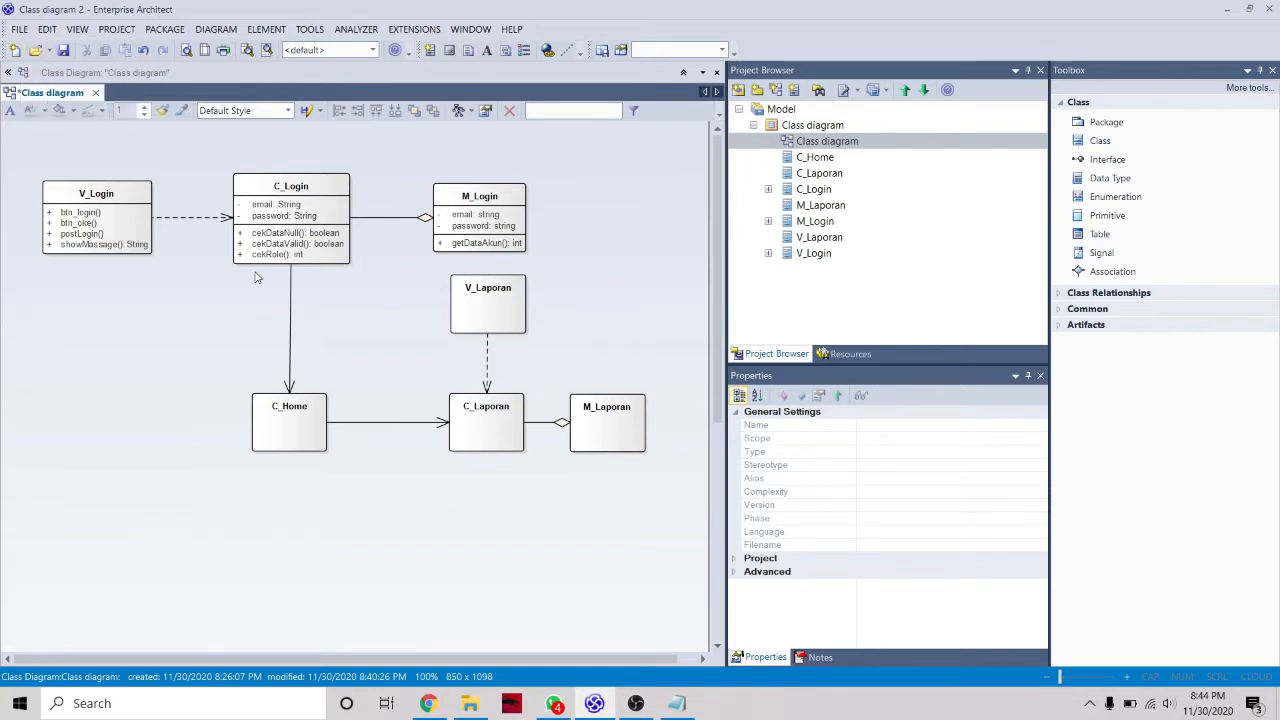
- Create a new project named "Class diagram 3" in the Download folder
left_click(19, 31)
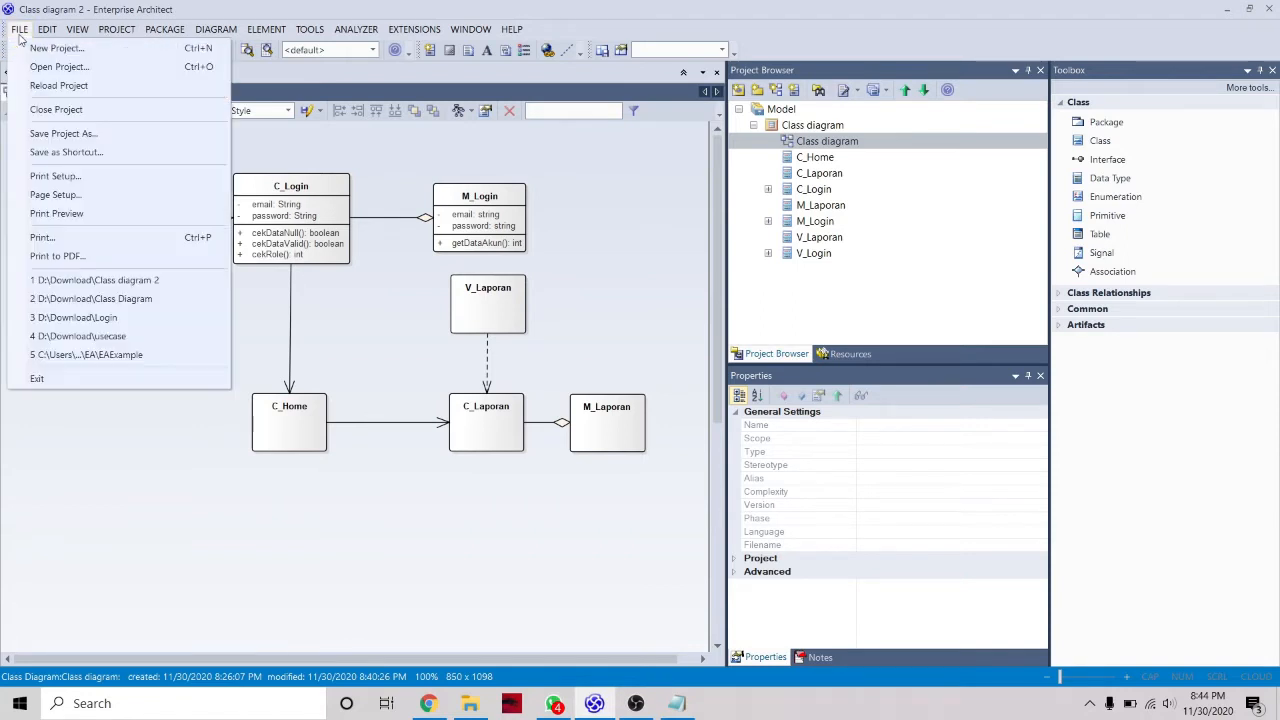
left_click(50, 48)
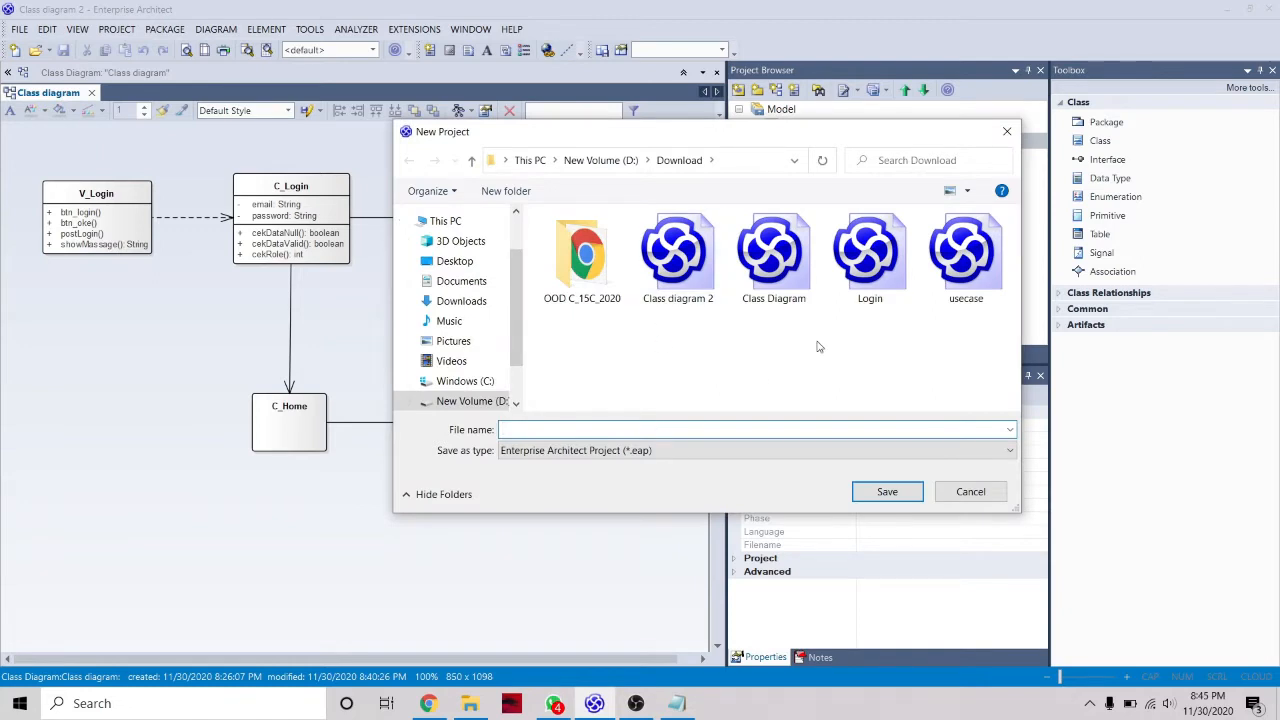
left_click(645, 275)
left_click(586, 430)
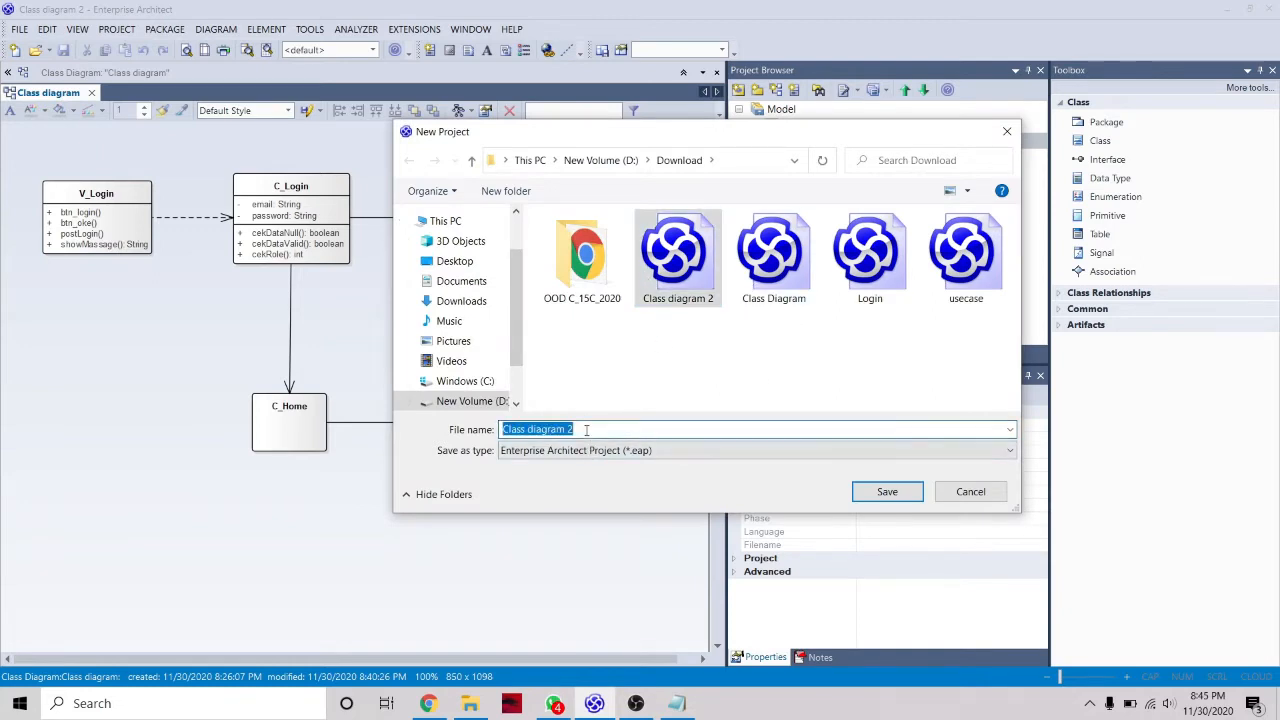
left_click(586, 430)
key("BackSpace")
type("3")
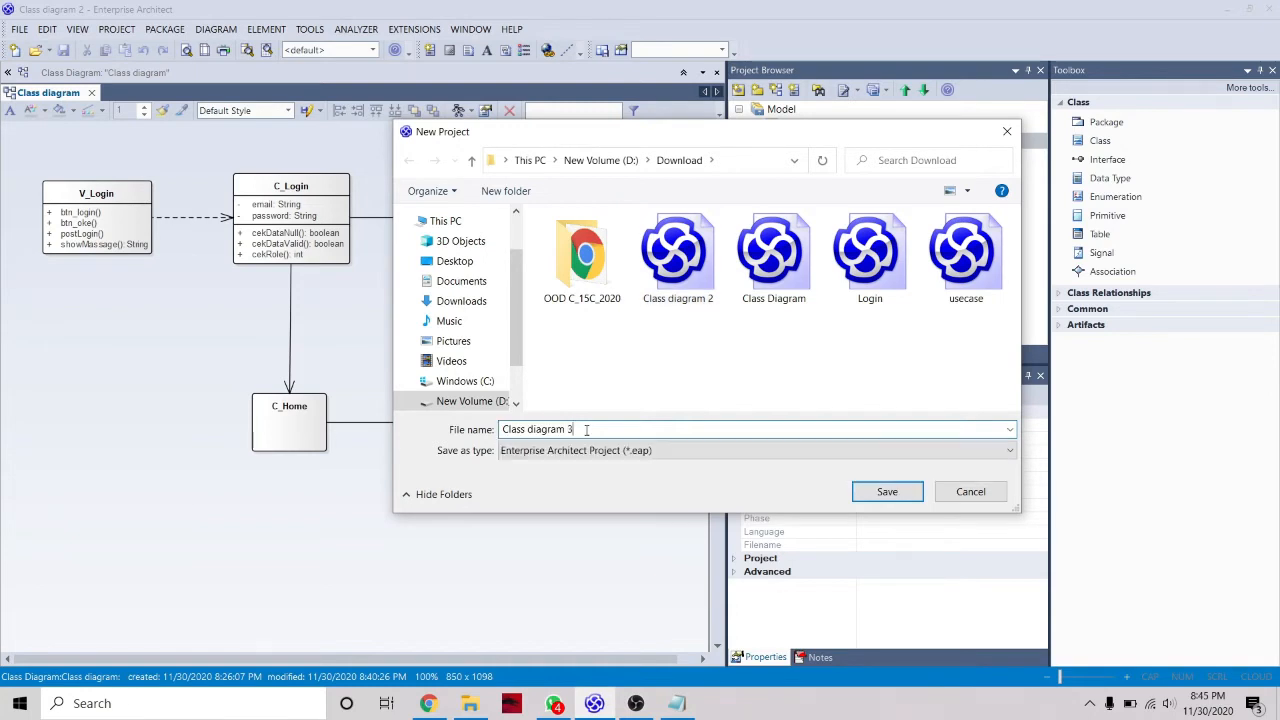
key("Return")
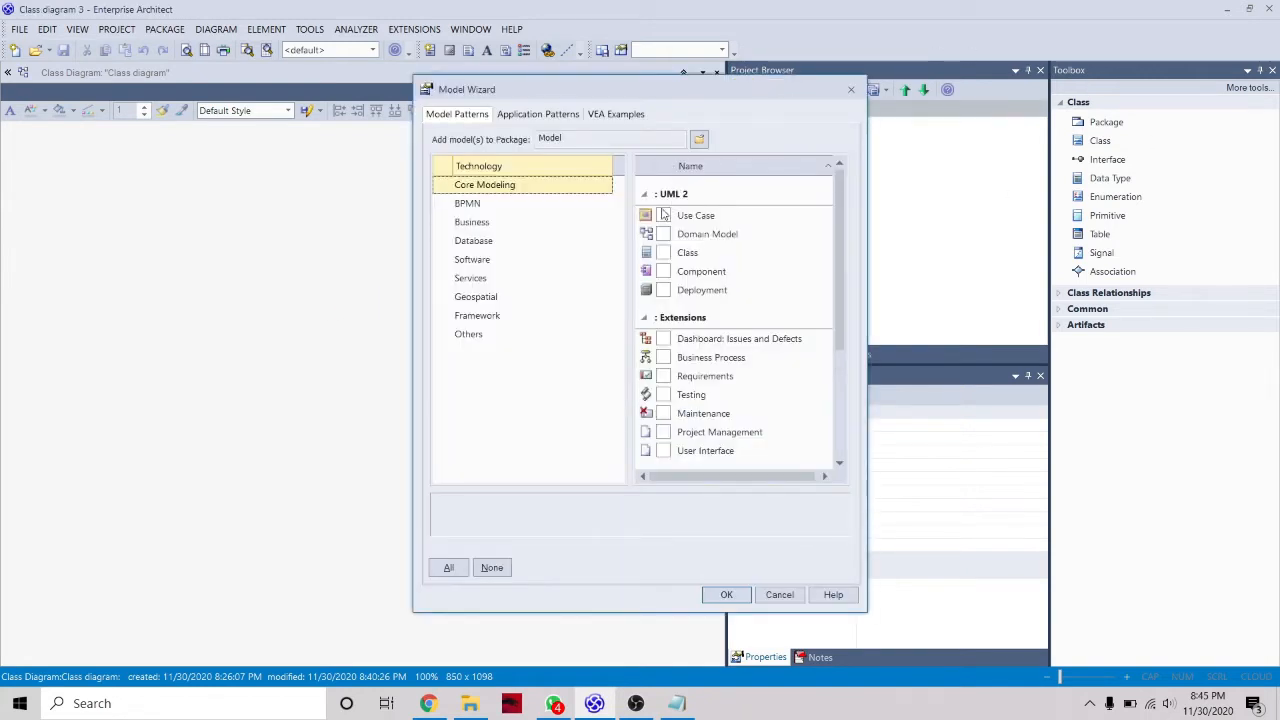
- Browse the Core Modeling patterns in the Model Wizard and dismiss the wizard without adding a model
scroll(715, 401, "down", 3)
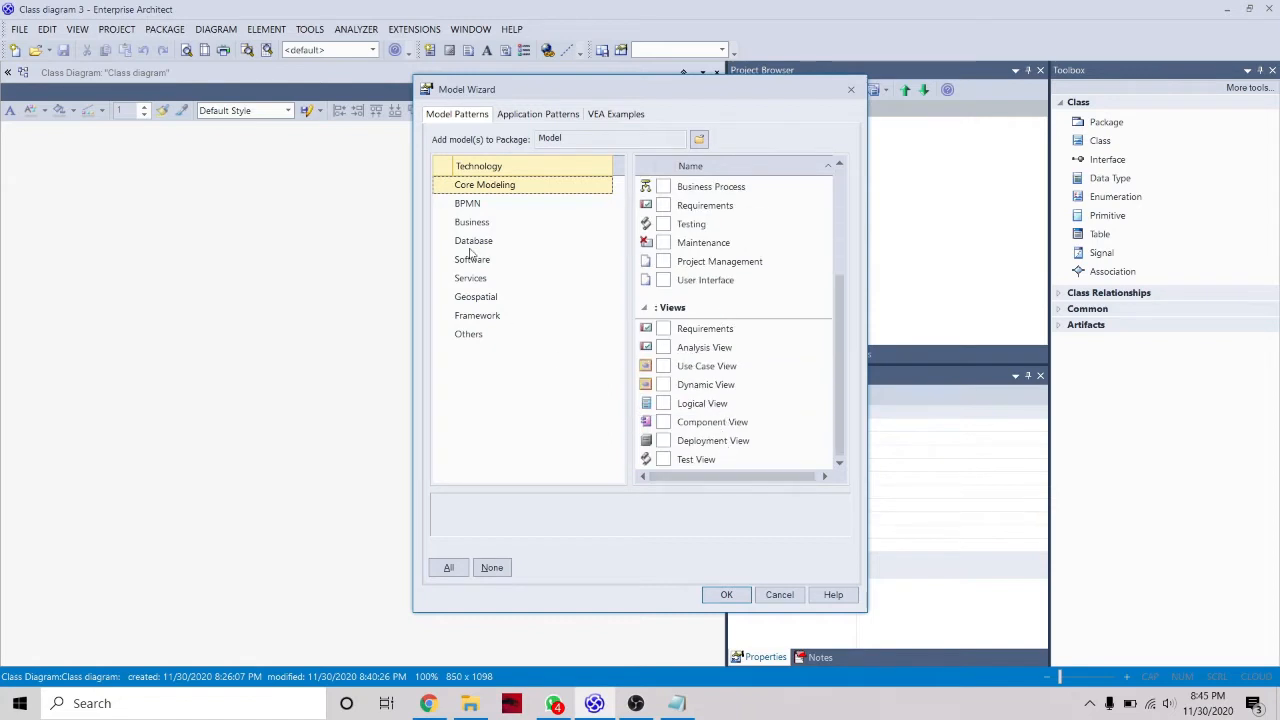
left_click(486, 189)
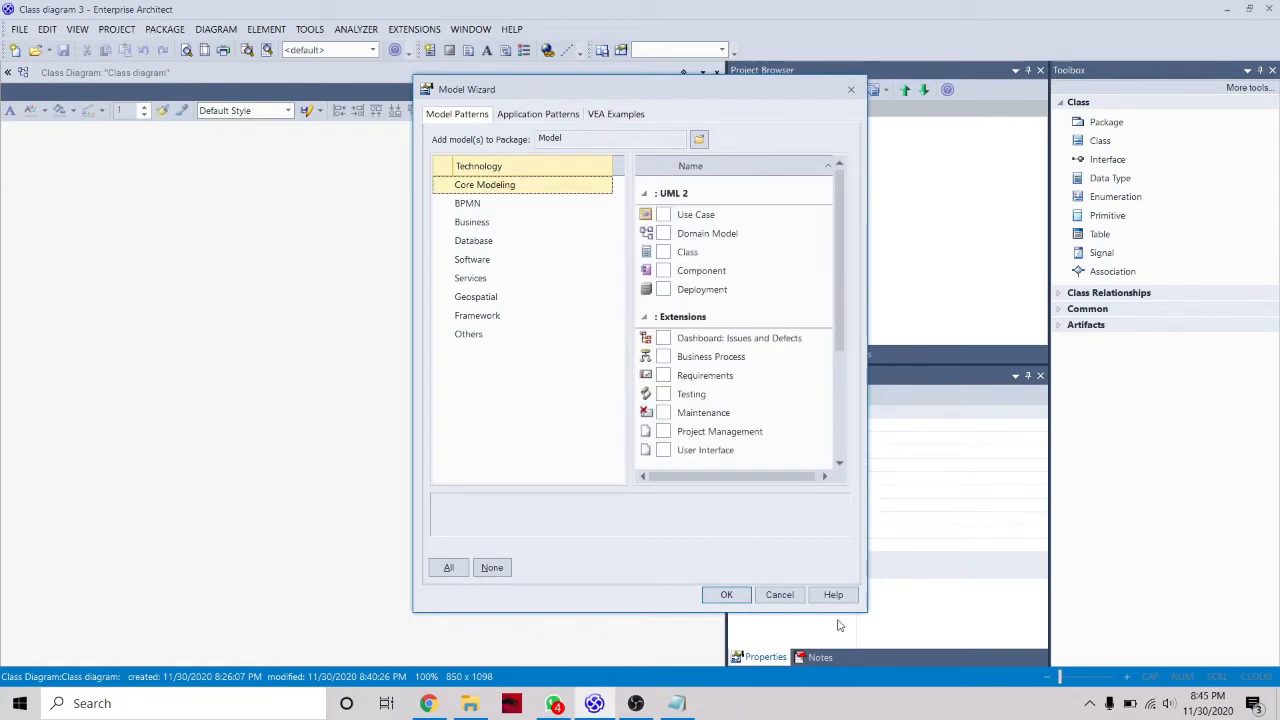
left_click(779, 595)
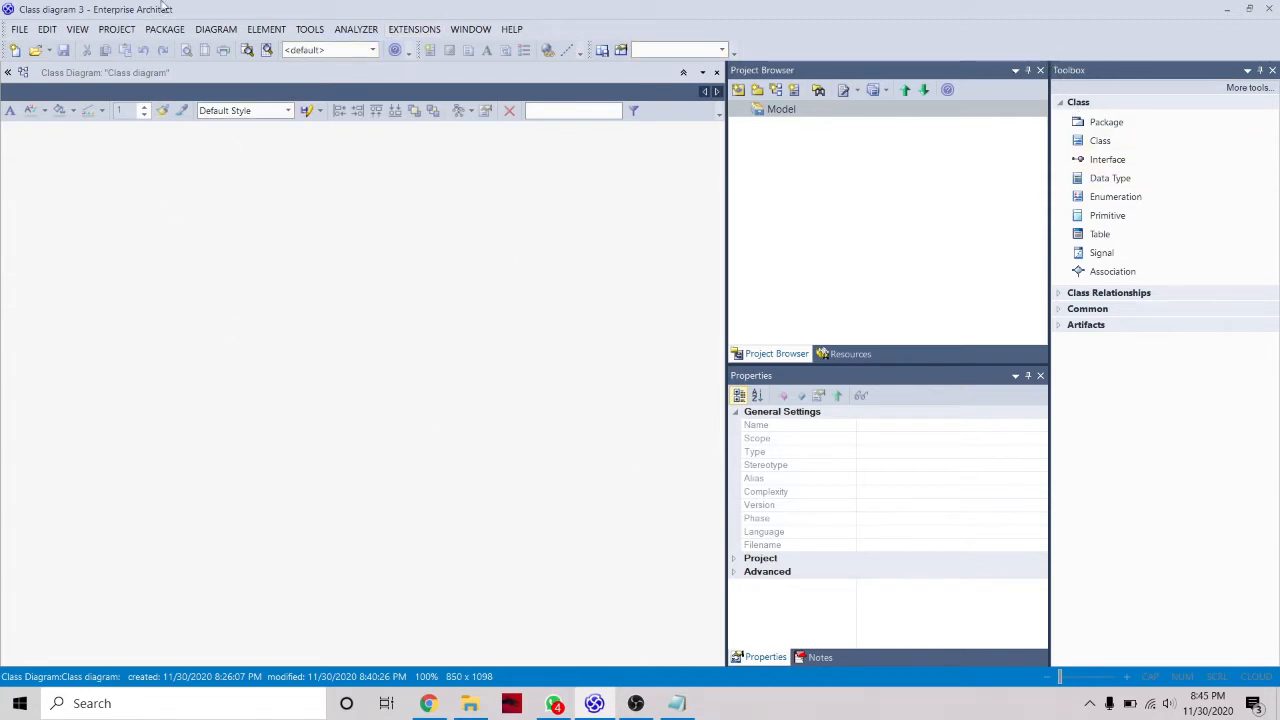
- Collapse the toolbox and add a package named "Class diagram" under Model, without applying a model pattern
left_click(7, 73)
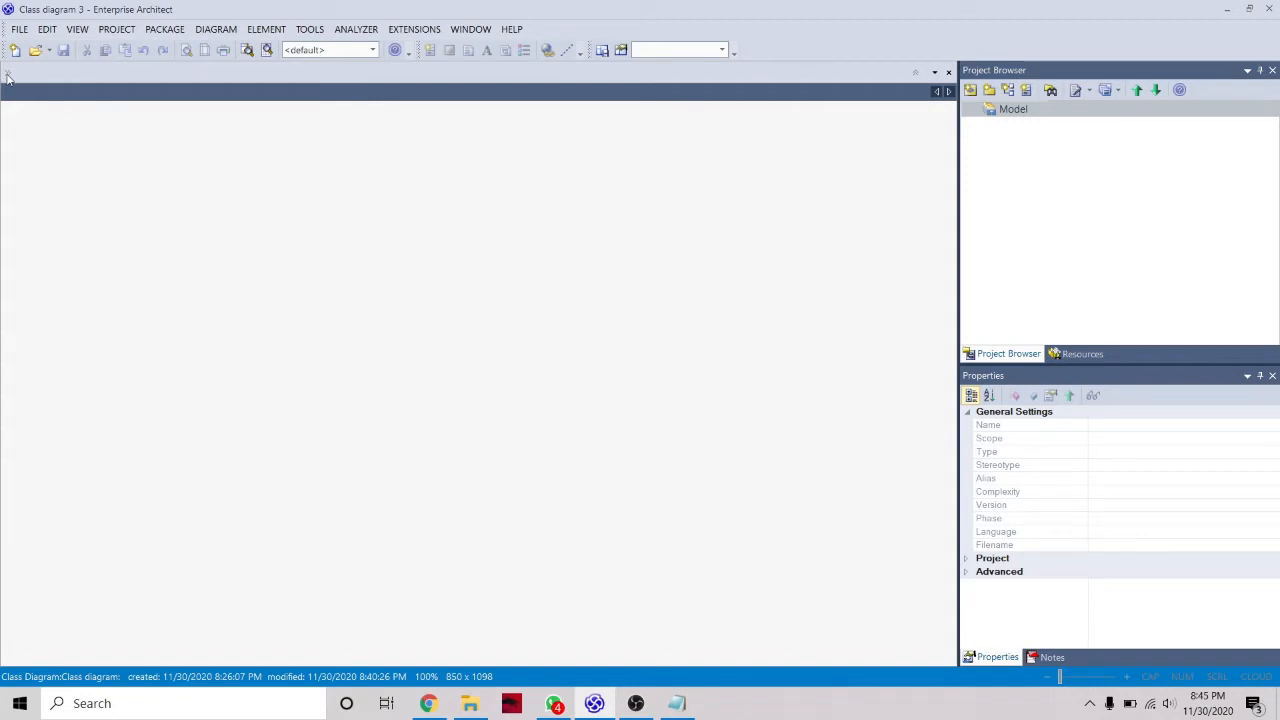
left_click(1010, 112)
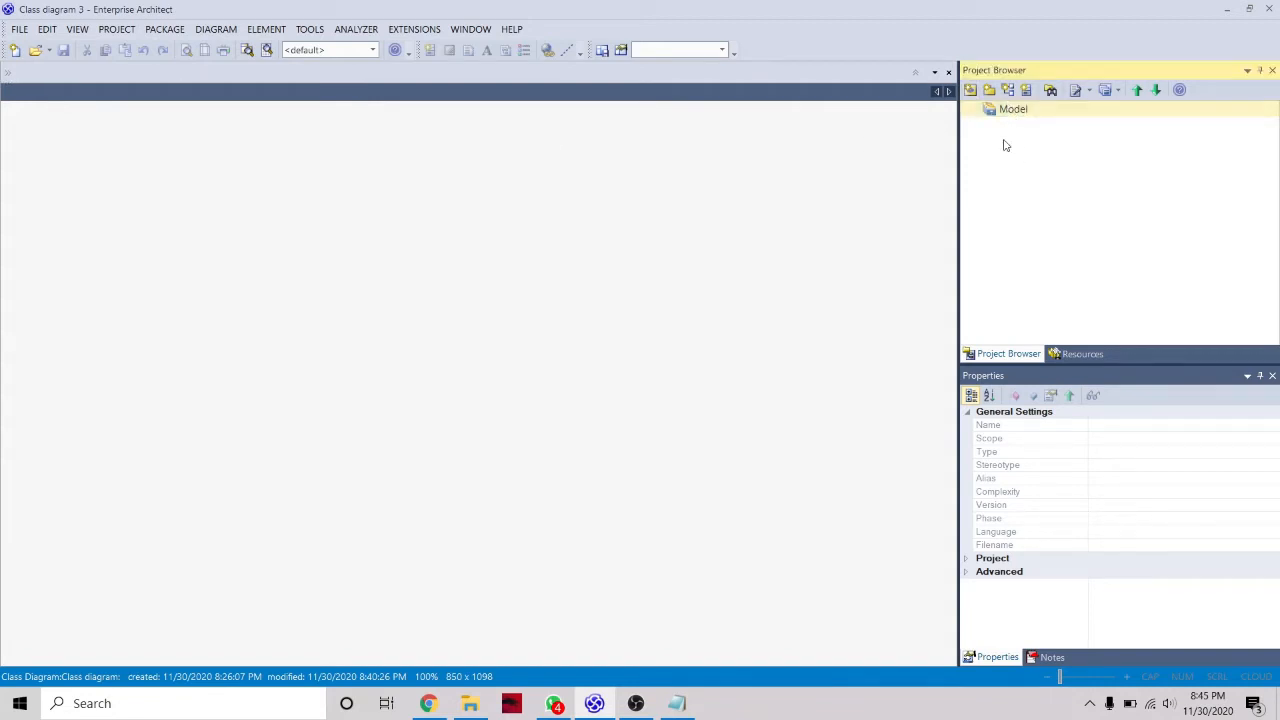
left_click(6, 76)
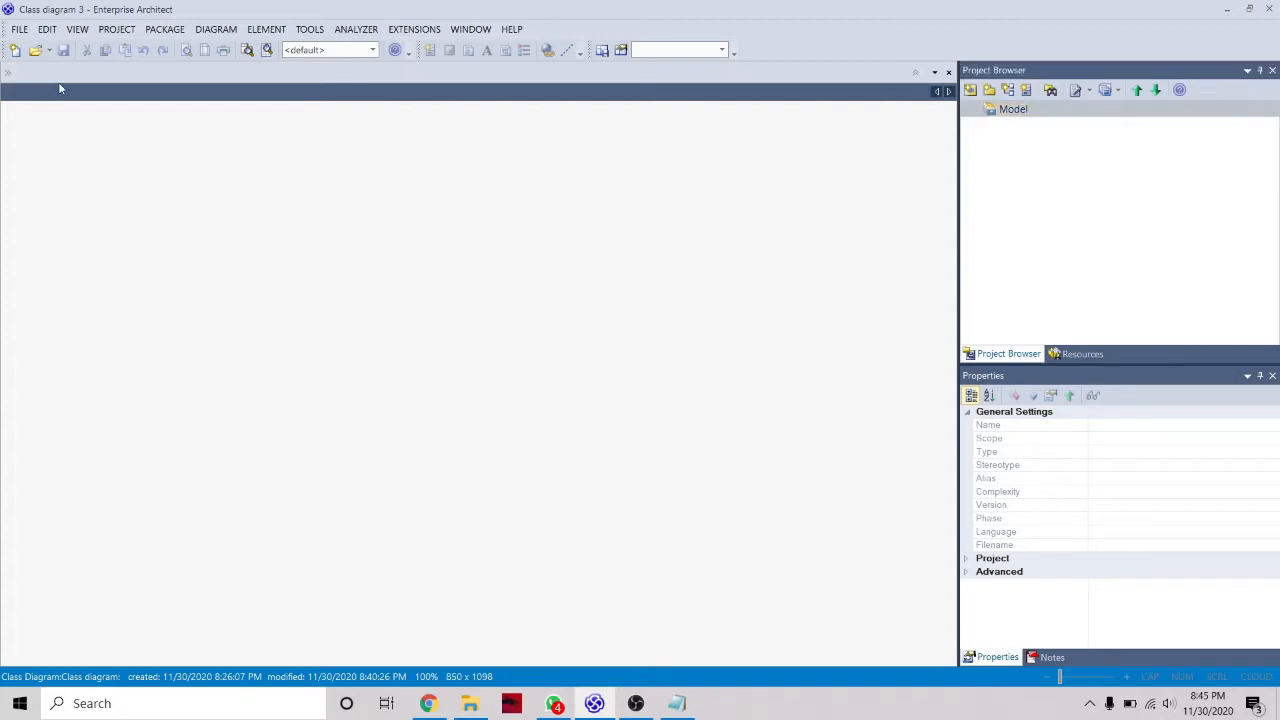
left_click(1009, 114)
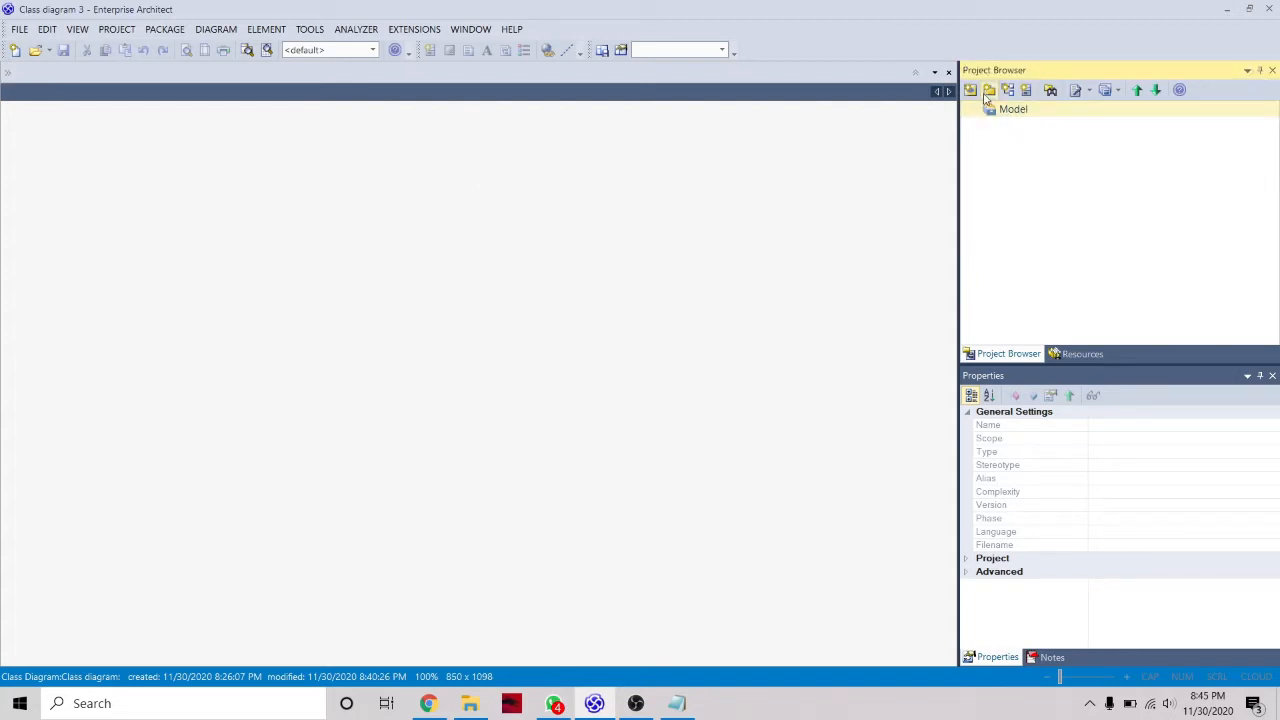
left_click(988, 91)
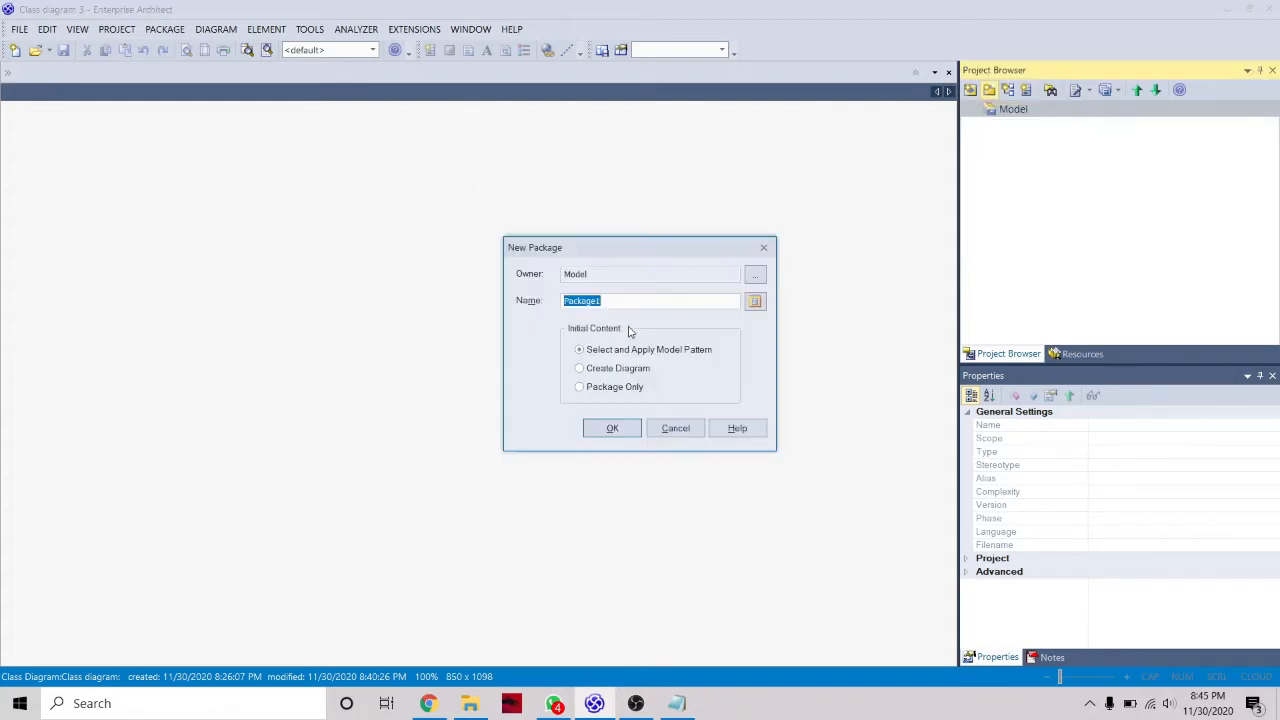
type("Class diagram")
key("Return")
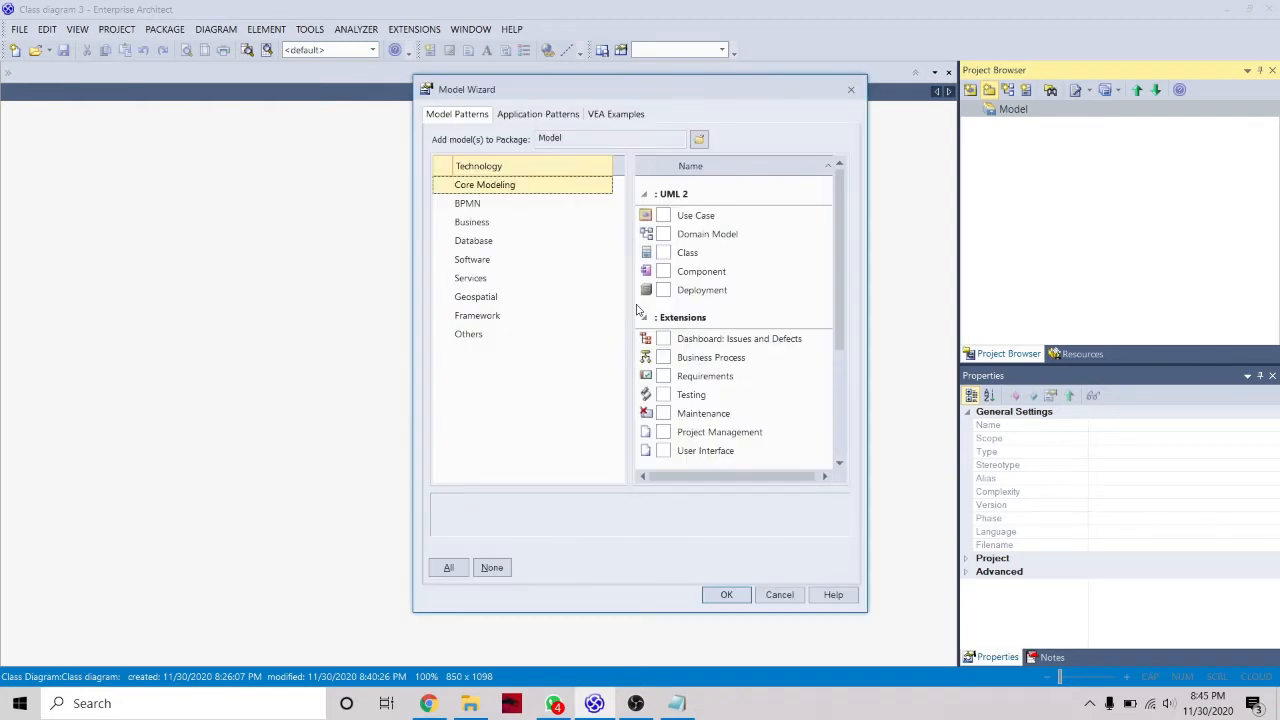
left_click(777, 596)
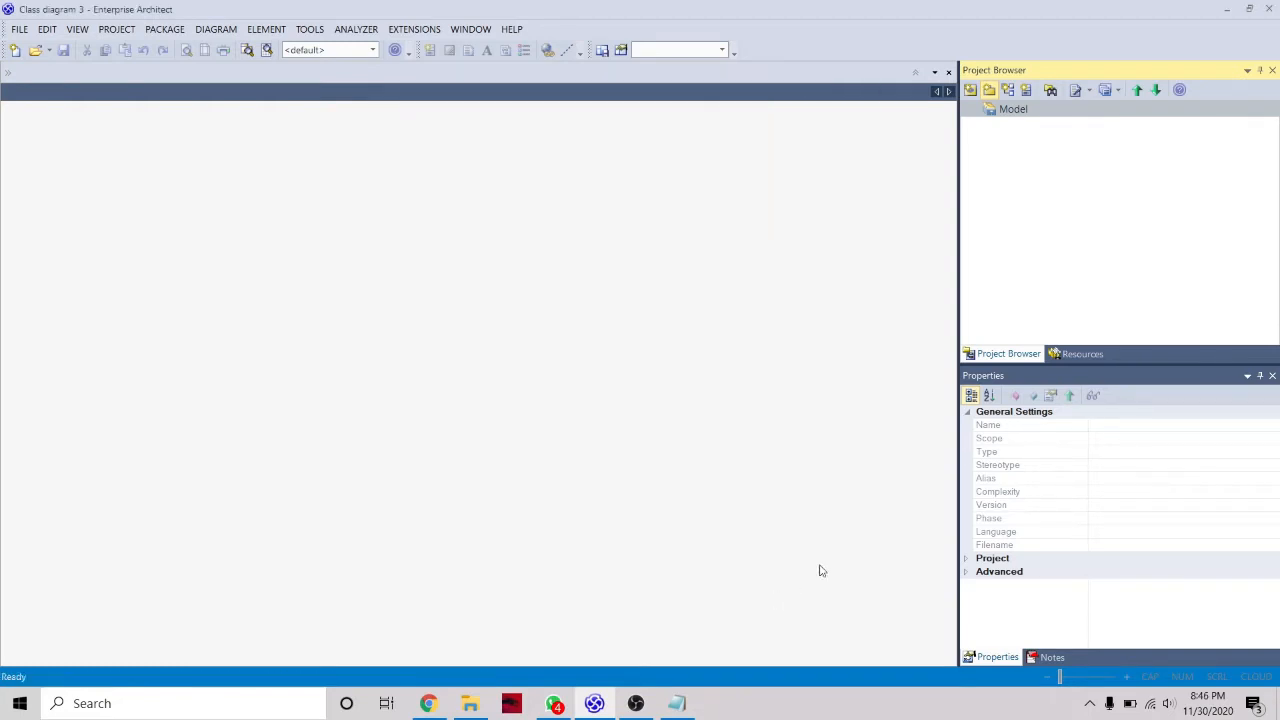
- Create a UML Structural diagram of type Class in the Class diagram package and show the toolbox again
left_click(1032, 128)
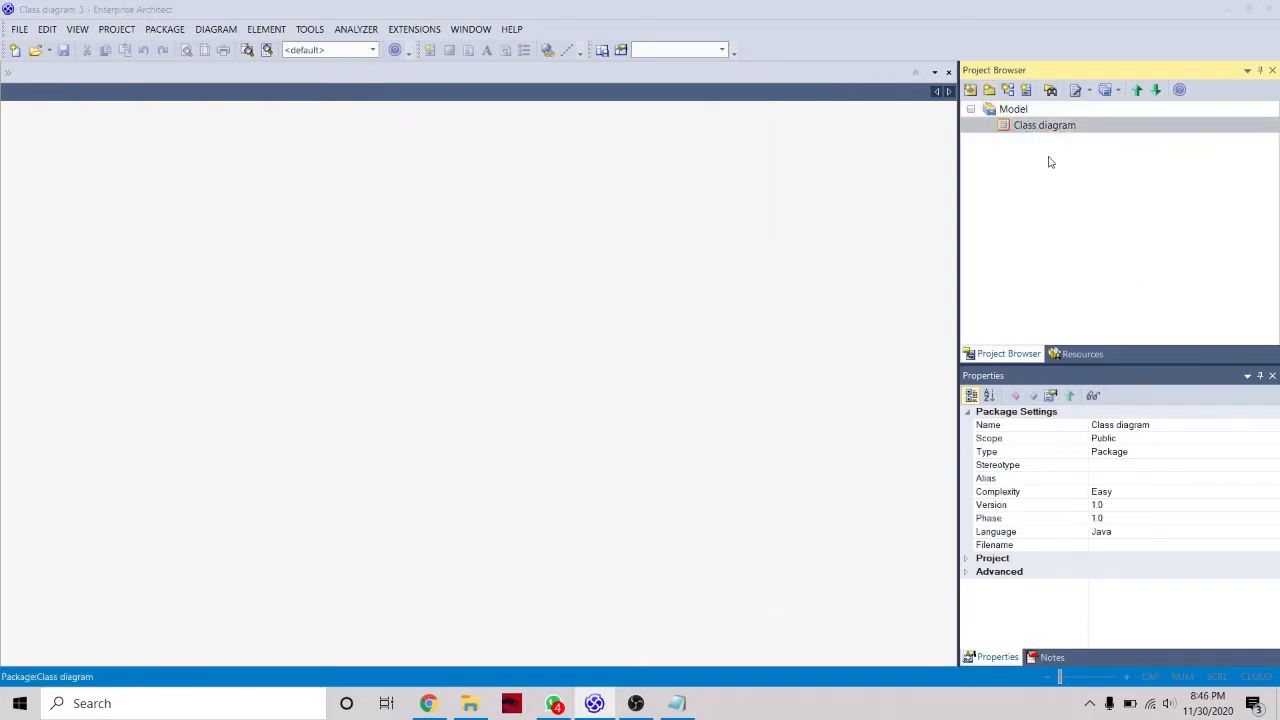
double_click(1034, 130)
left_click(1076, 116)
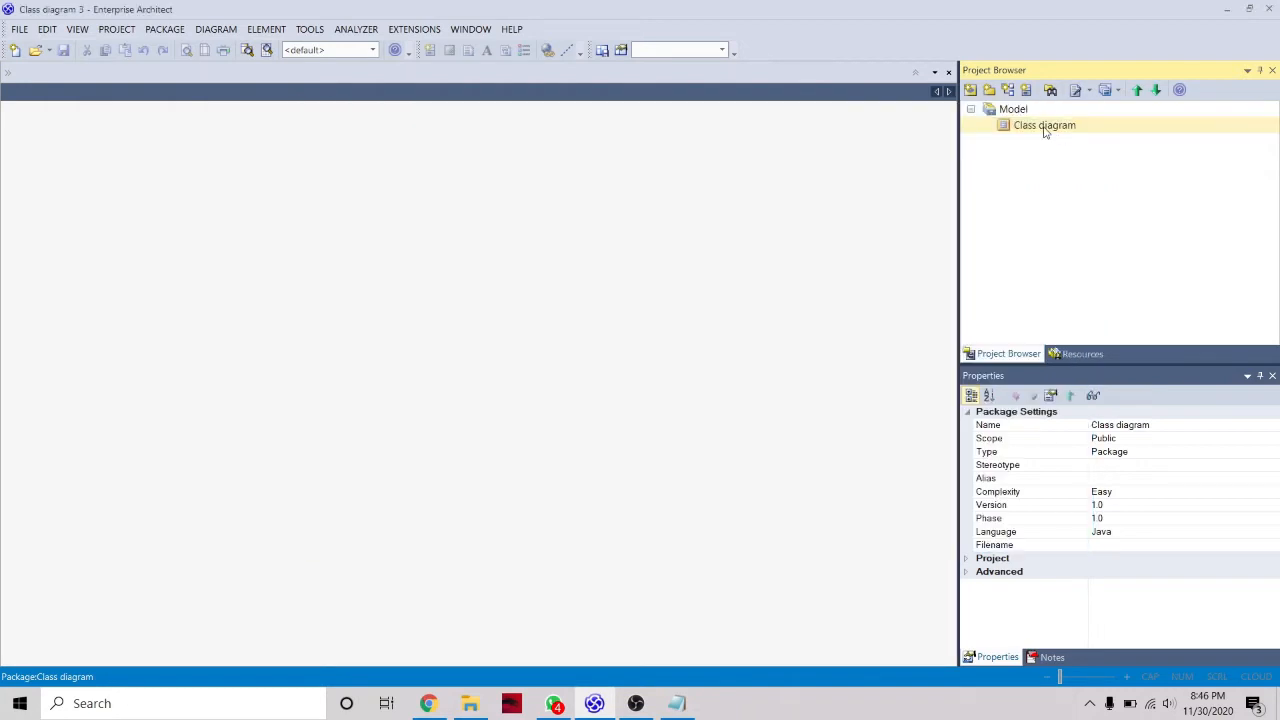
left_click(1008, 92)
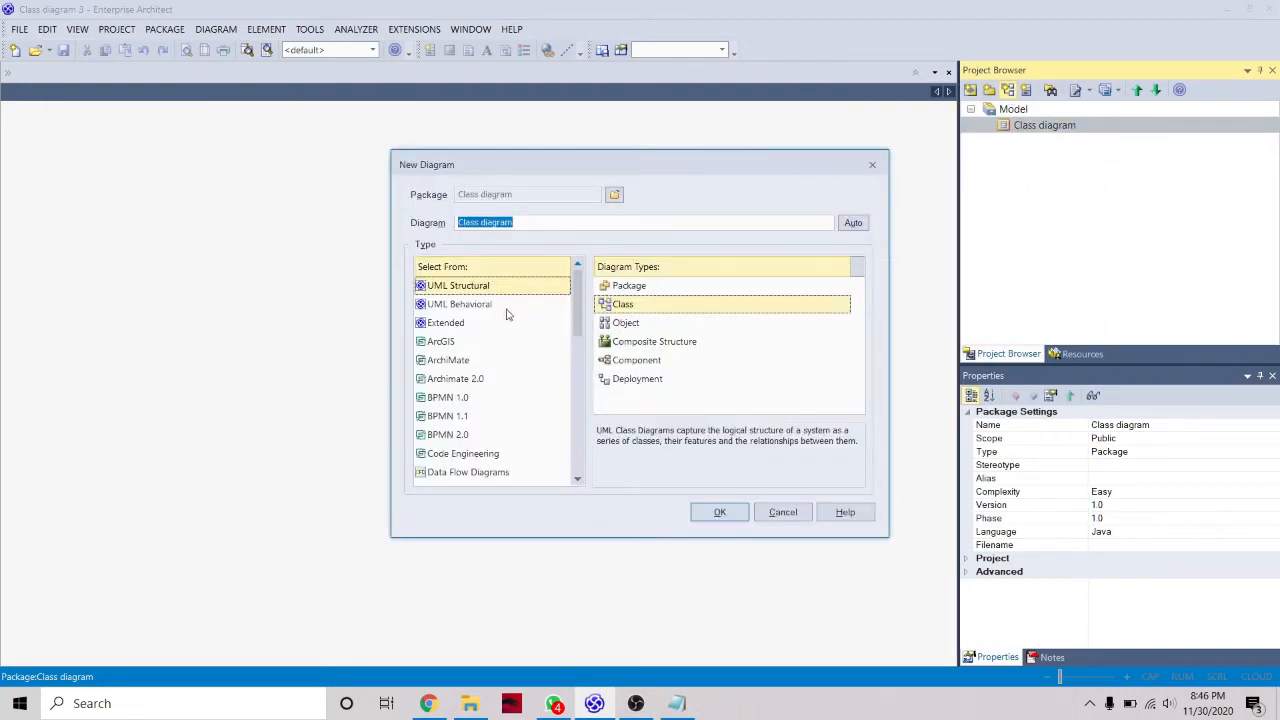
left_click(480, 290)
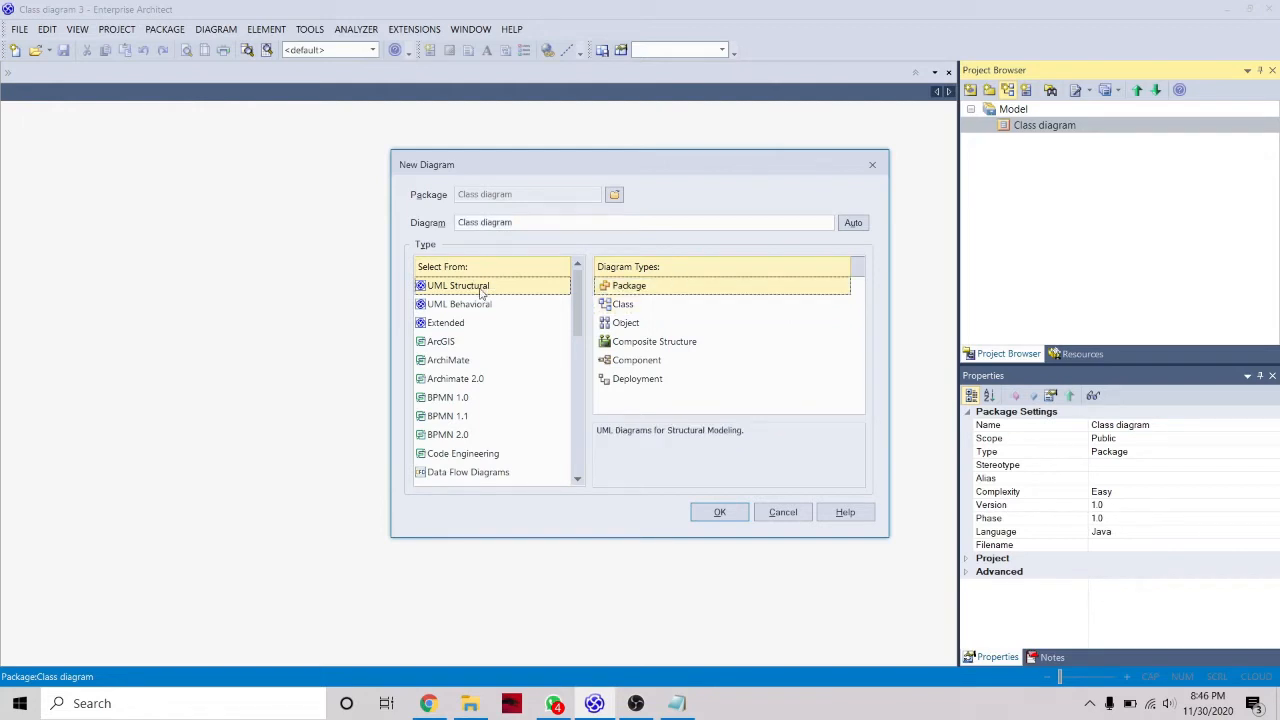
left_click(626, 310)
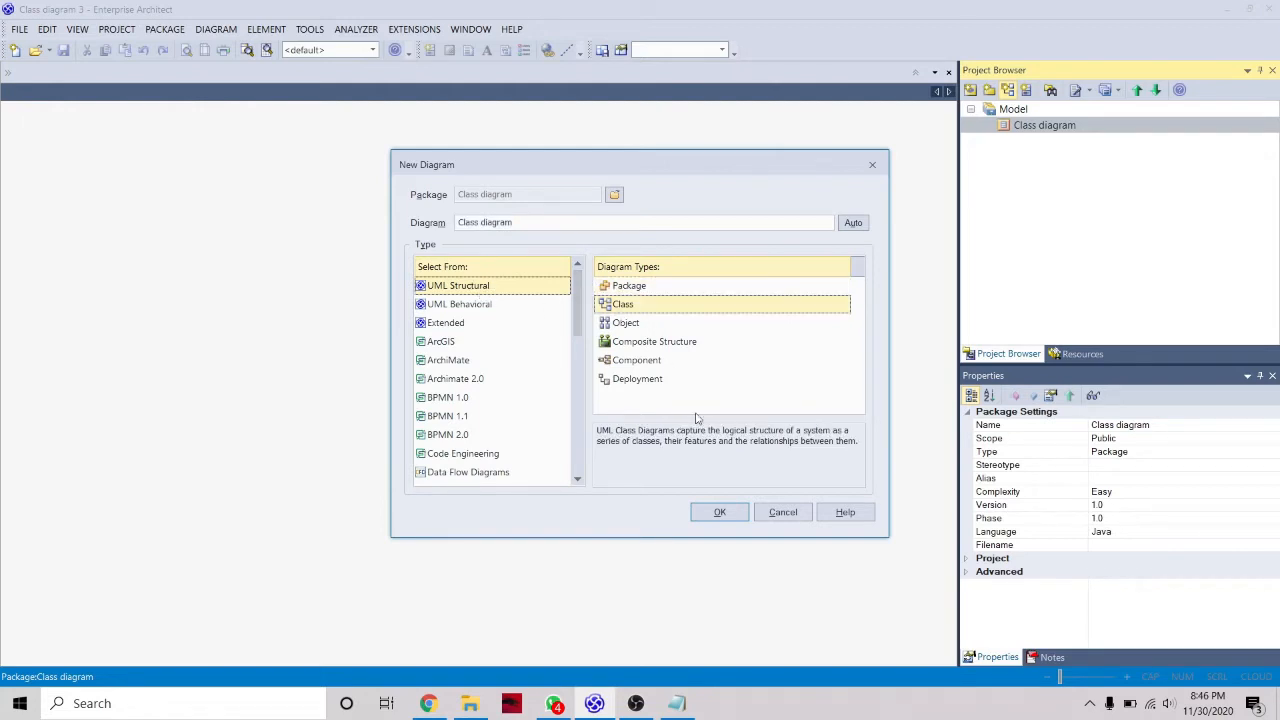
left_click(720, 512)
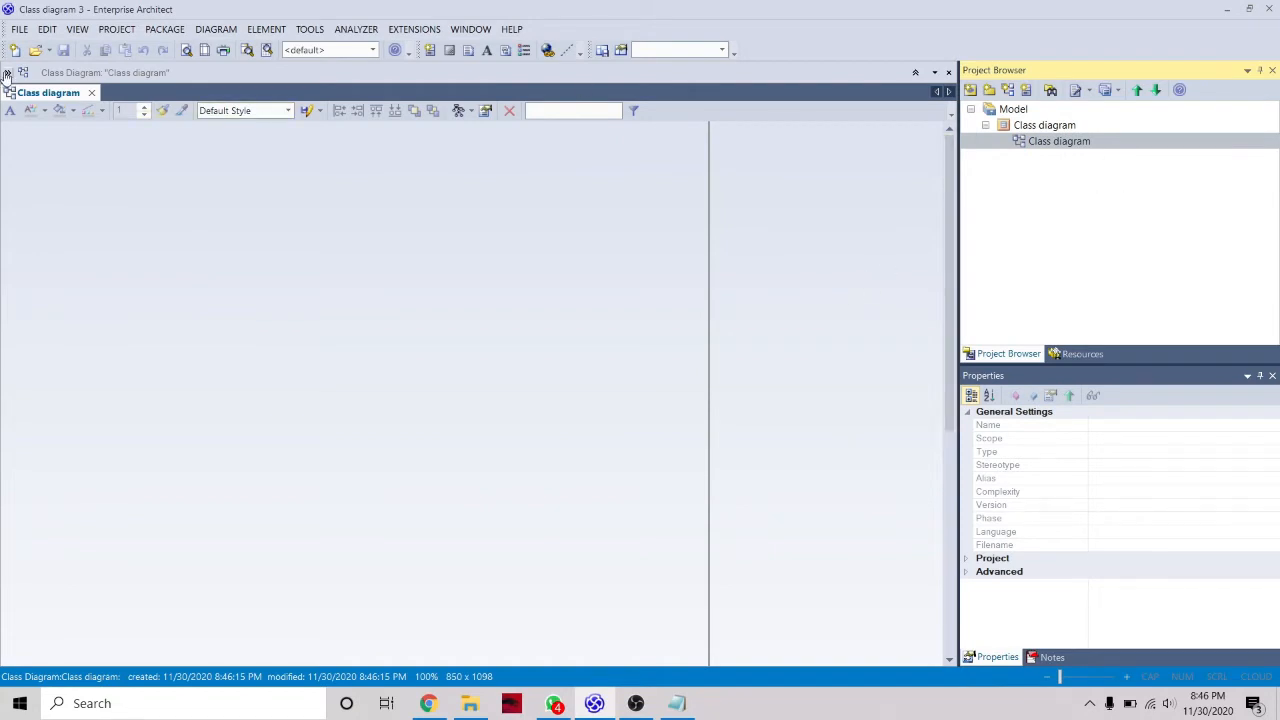
left_click(6, 77)
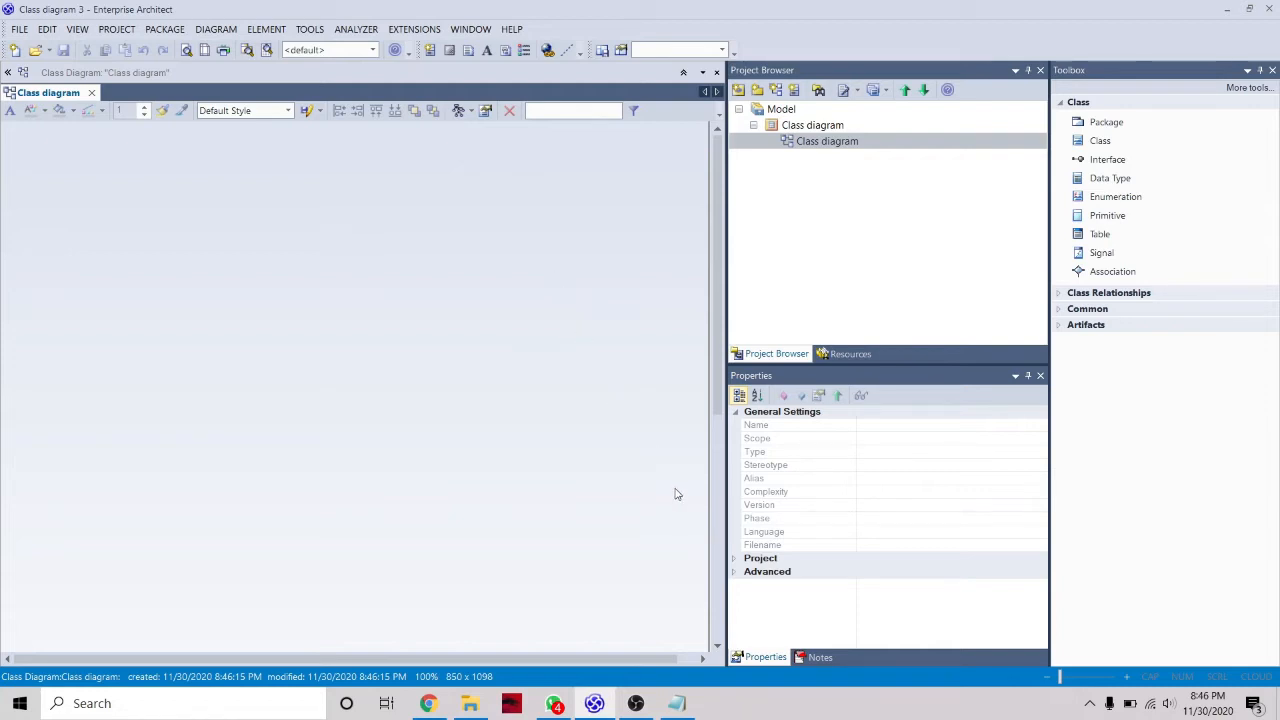
- Switch to Notepad and review the second definition of a class diagram, highlighting its two sentences, and minimize the notes
left_click(677, 703)
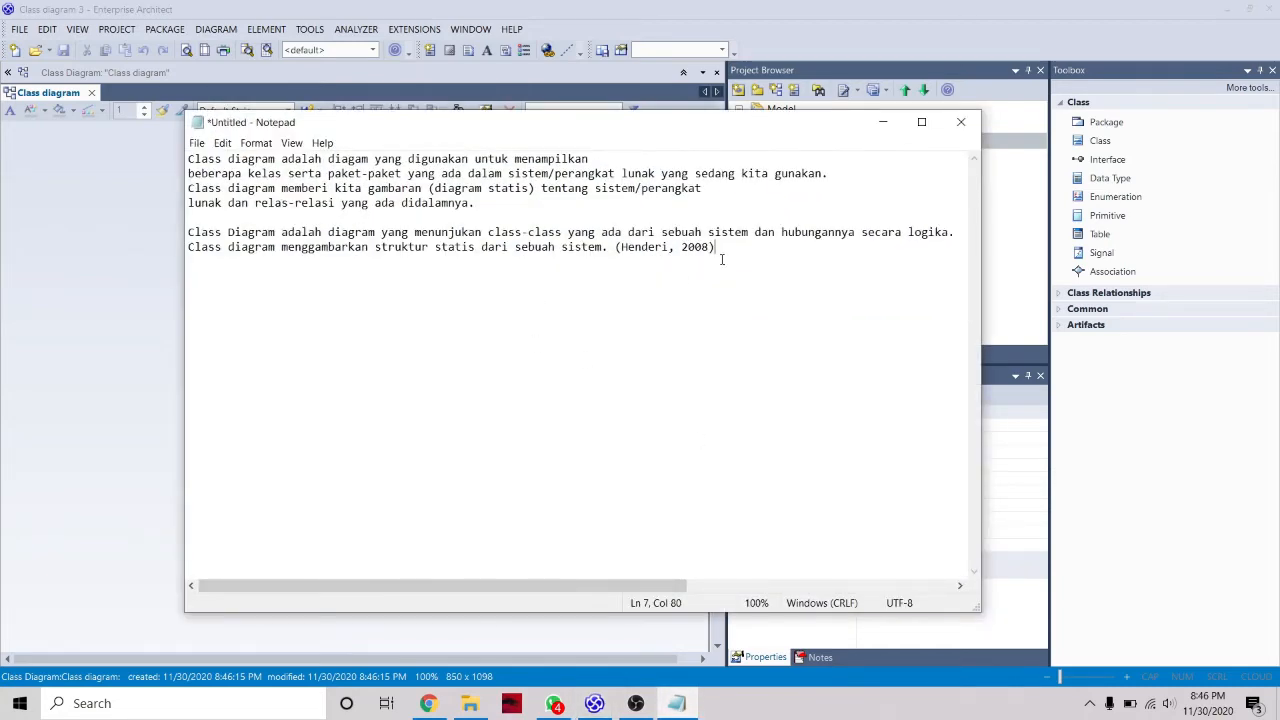
left_click_drag(322, 232, 947, 232)
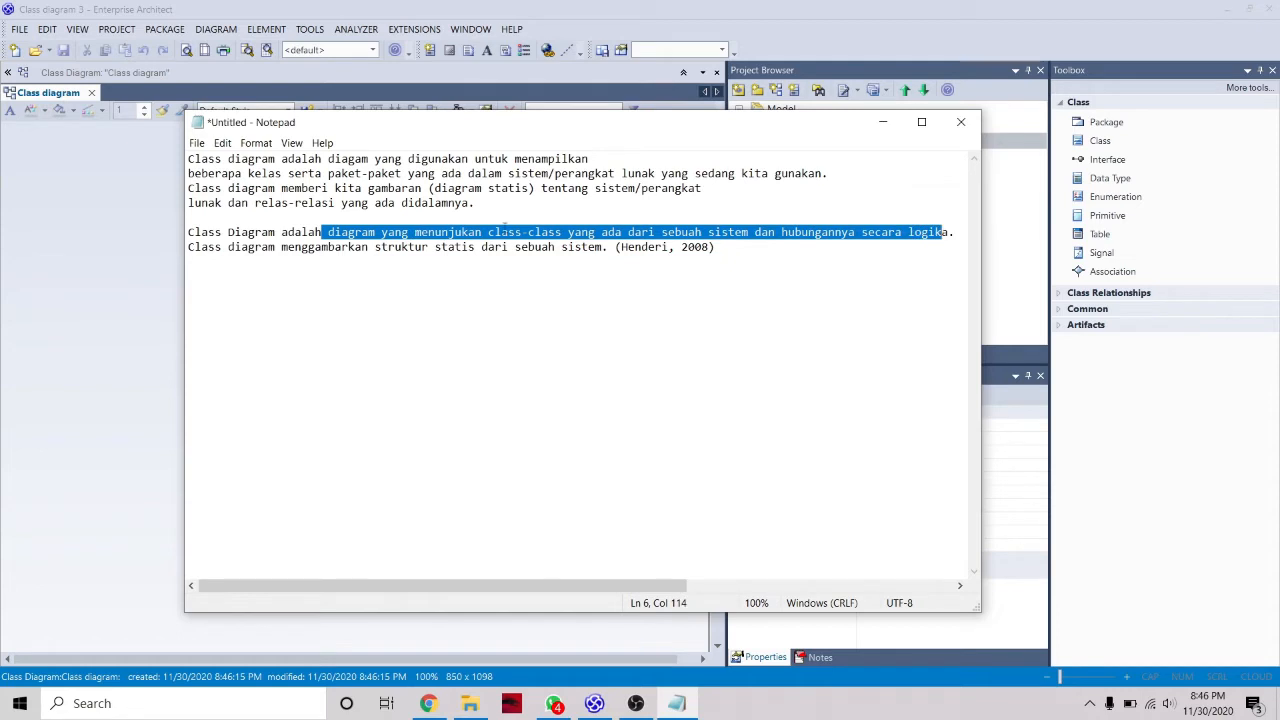
left_click(348, 232)
left_click_drag(196, 250, 578, 268)
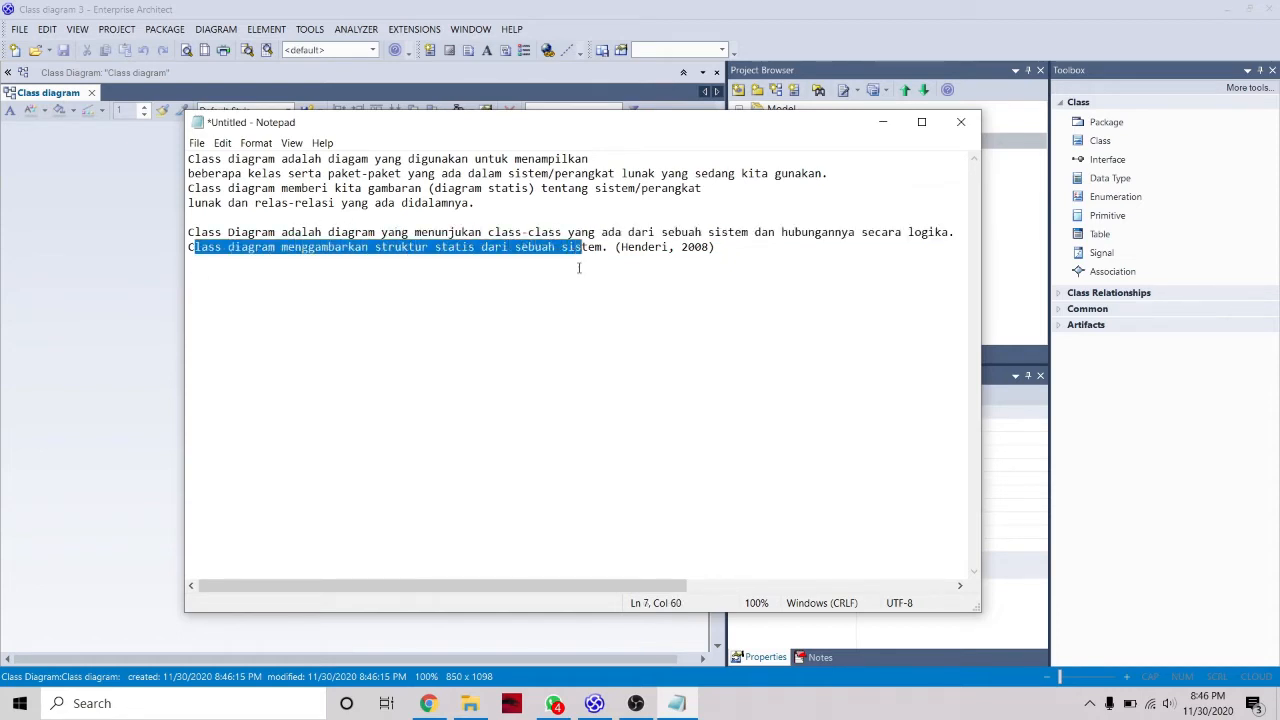
left_click(832, 252)
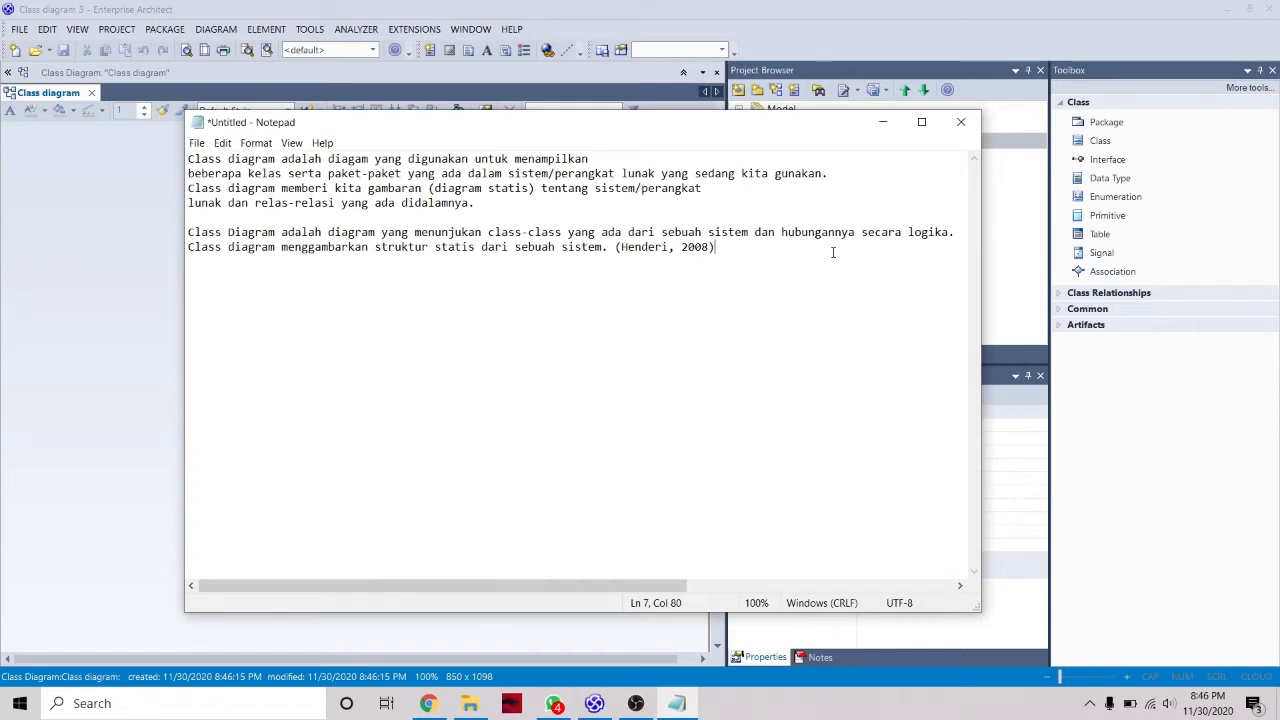
left_click(882, 122)
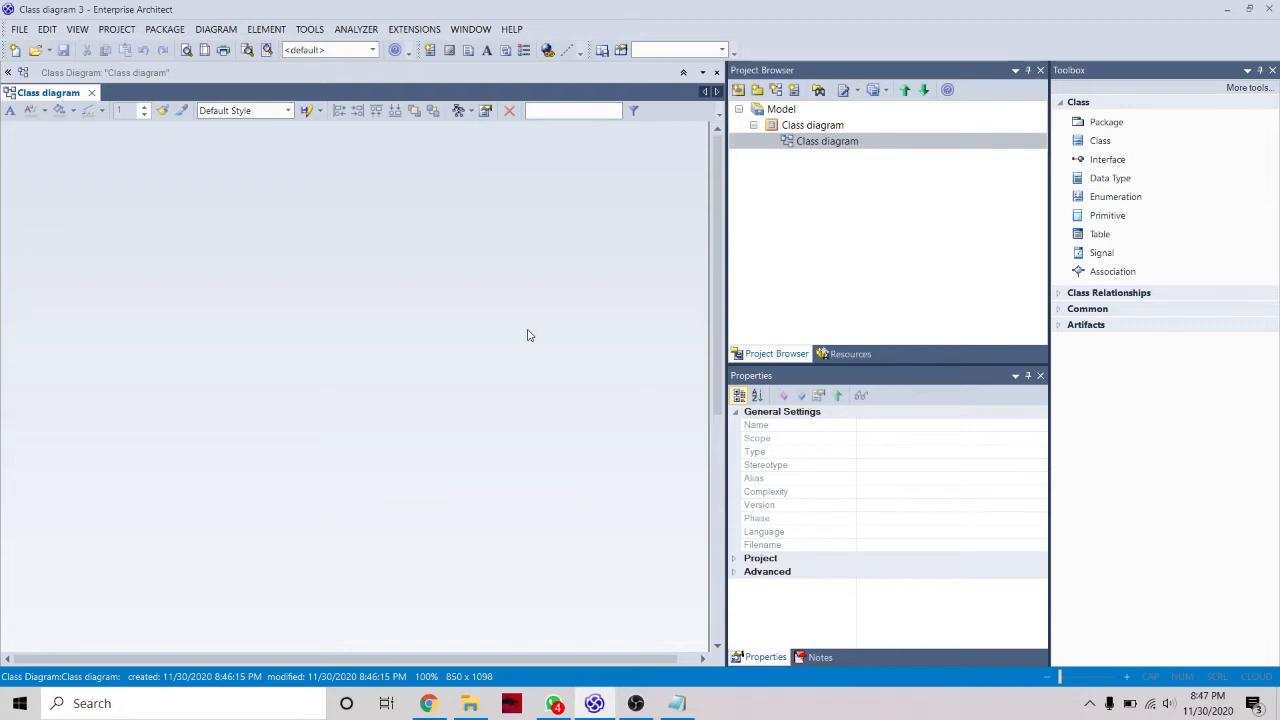
- Add a class to the left part of the empty diagram and name it V_Login
left_click(145, 264)
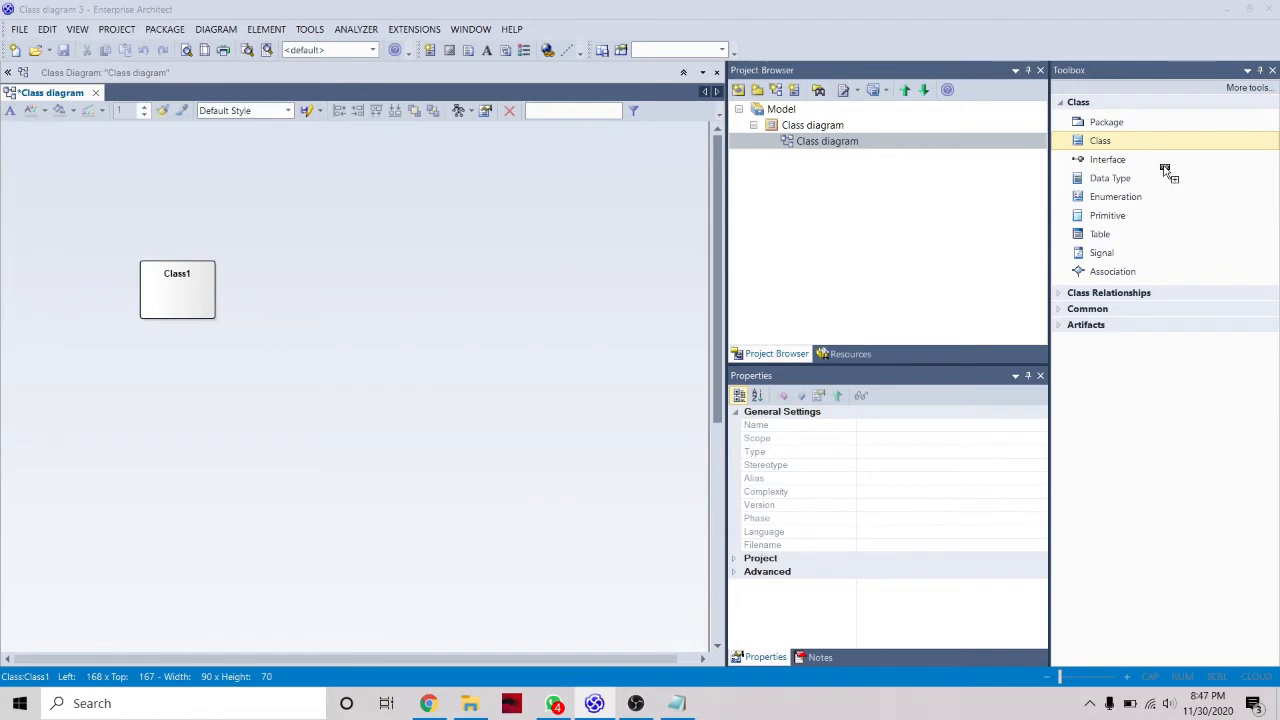
left_click(1128, 143)
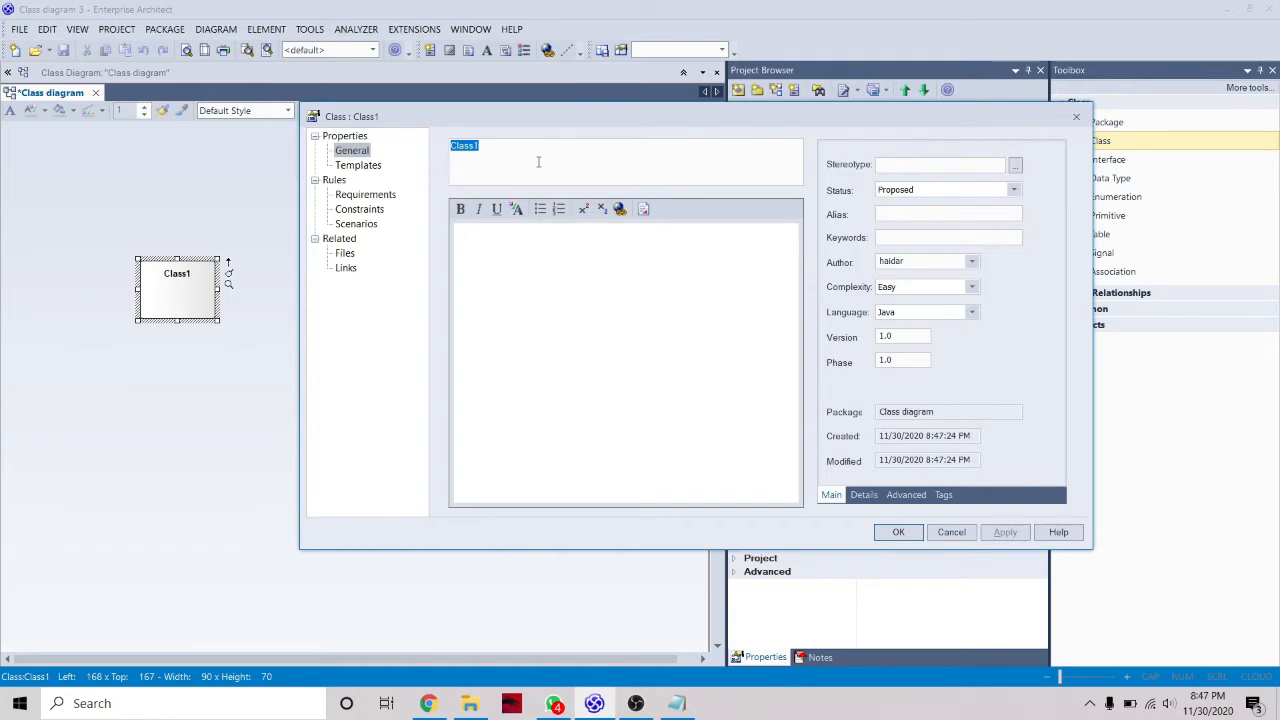
type("C")
type("_")
type("L")
type("Login")
key("Return")
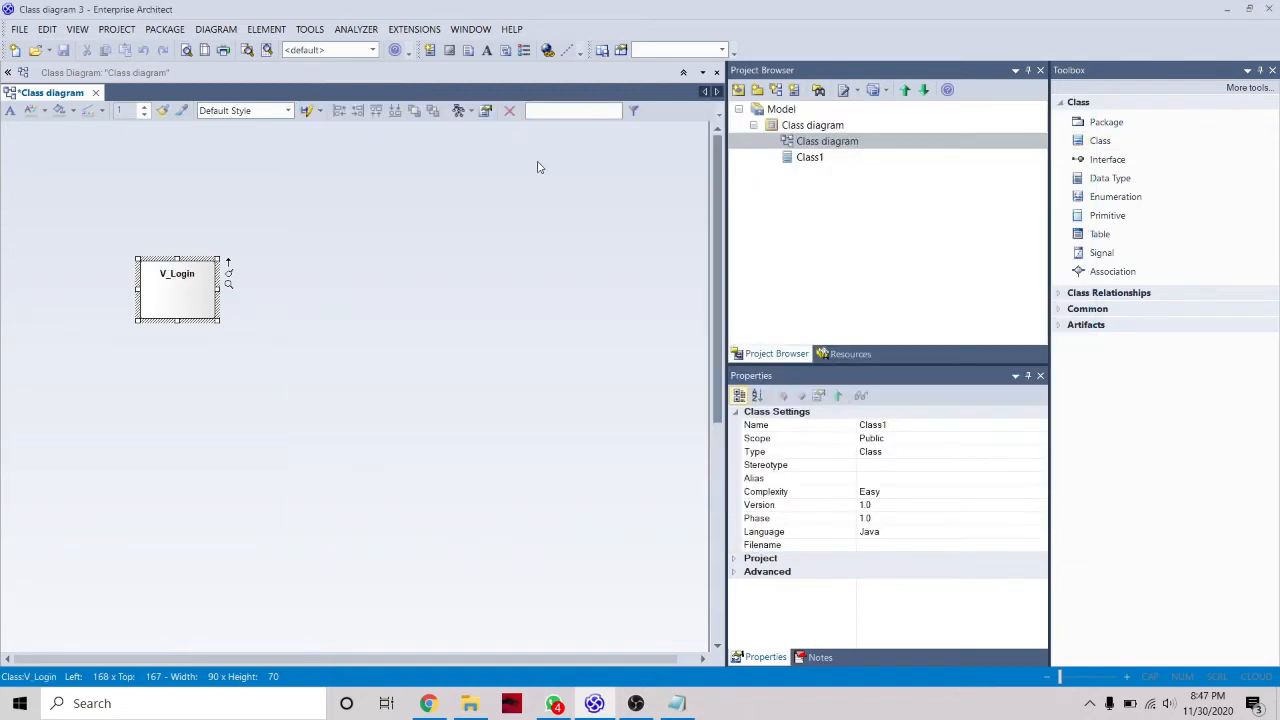
- Add a second class to the right of V_Login and name it C_Login
left_click(1083, 142)
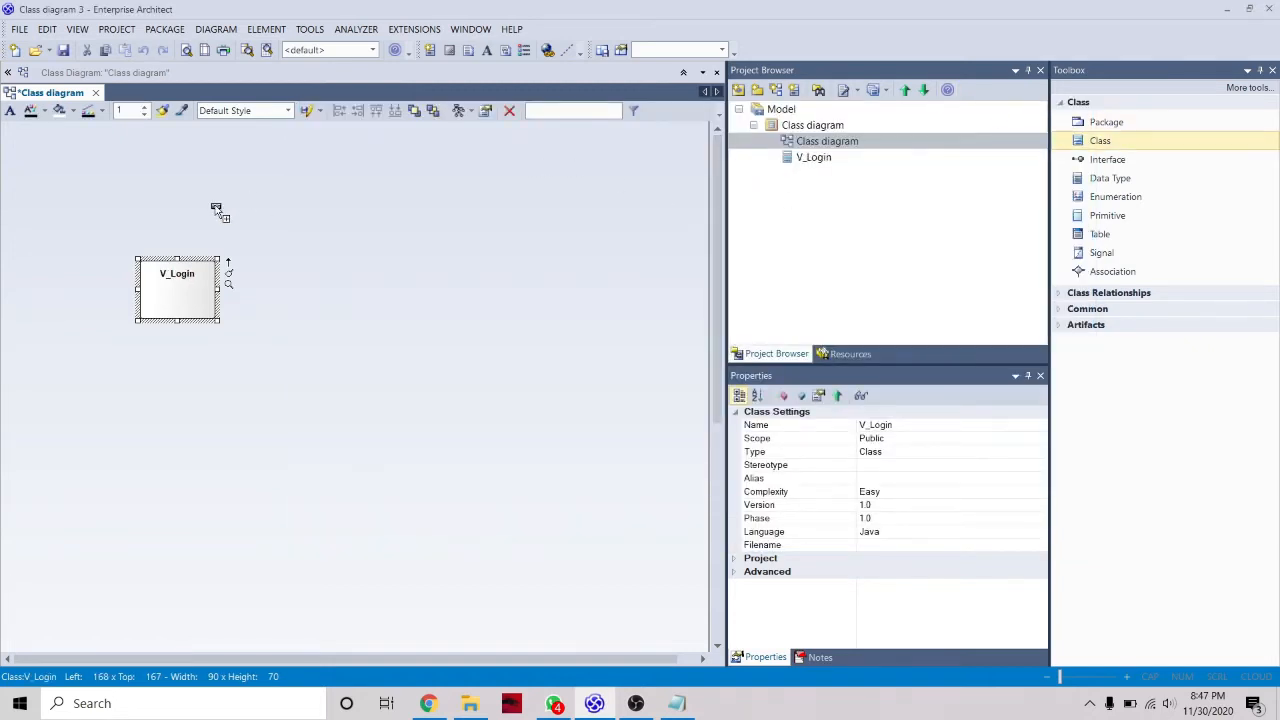
left_click(508, 290)
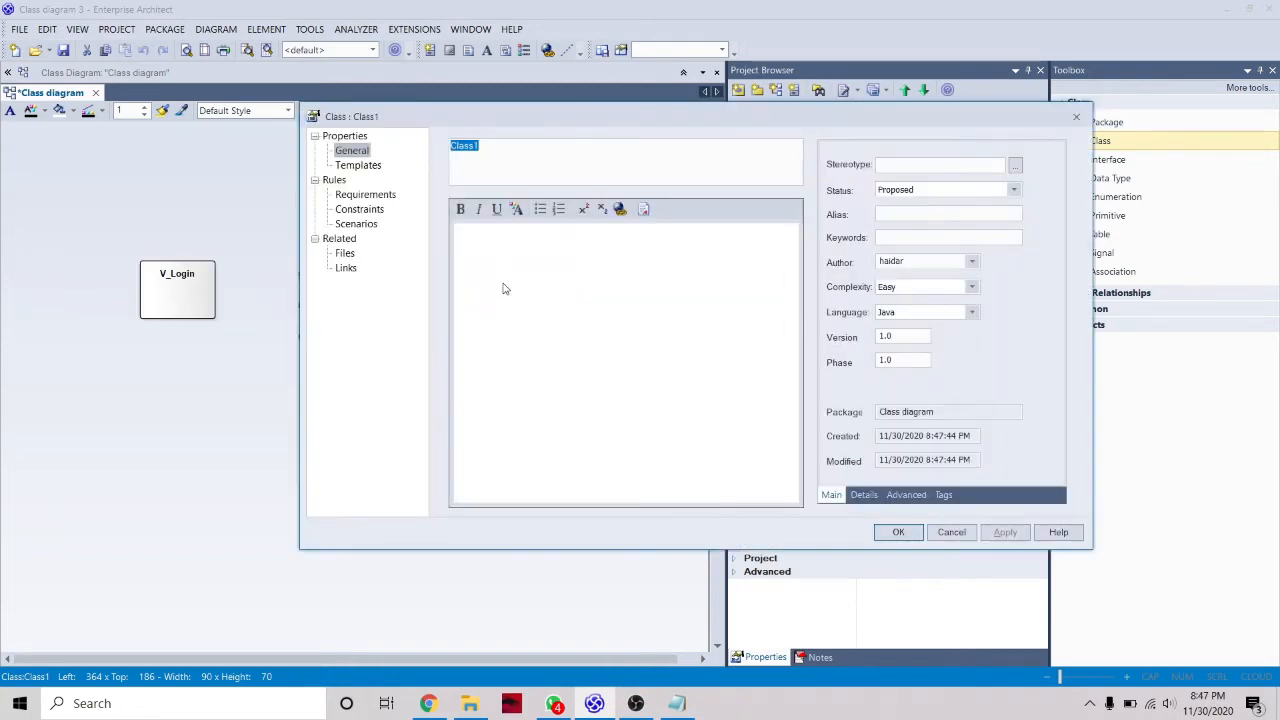
type("v")
type("C")
type("_Login")
key("Return")
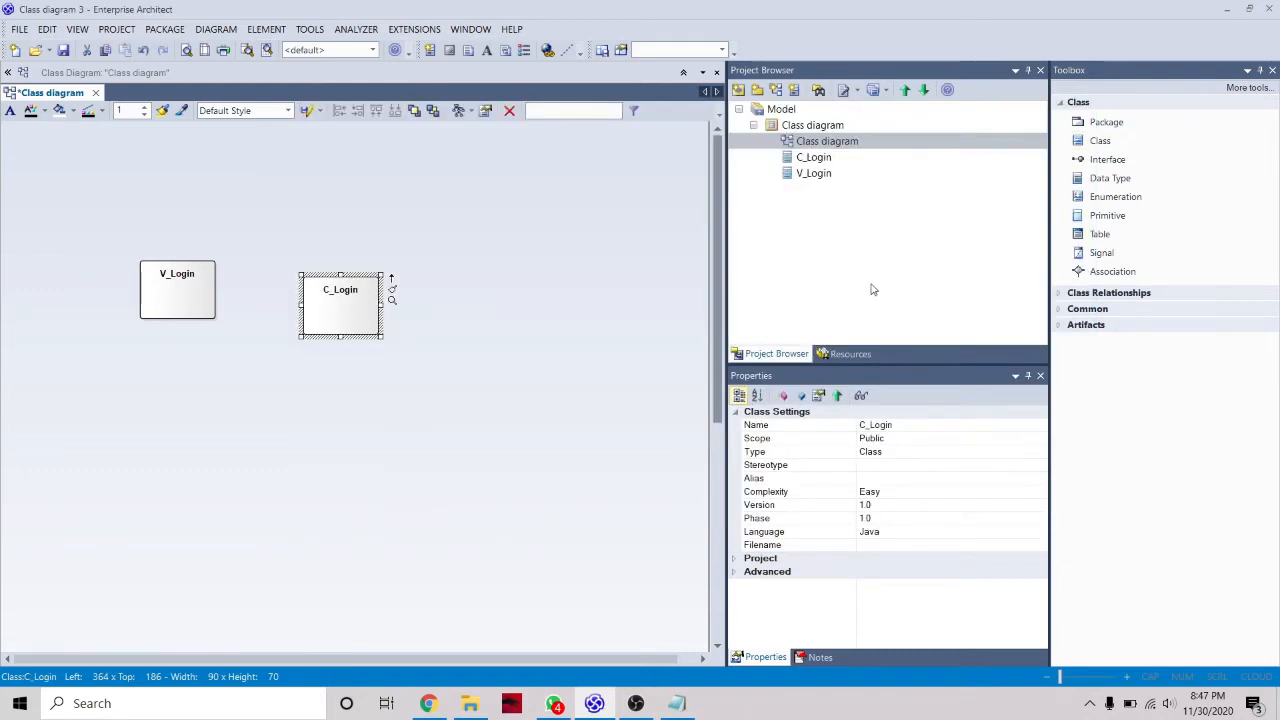
- Add a third class to the right of C_Login and name it M_Login
left_click(1104, 140)
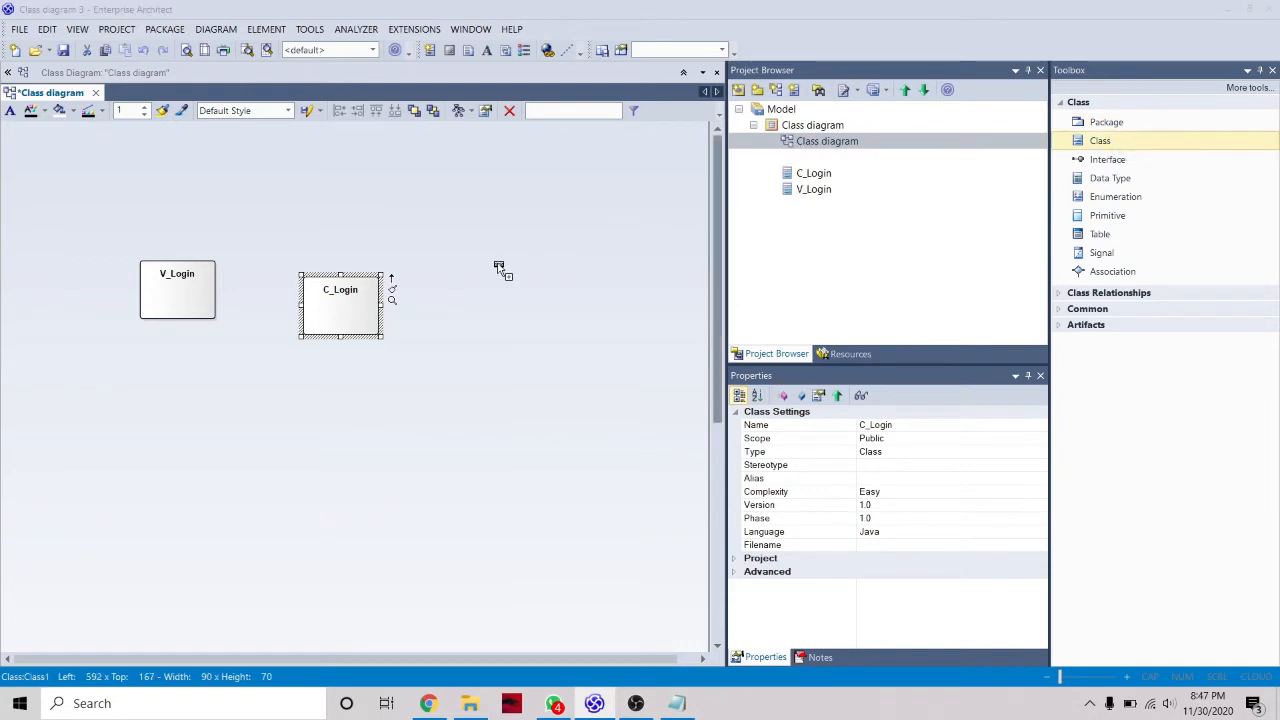
left_click(643, 372)
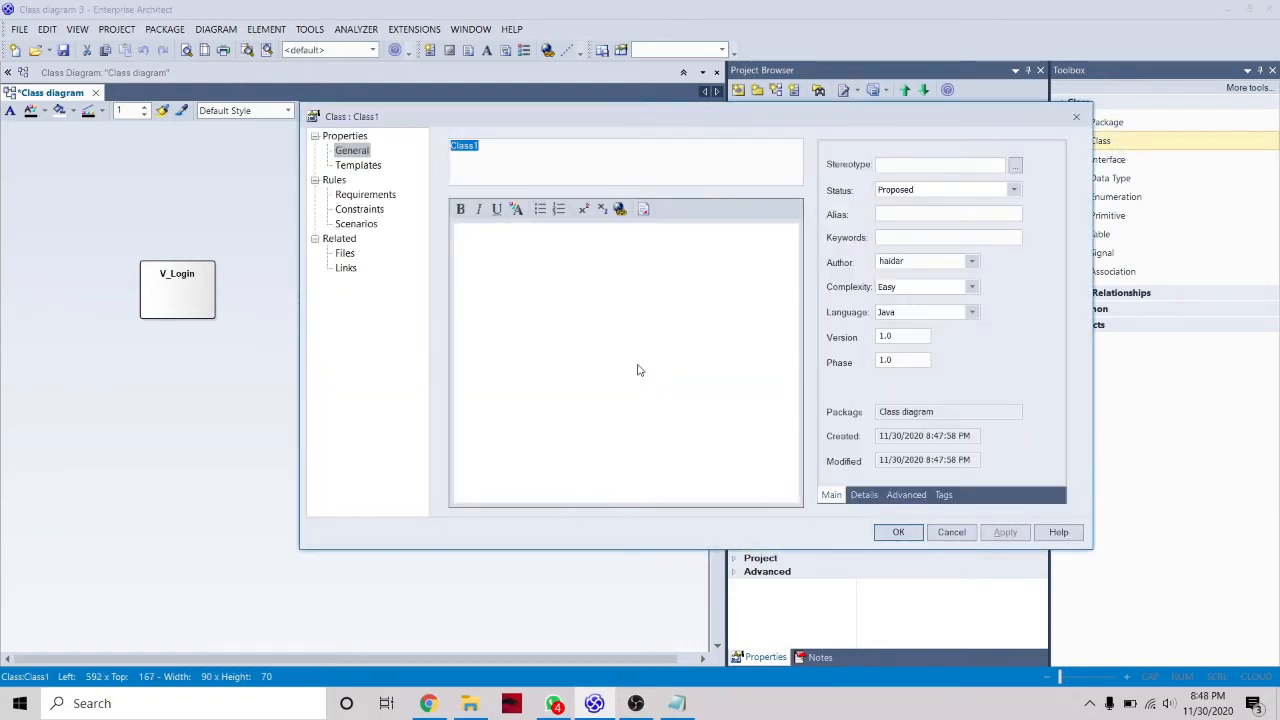
type("M_Login")
key("Return")
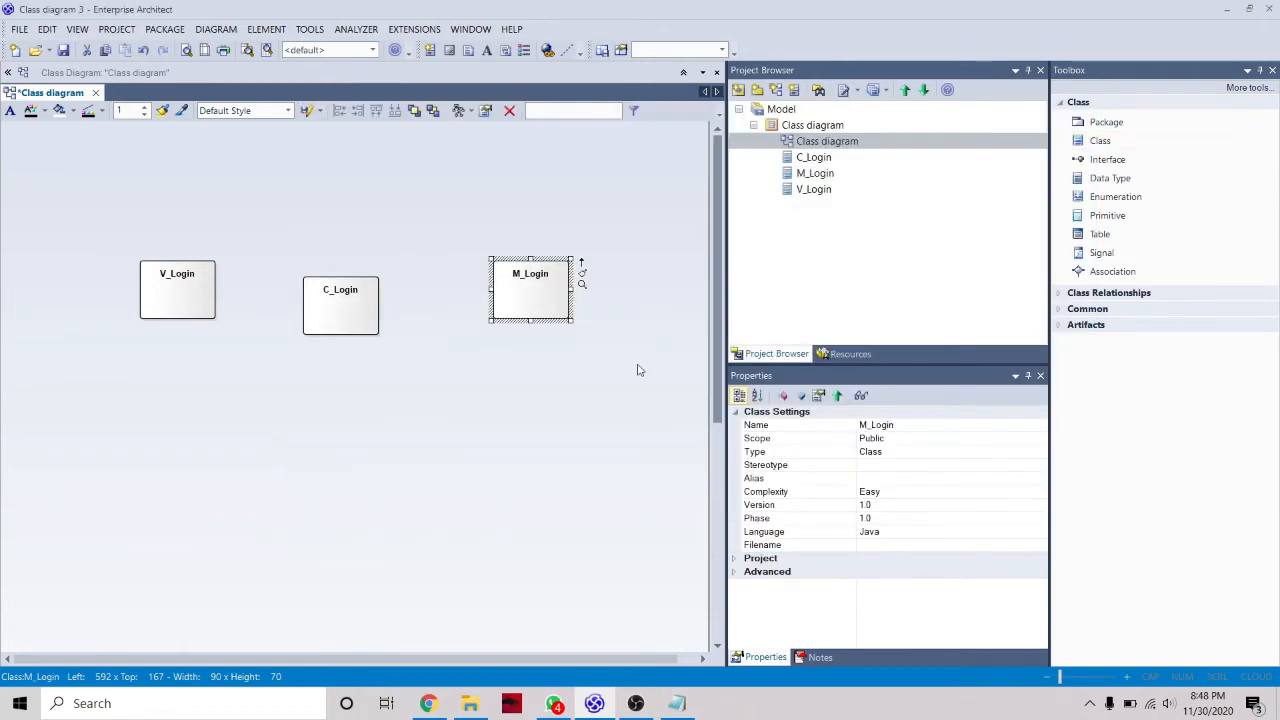
- Move C_Login up and to the right so it sits roughly in line between V_Login and M_Login
left_click(340, 316)
left_click_drag(342, 315, 363, 301)
left_click(370, 380)
left_click(372, 348)
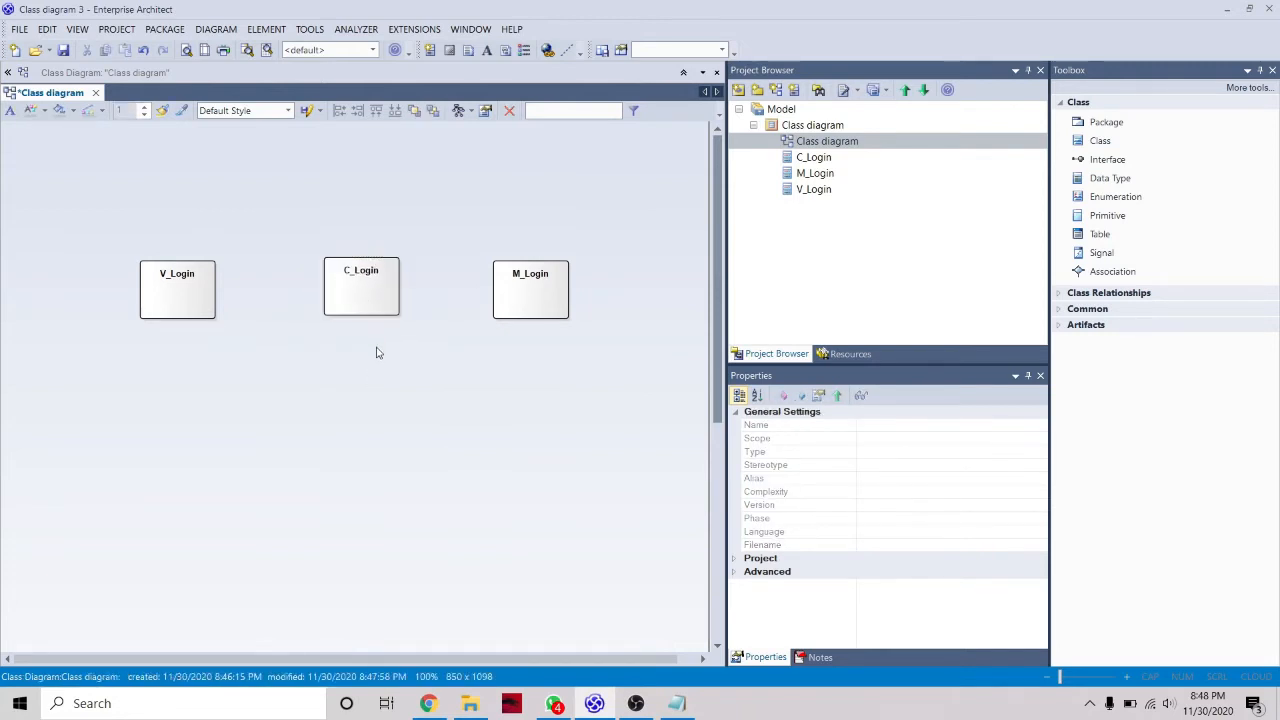
- Select all three classes and move them together toward the upper left of the diagram
left_click_drag(69, 235, 637, 346)
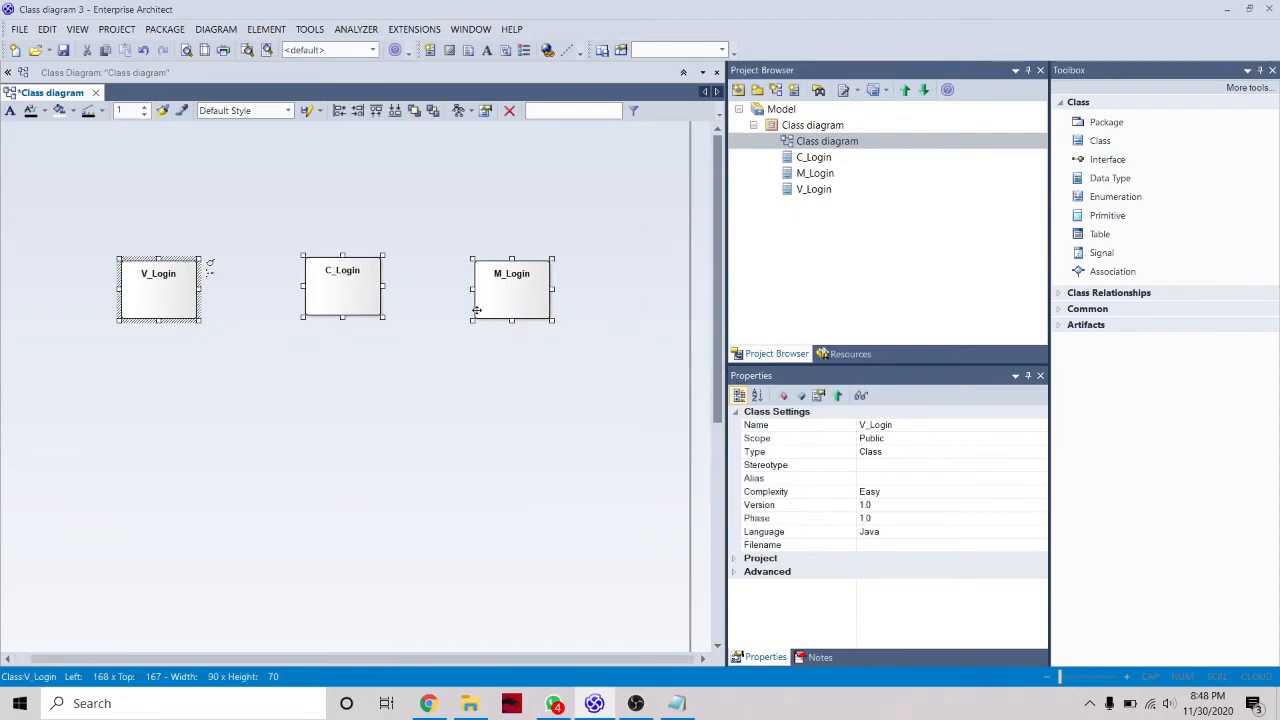
left_click_drag(146, 297, 116, 275)
left_click(252, 380)
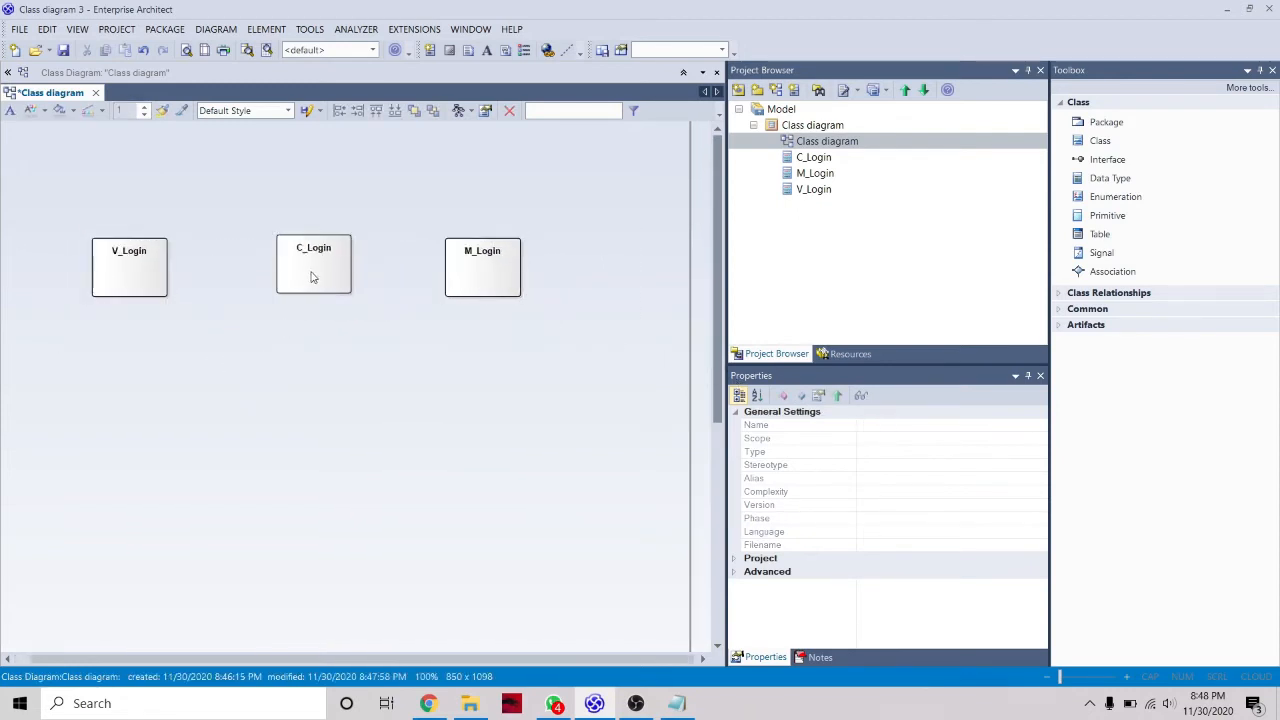
- Nudge C_Login slightly left and M_Login slightly up to even out the row of classes
left_click(311, 276)
left_click_drag(311, 276, 303, 274)
left_click(497, 281)
left_click_drag(497, 281, 496, 276)
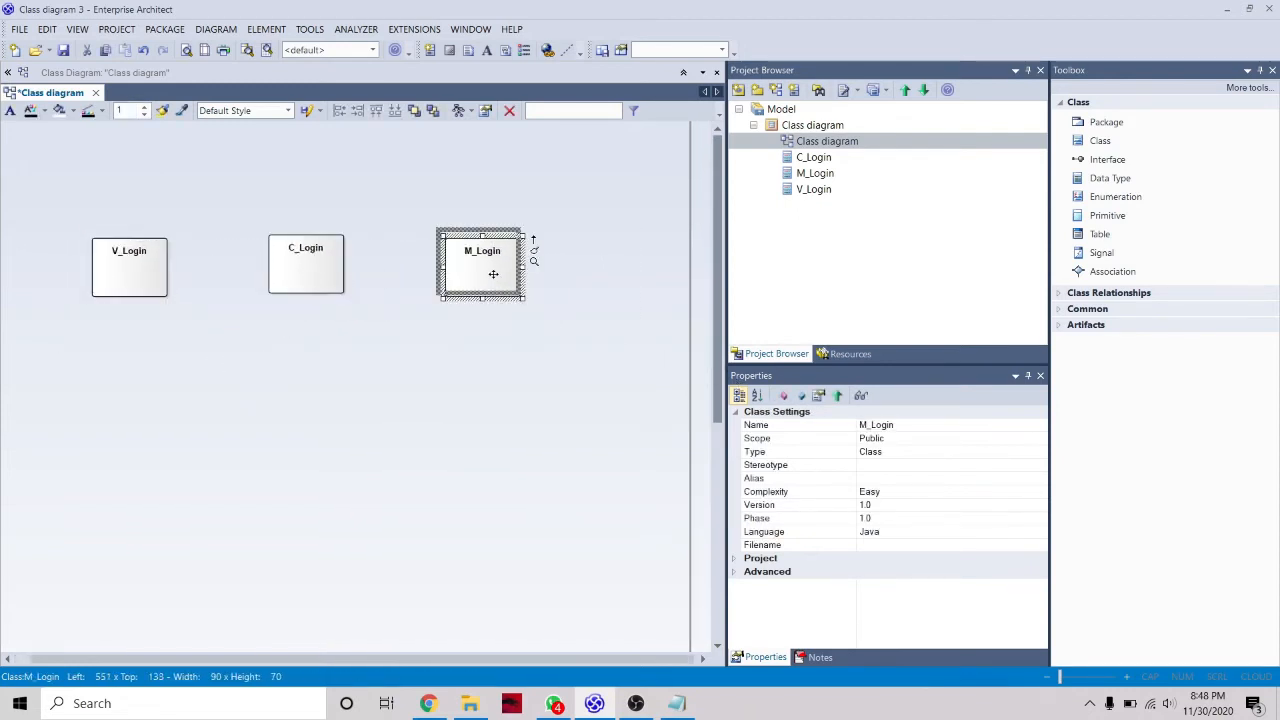
left_click(507, 369)
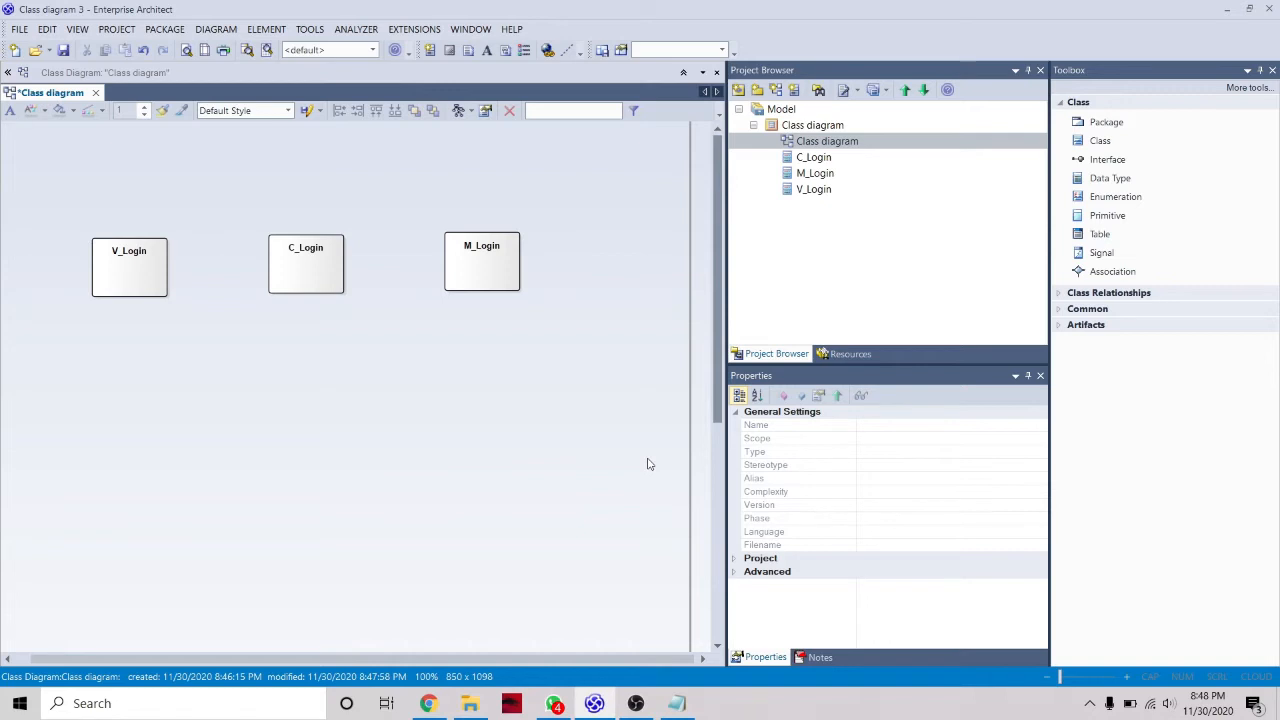
- Open the attributes of the M_Login class and add an attribute named email
left_click(491, 273)
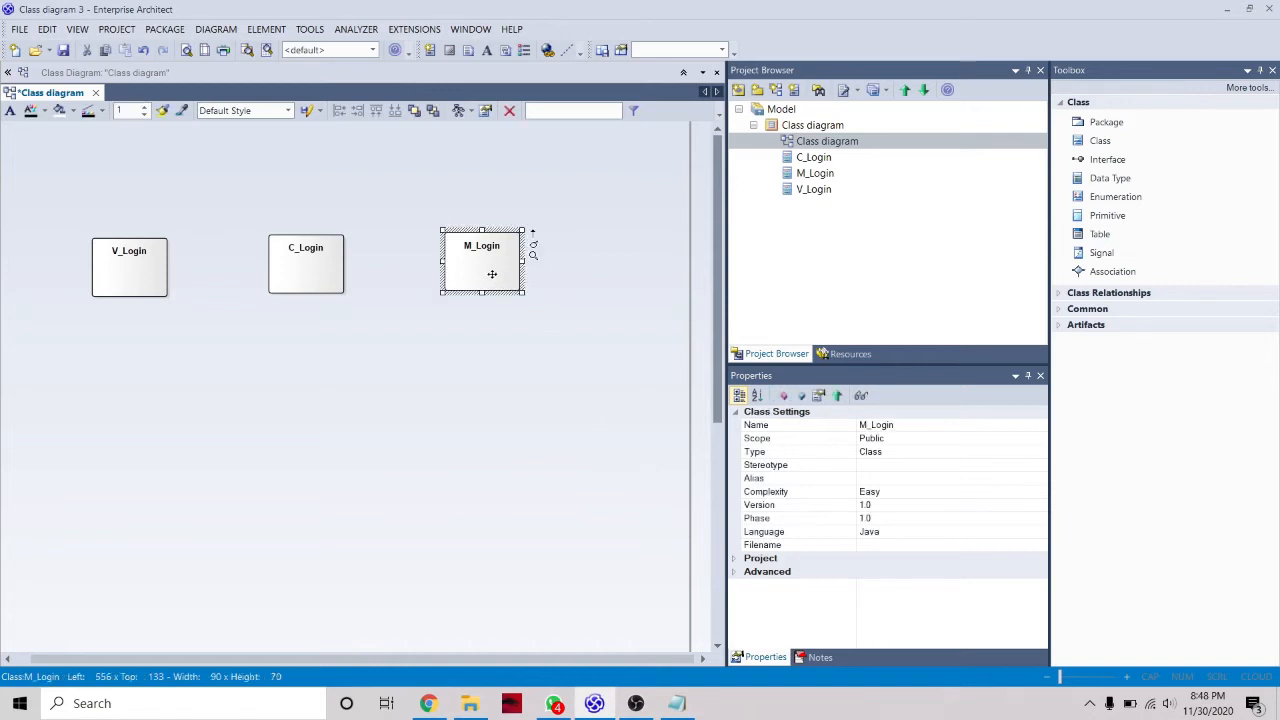
right_click(489, 273)
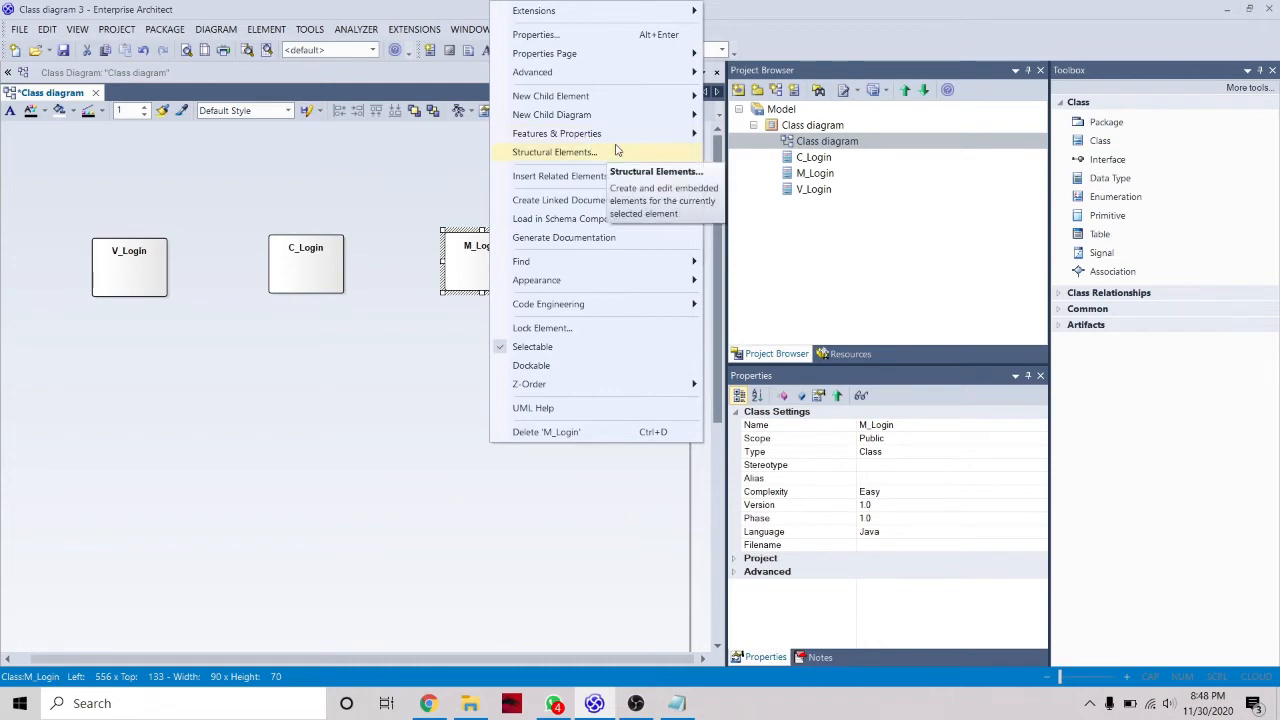
mouse_move(623, 141)
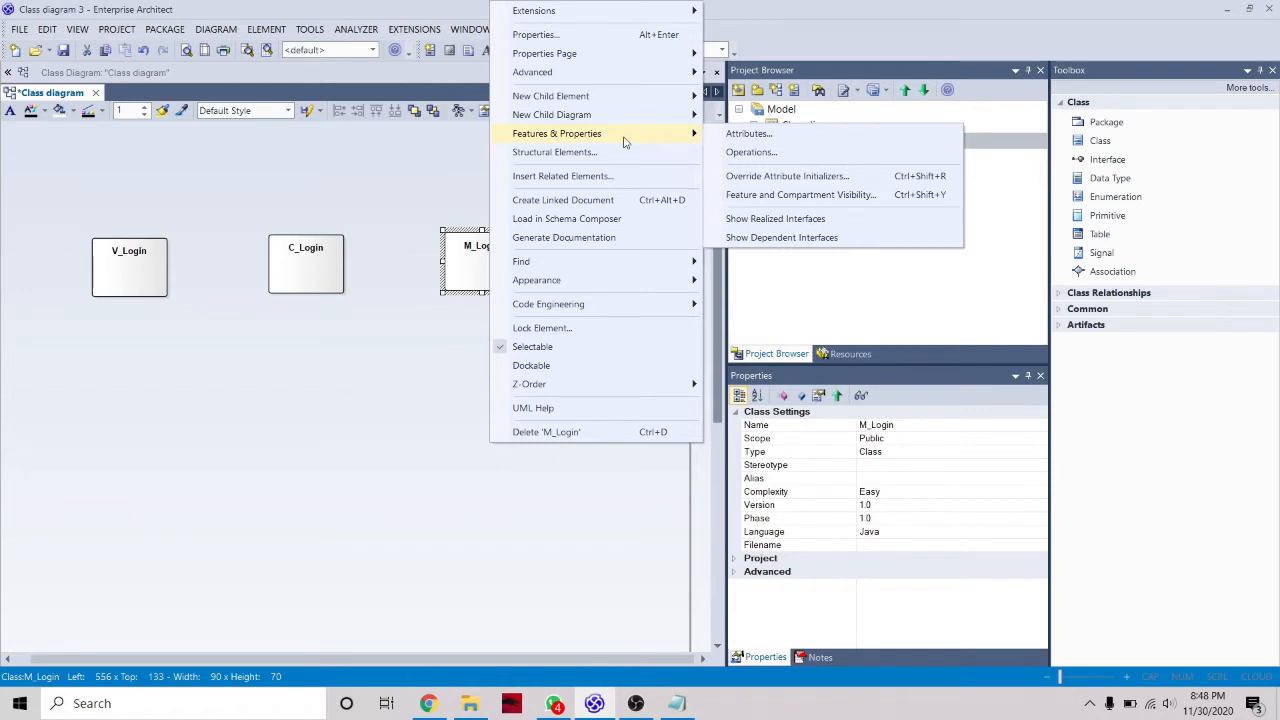
left_click(753, 134)
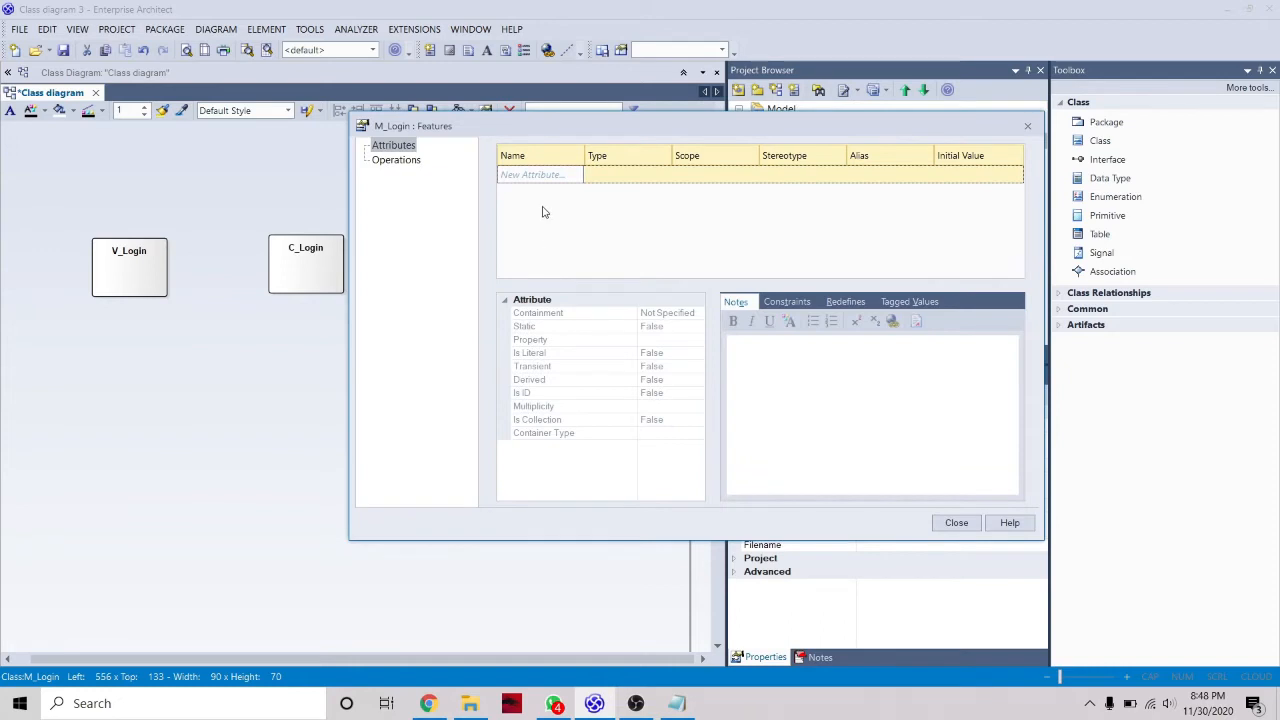
left_click(545, 182)
type("email")
key("Return")
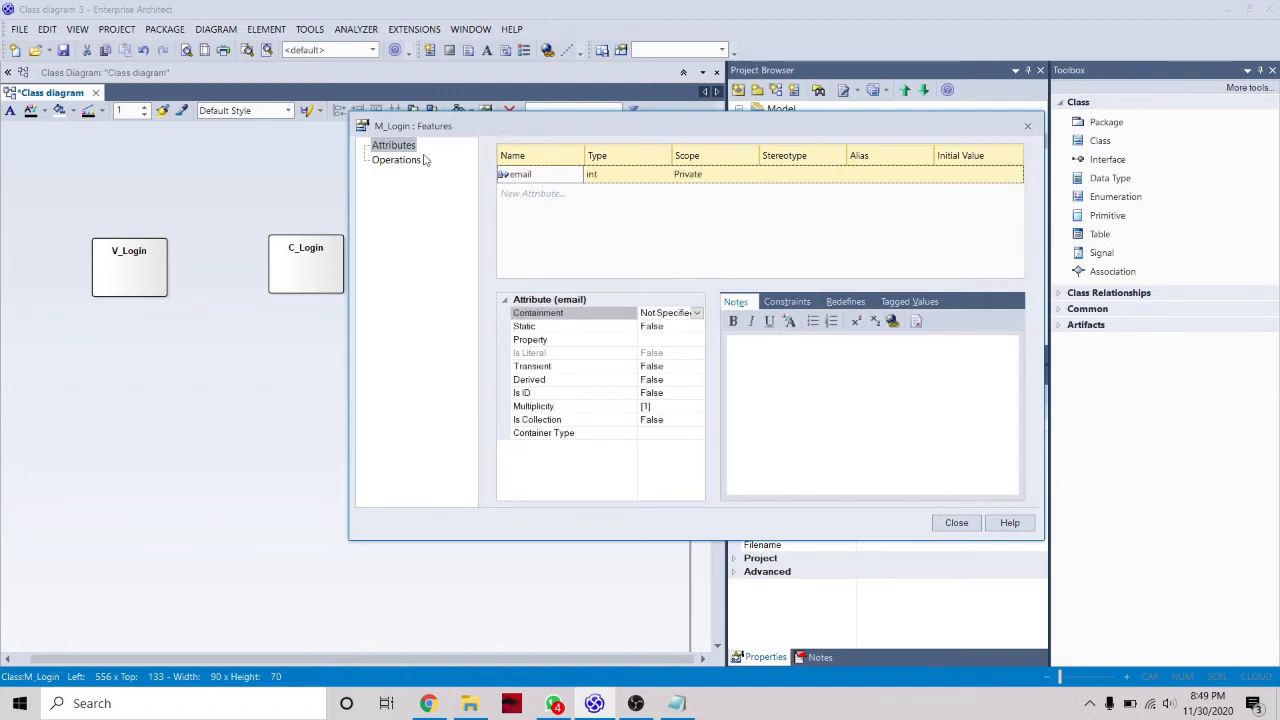
- Add a second attribute named password, in lowercase, to M_Login
left_click(535, 198)
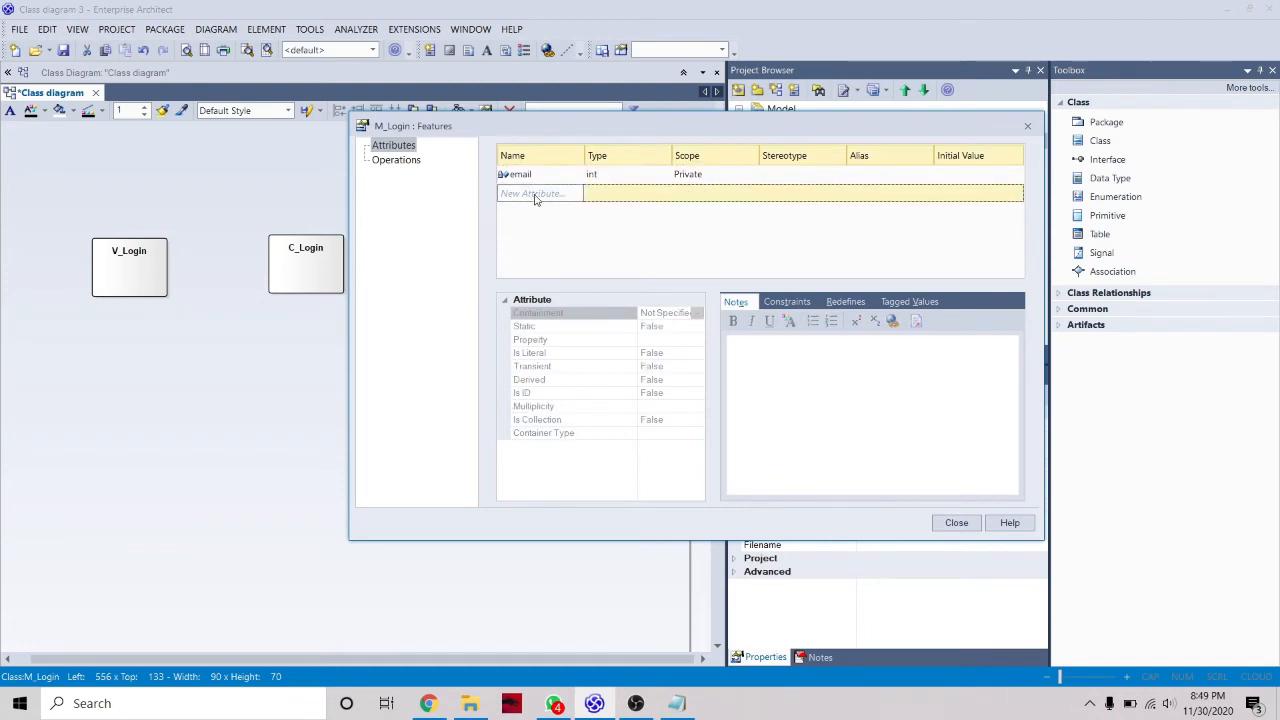
type("Password")
key("Left")
key("BackSpace")
type("p")
key("Return")
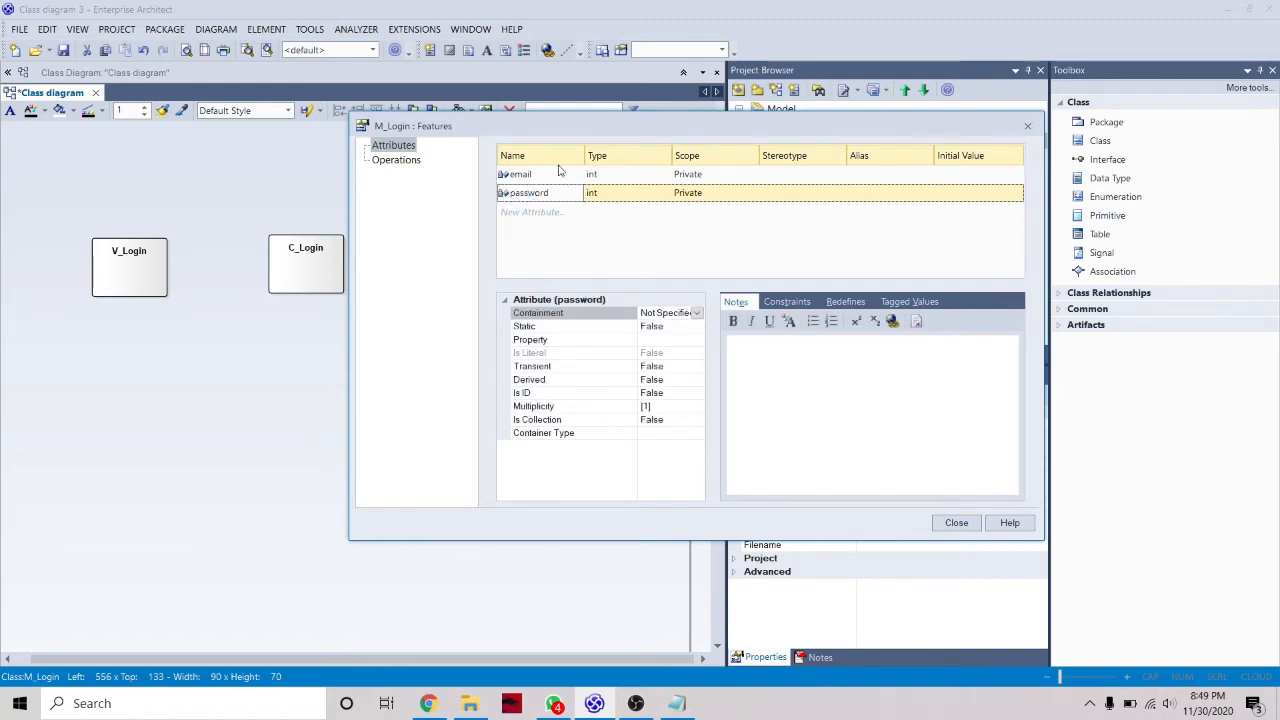
- Set the type of both the email and password attributes to String
left_click(616, 180)
left_click(662, 176)
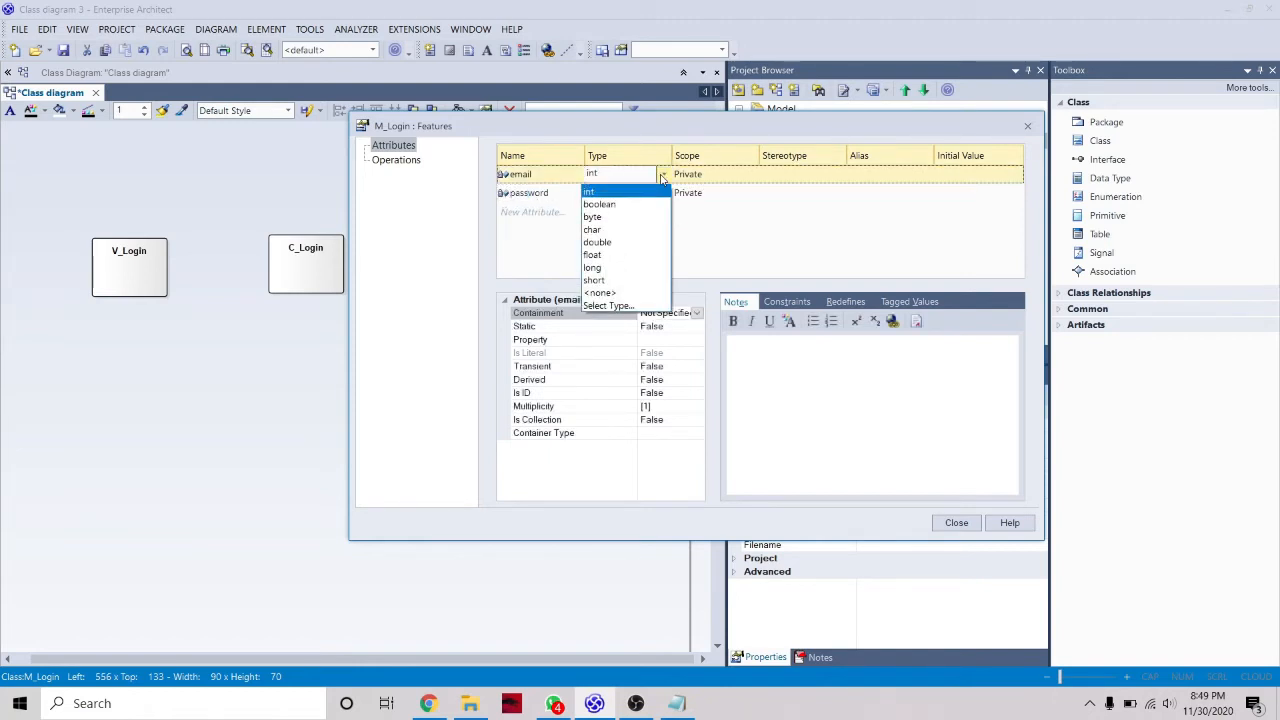
left_click(640, 174)
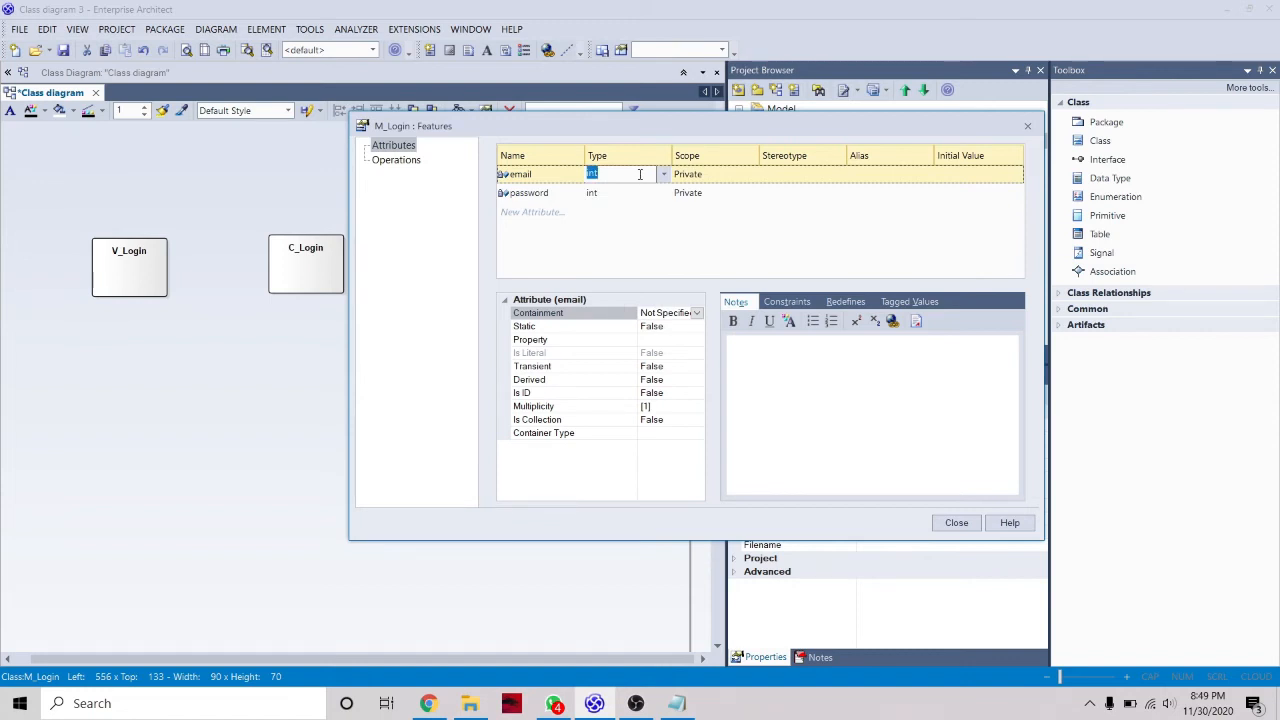
type("String")
left_click(621, 192)
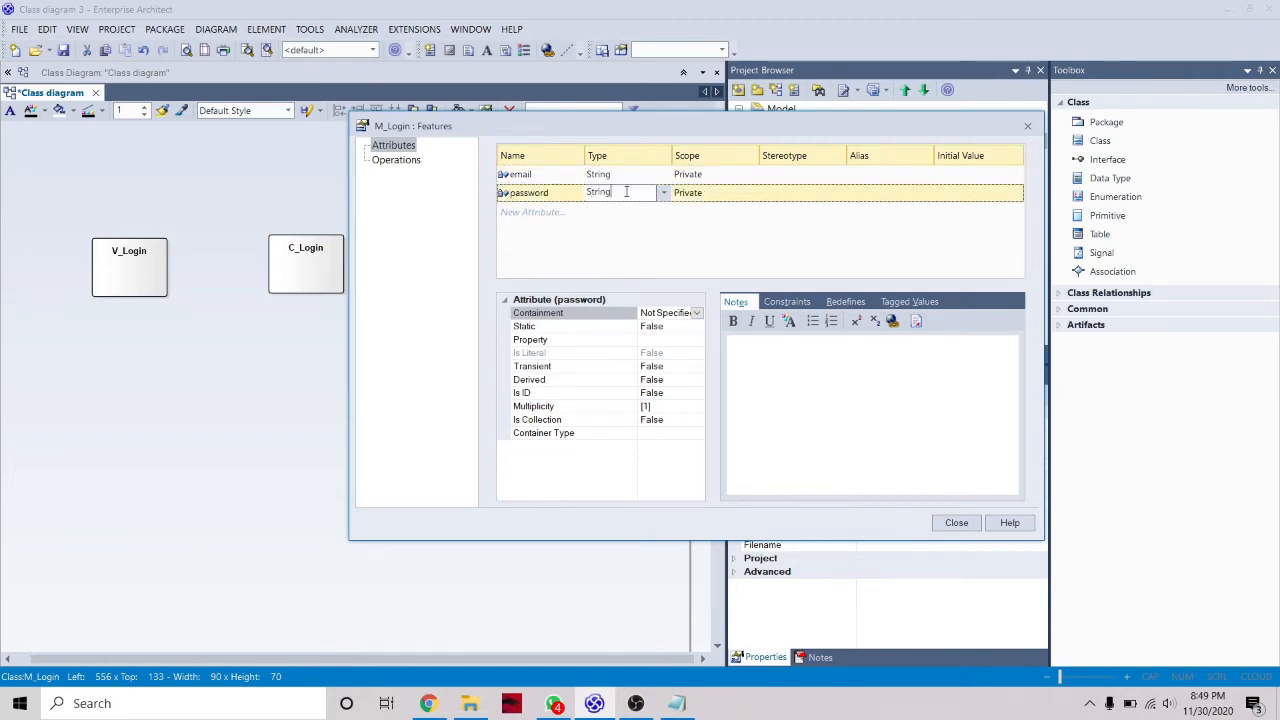
left_click(708, 226)
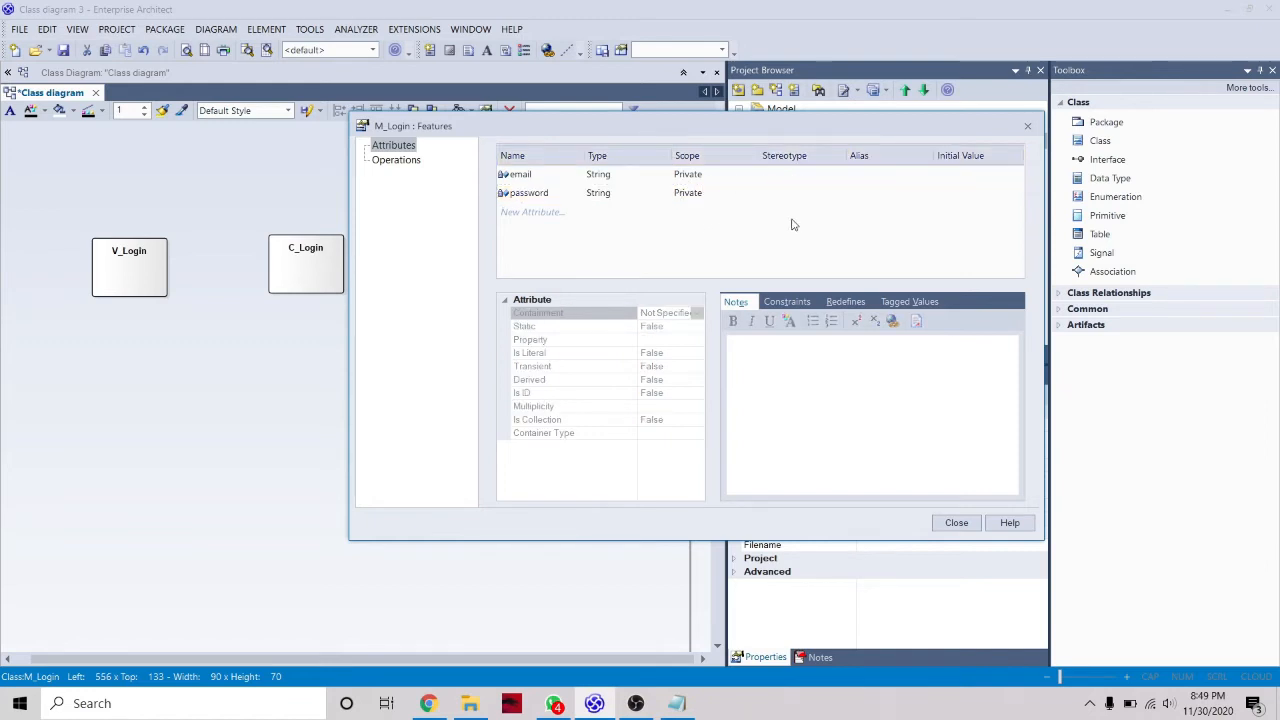
- Switch to M_Login's operations and add an operation named getDataAkun
left_click(389, 167)
left_click(558, 175)
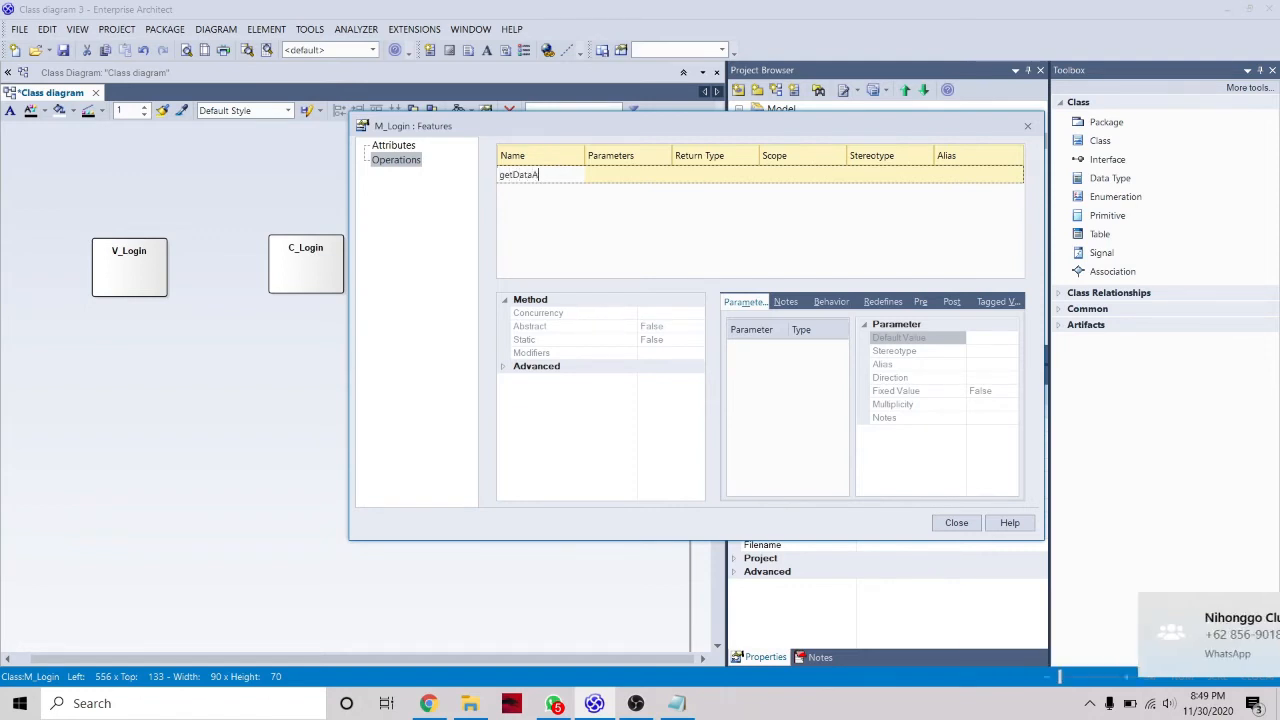
type("Akun")
key("Return")
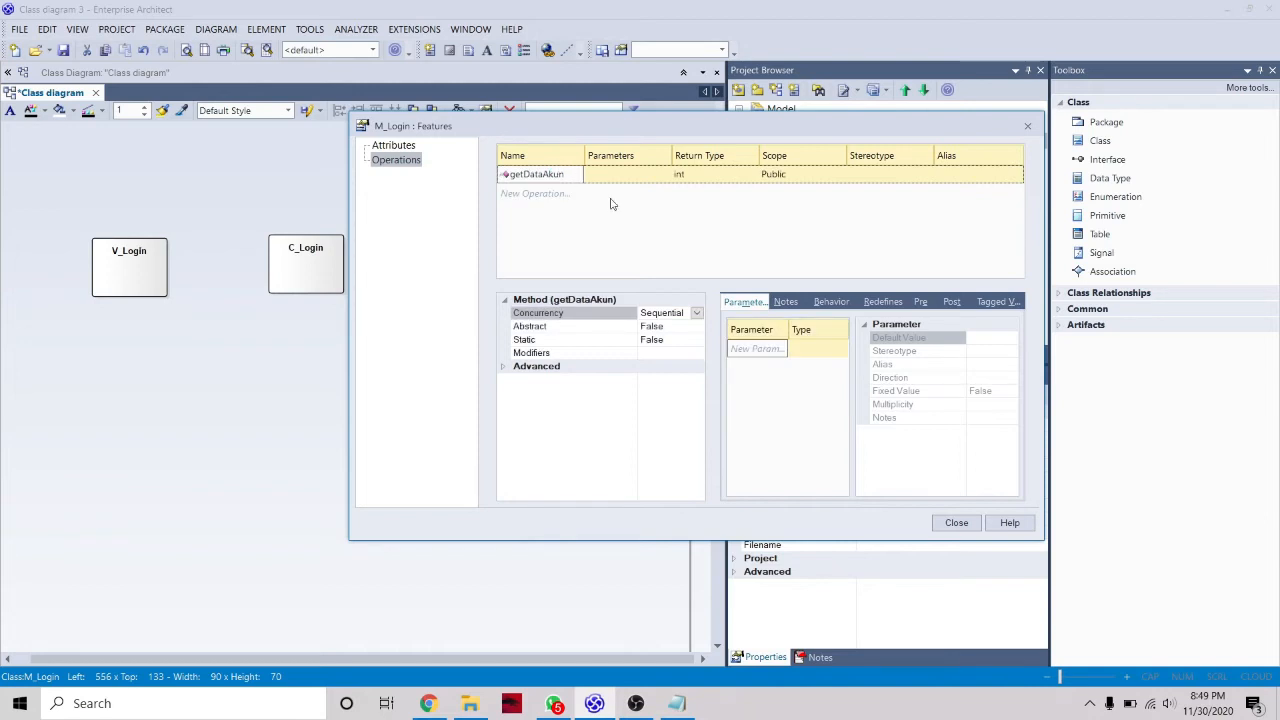
- Enter id as the parameter of getDataAkun, keep the int return type, and close the features dialog
left_click(640, 177)
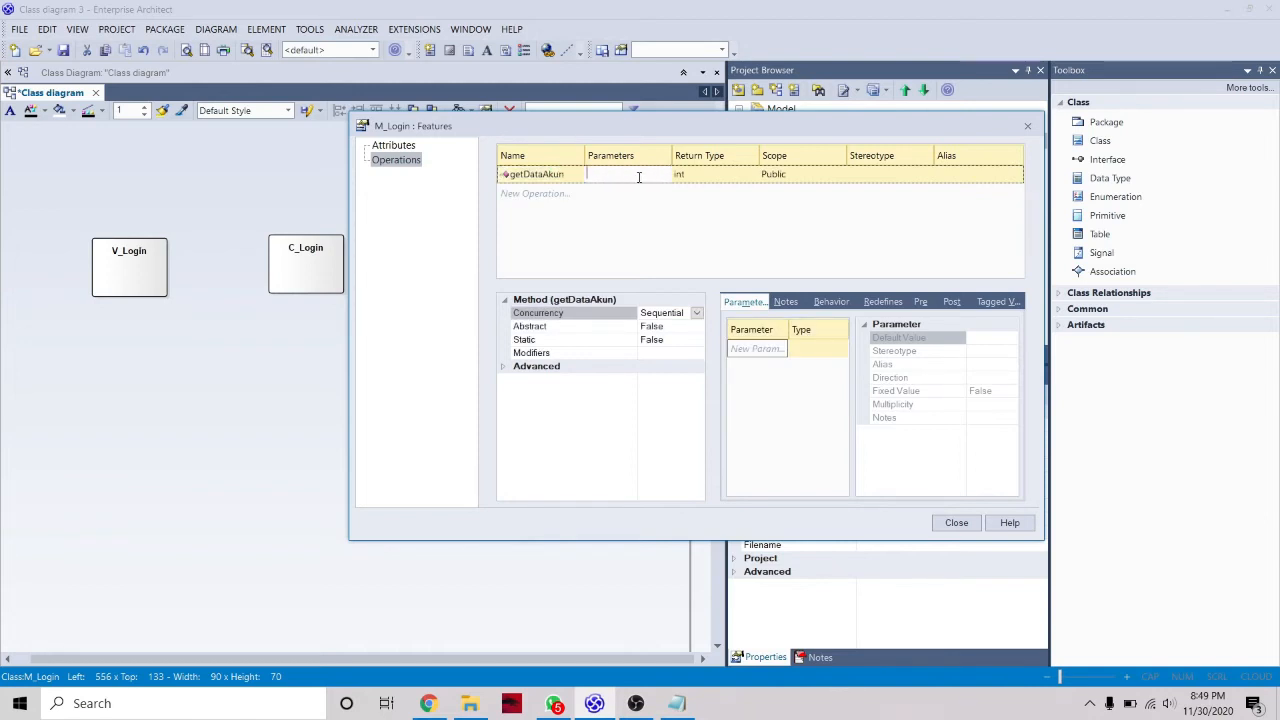
type("id")
left_click(702, 216)
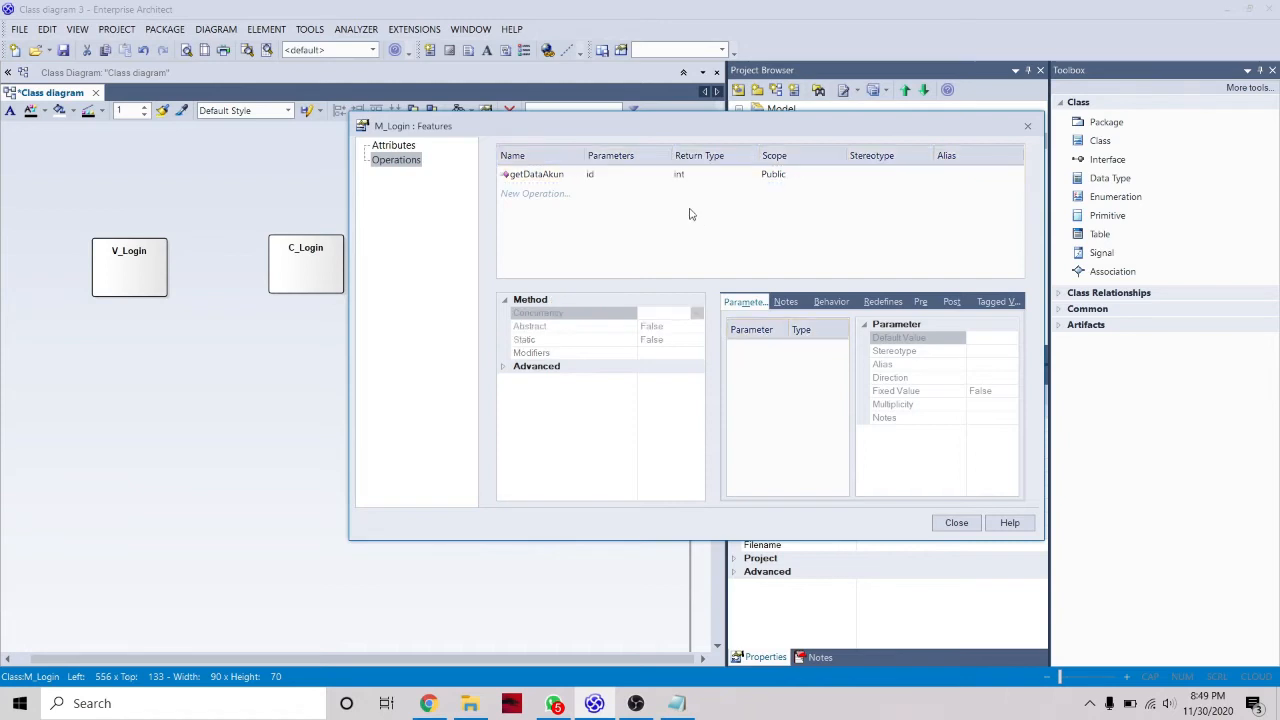
left_click(623, 177)
left_click(672, 197)
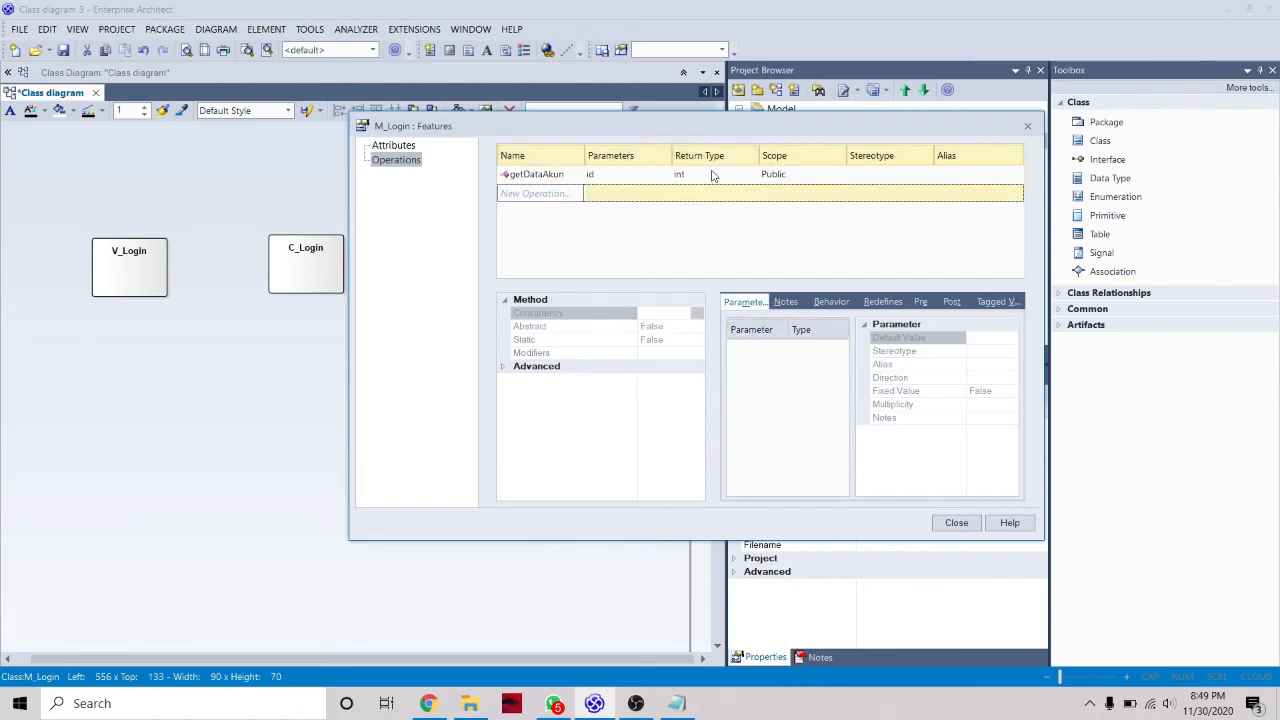
left_click(712, 177)
left_click(741, 212)
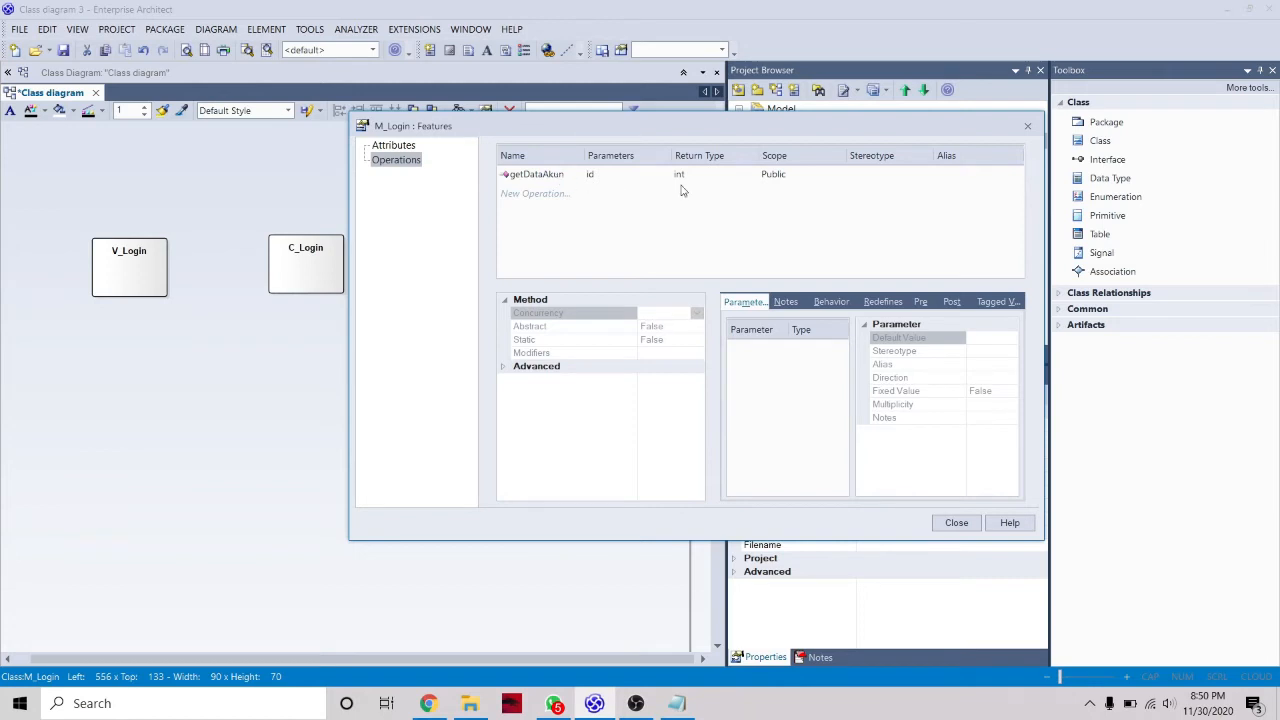
left_click(956, 523)
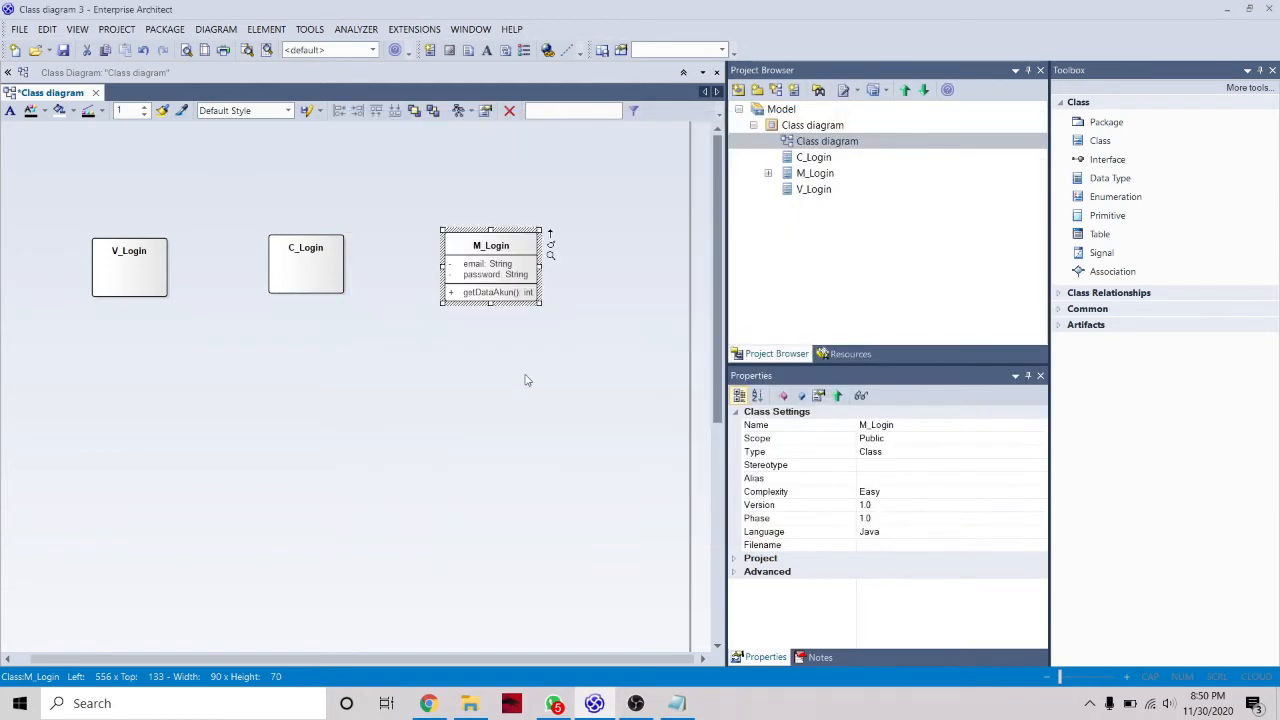
- Move the M_Login class slightly to the right, farther from C_Login
left_click(427, 403)
left_click(496, 260)
left_click_drag(500, 263, 526, 258)
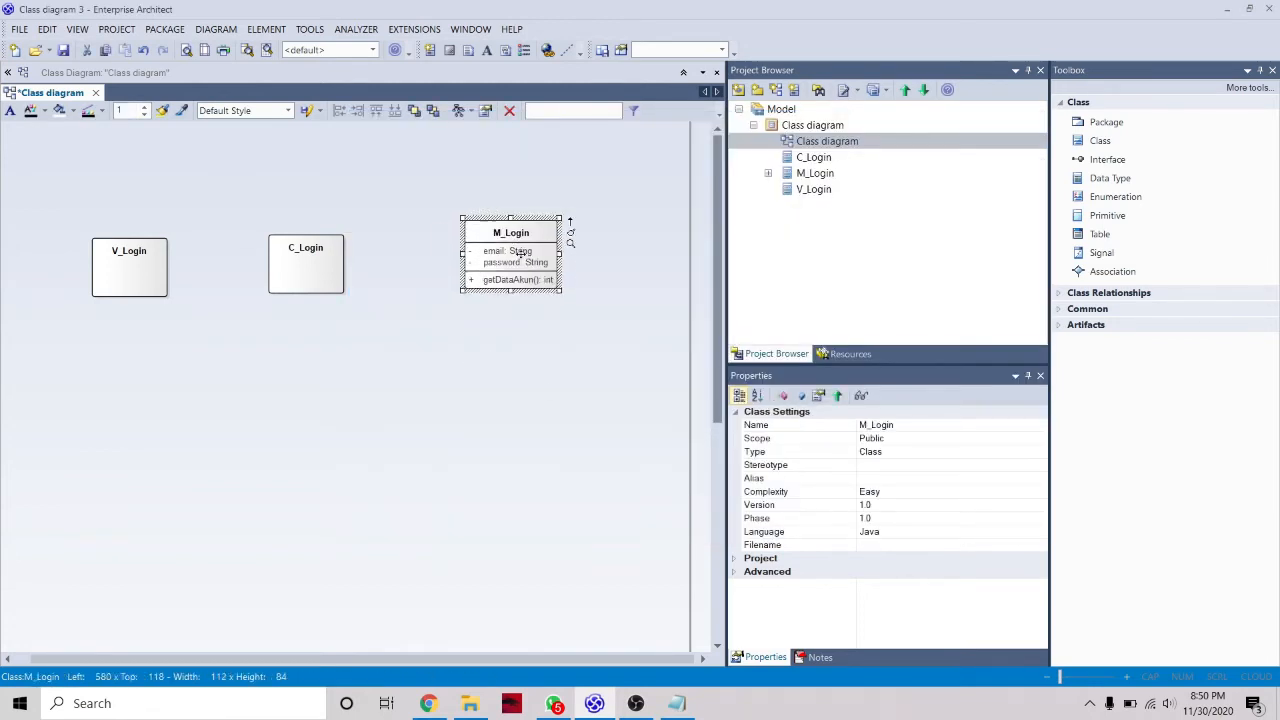
left_click(519, 301)
left_click(503, 267)
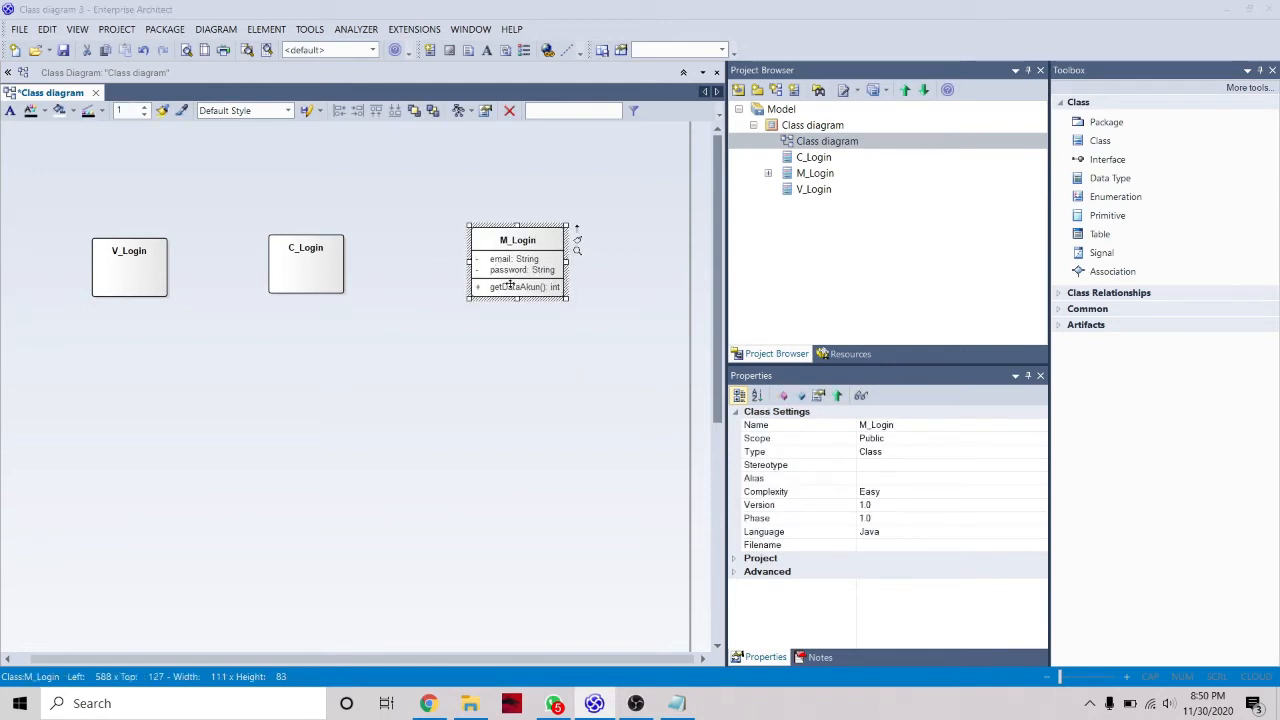
double_click(509, 286)
right_click(509, 283)
key("Escape")
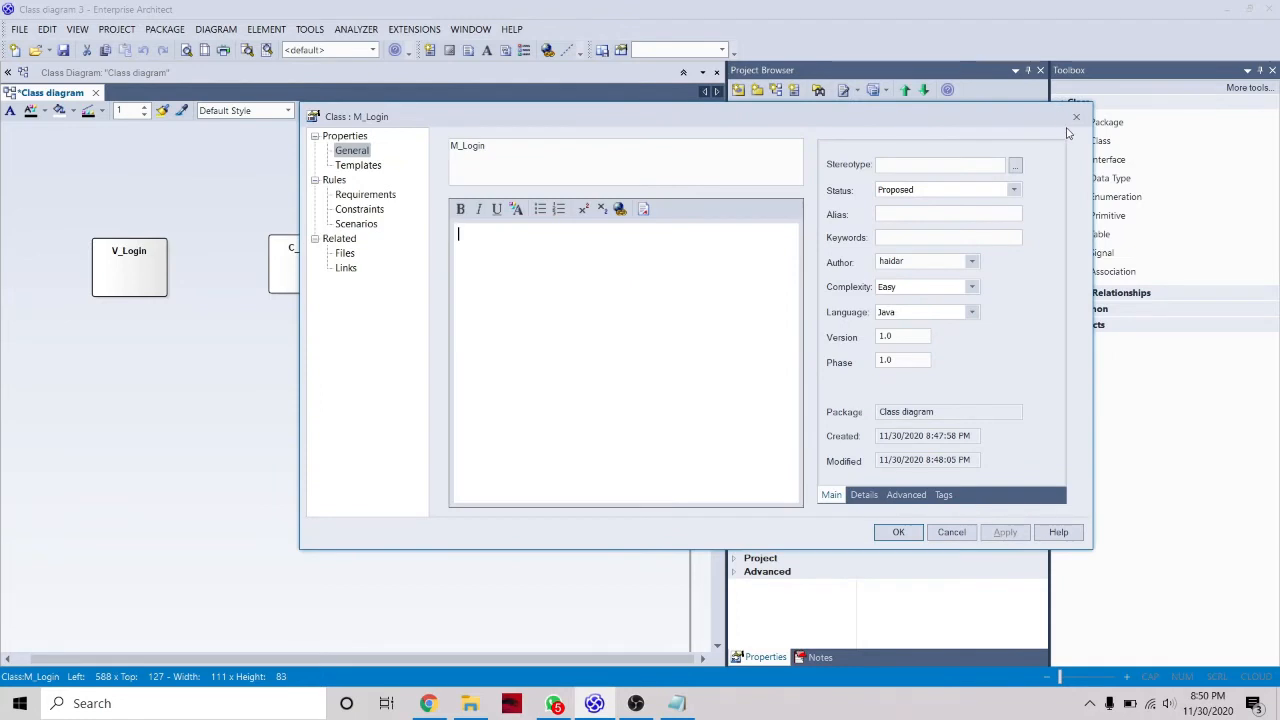
left_click(1076, 117)
- Reopen M_Login's operations, check the parameter entry of getDataAkun, and close the dialog
right_click(506, 262)
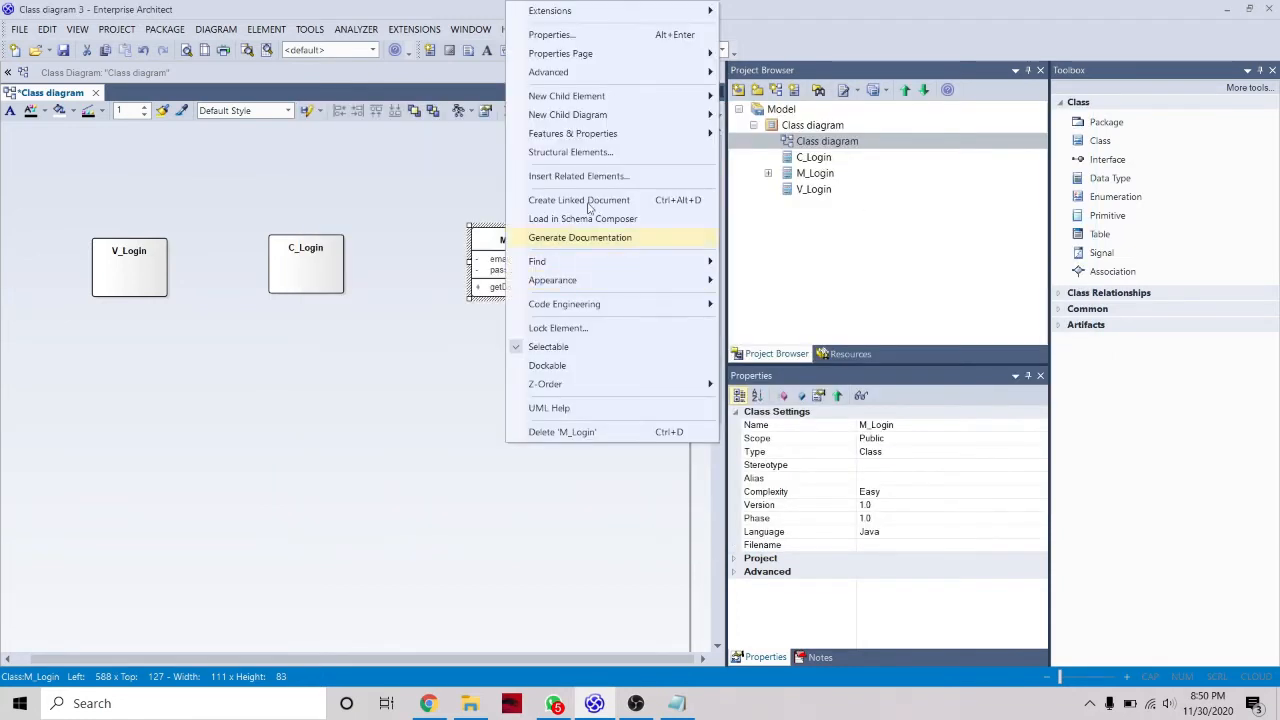
mouse_move(626, 133)
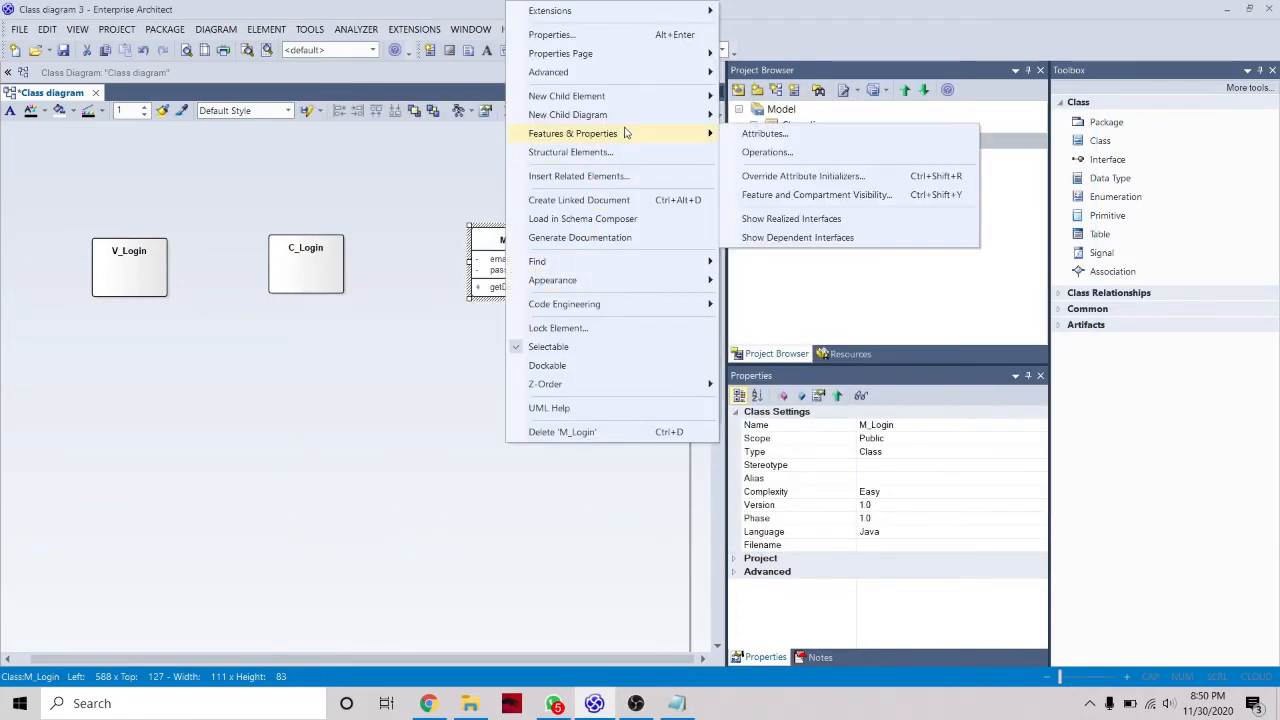
left_click(767, 152)
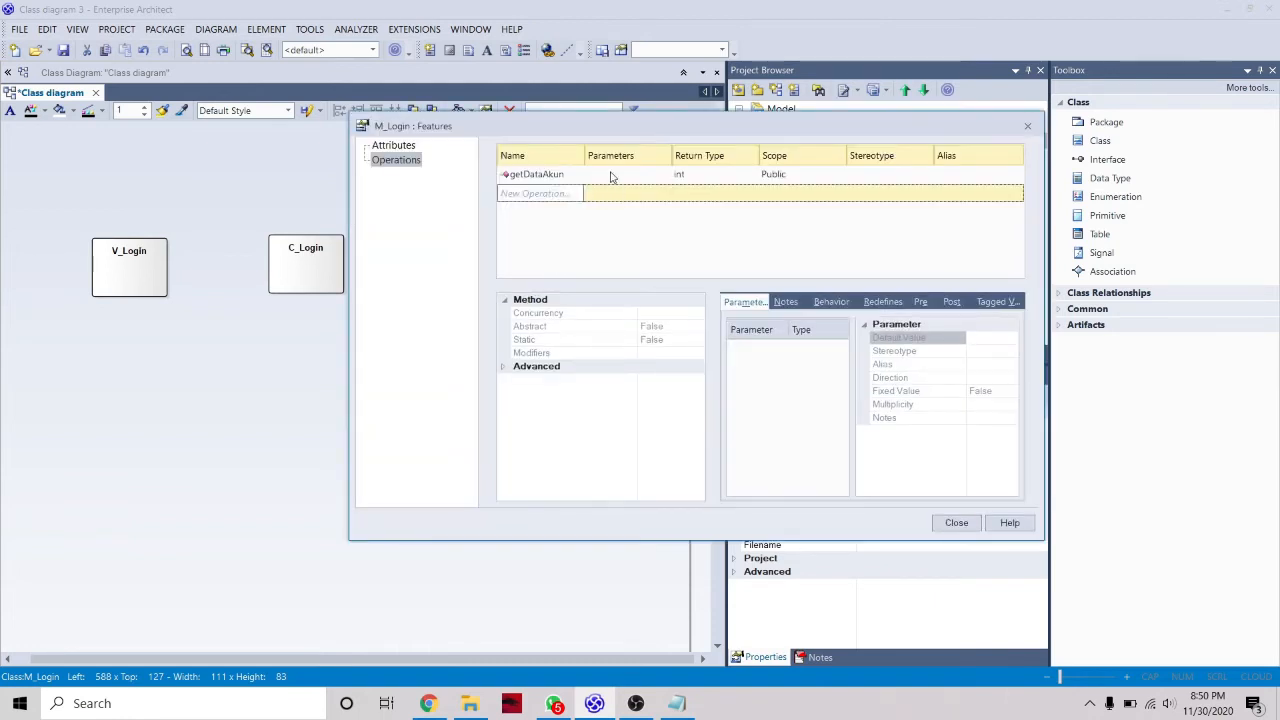
left_click(616, 174)
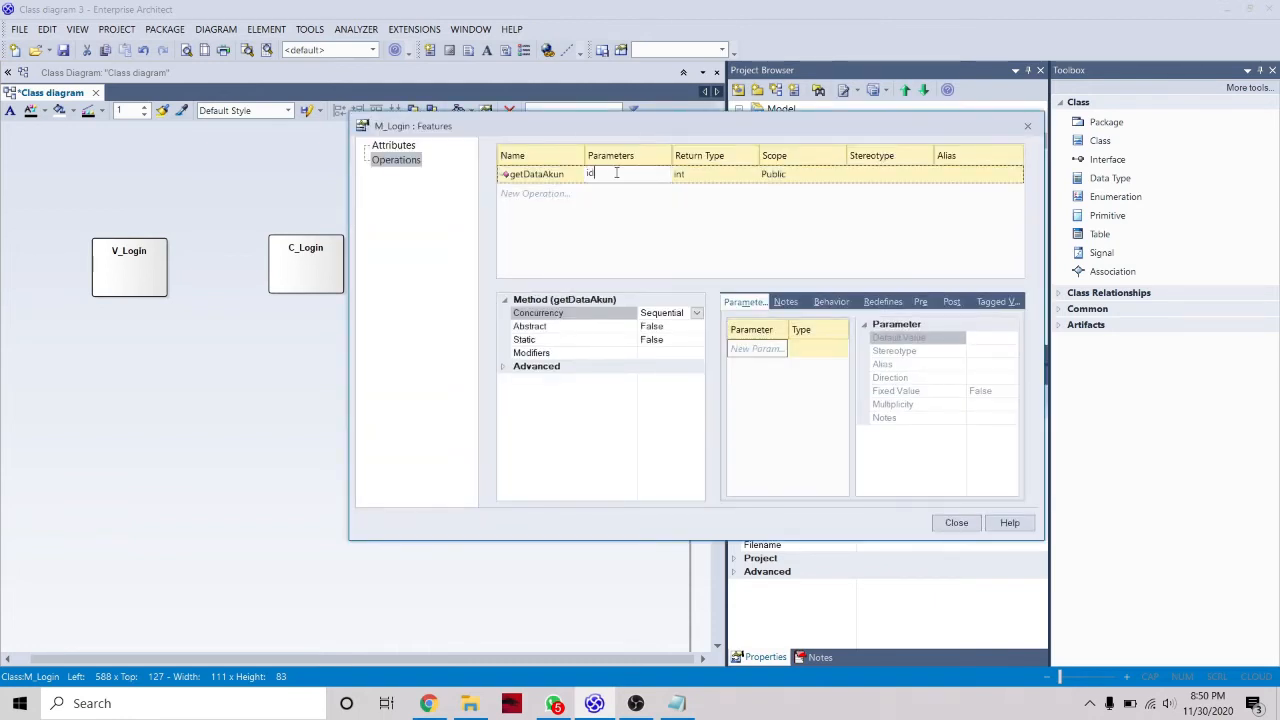
left_click(685, 227)
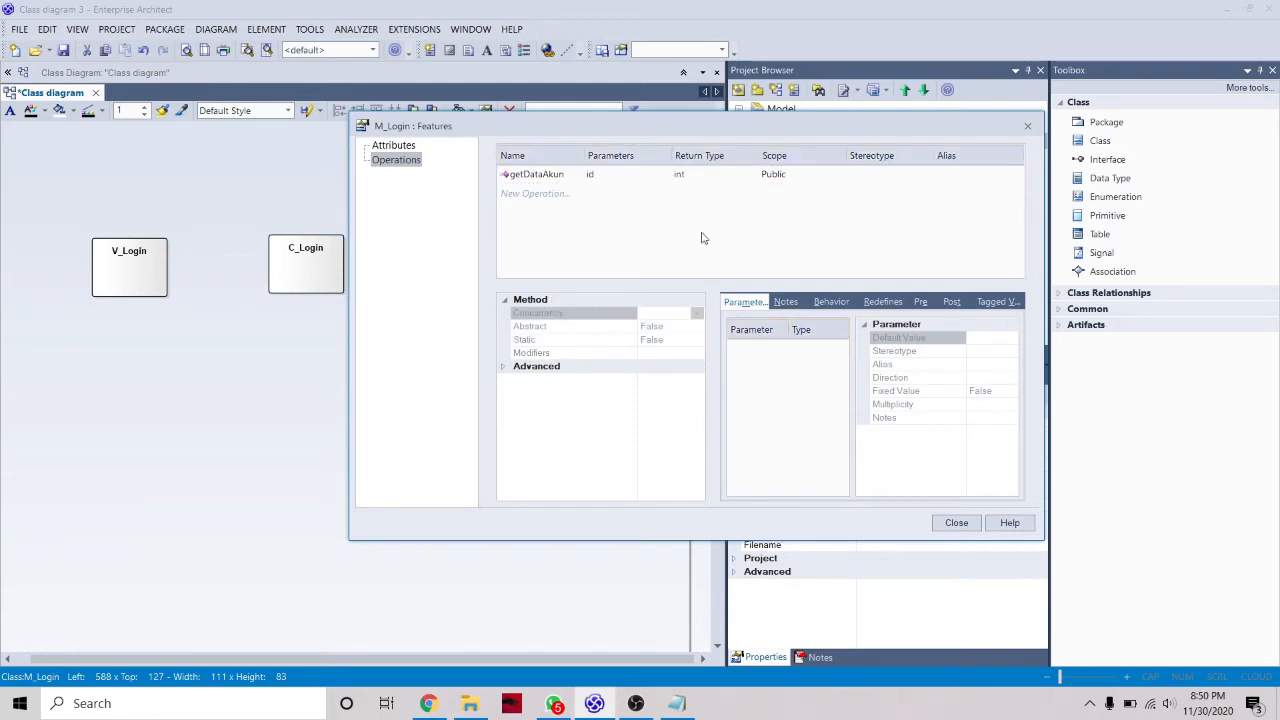
left_click(956, 523)
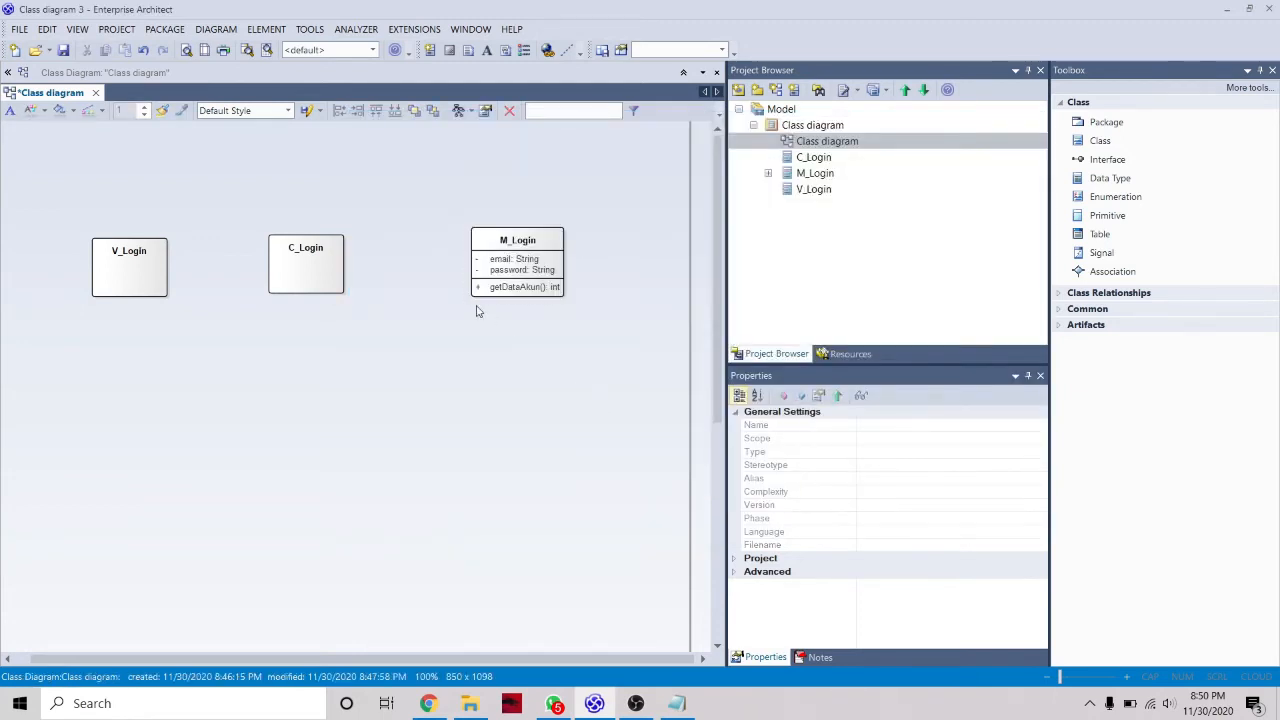
- Shift C_Login slightly toward M_Login and add attributes named email and password to it
left_click_drag(318, 253, 329, 246)
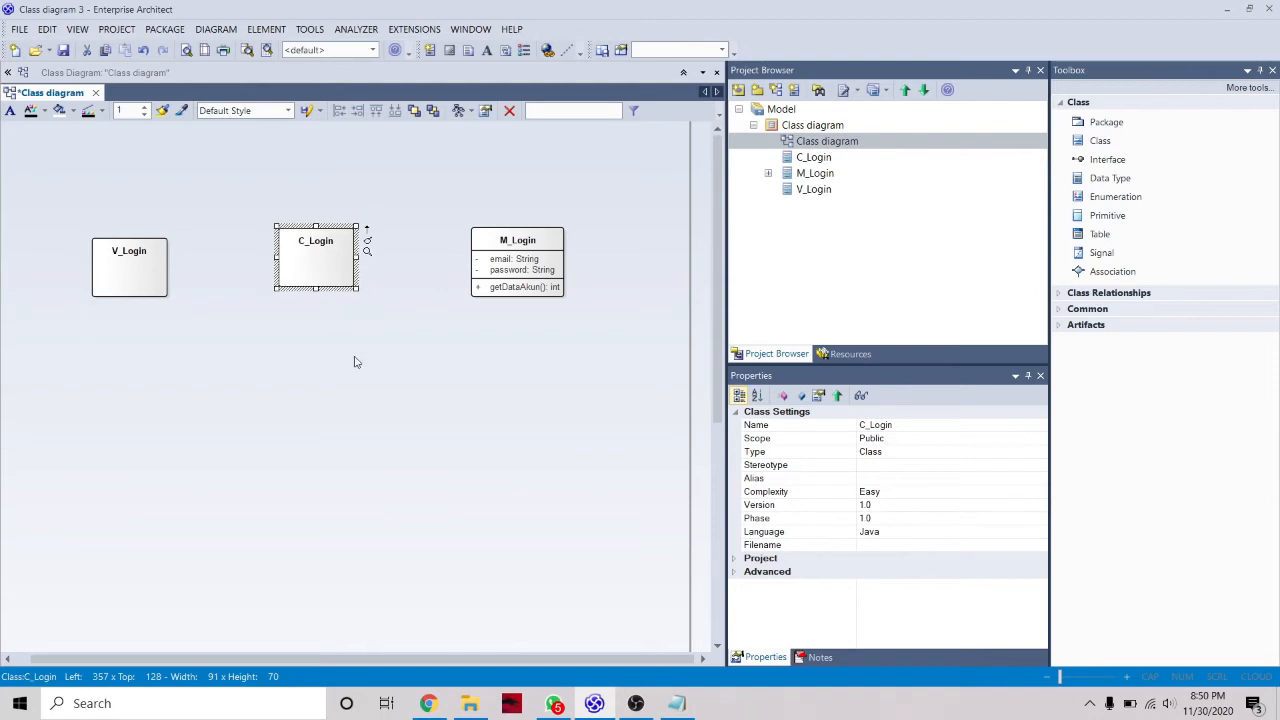
left_click(353, 365)
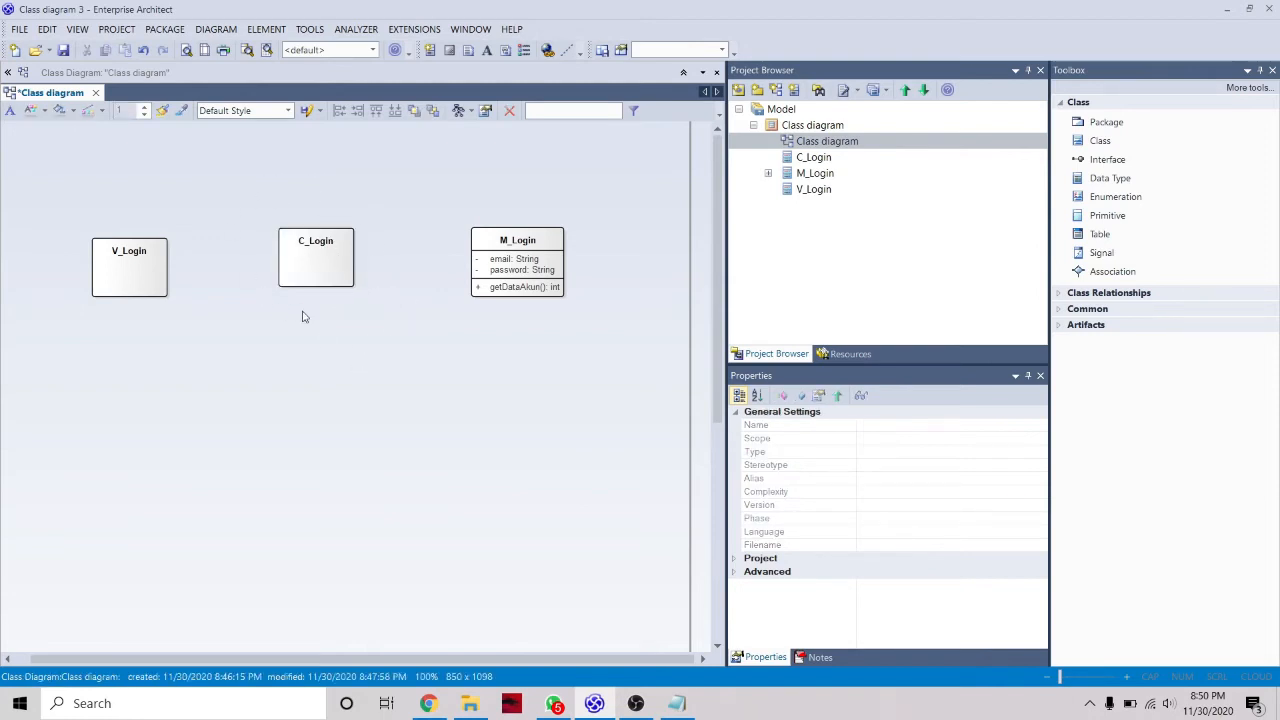
left_click(320, 267)
right_click(320, 267)
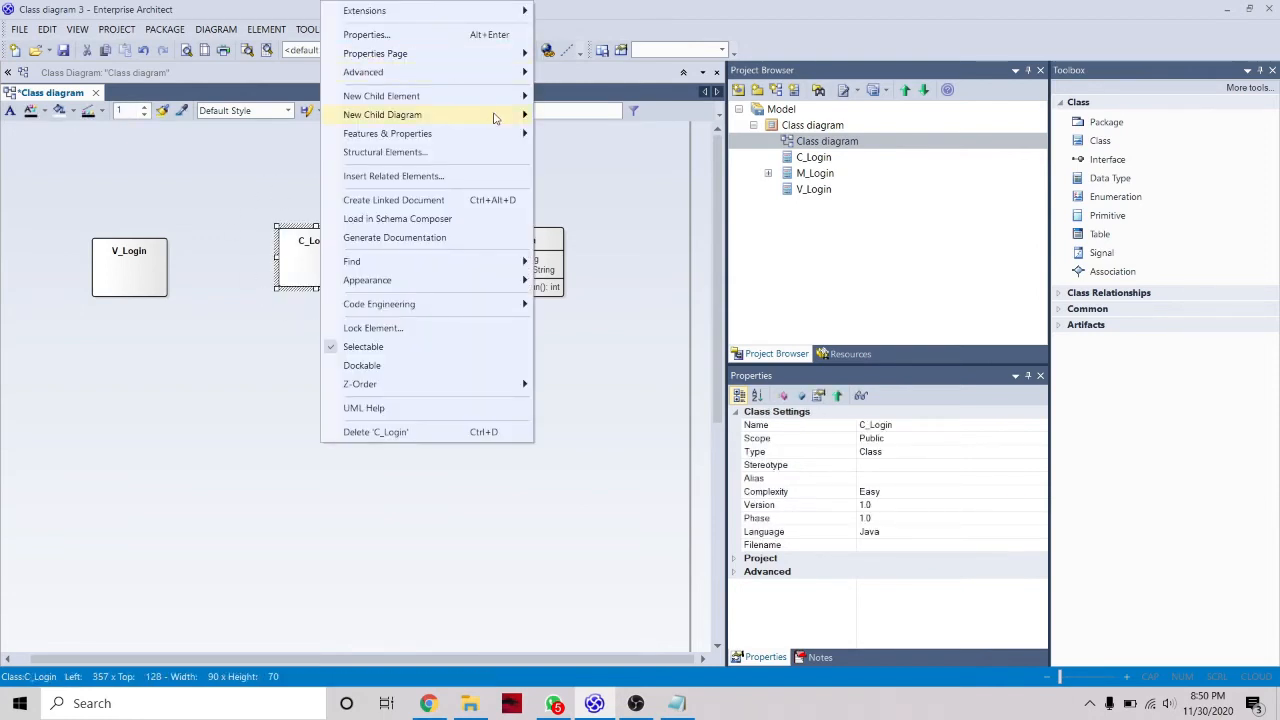
mouse_move(493, 127)
left_click(566, 133)
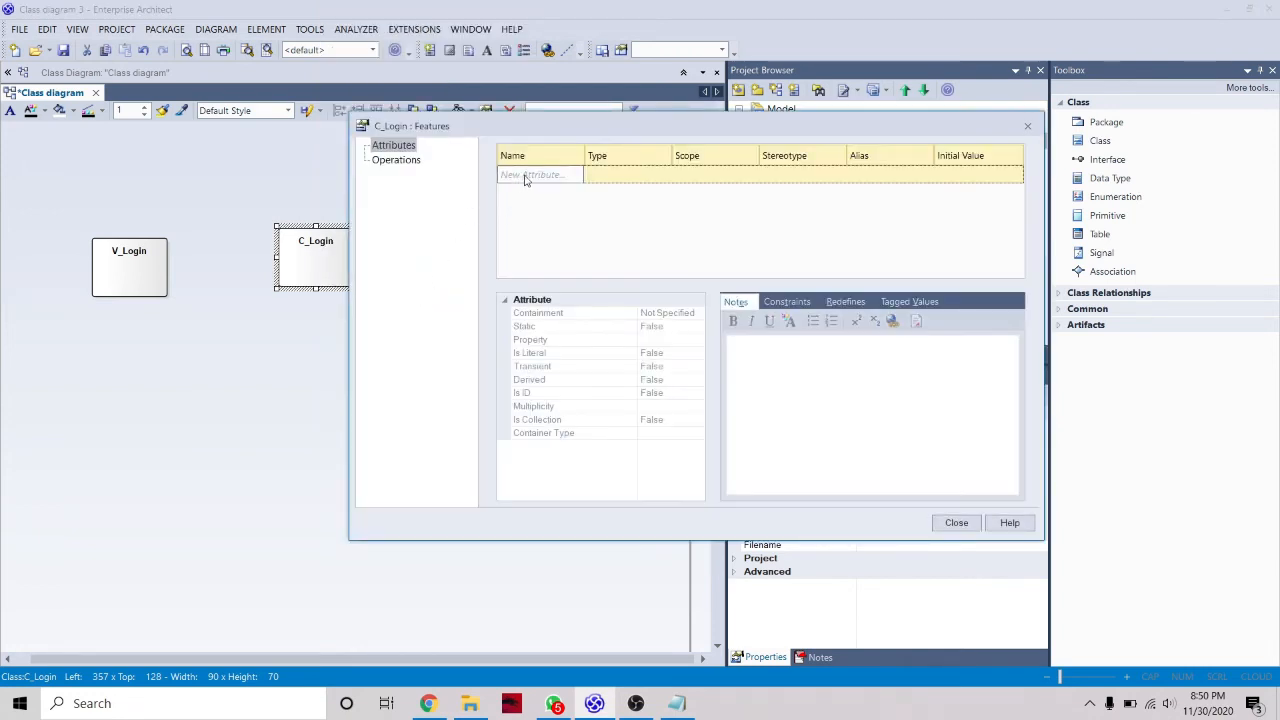
left_click(523, 177)
key("Return")
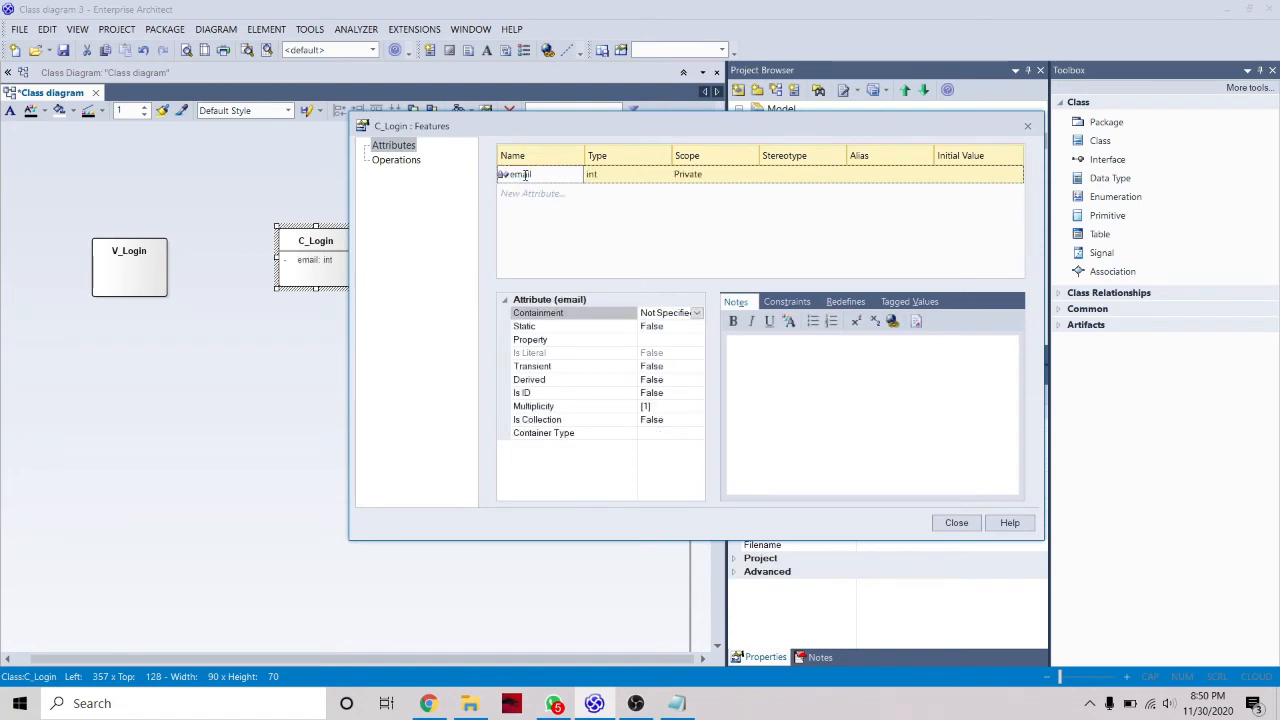
left_click(564, 195)
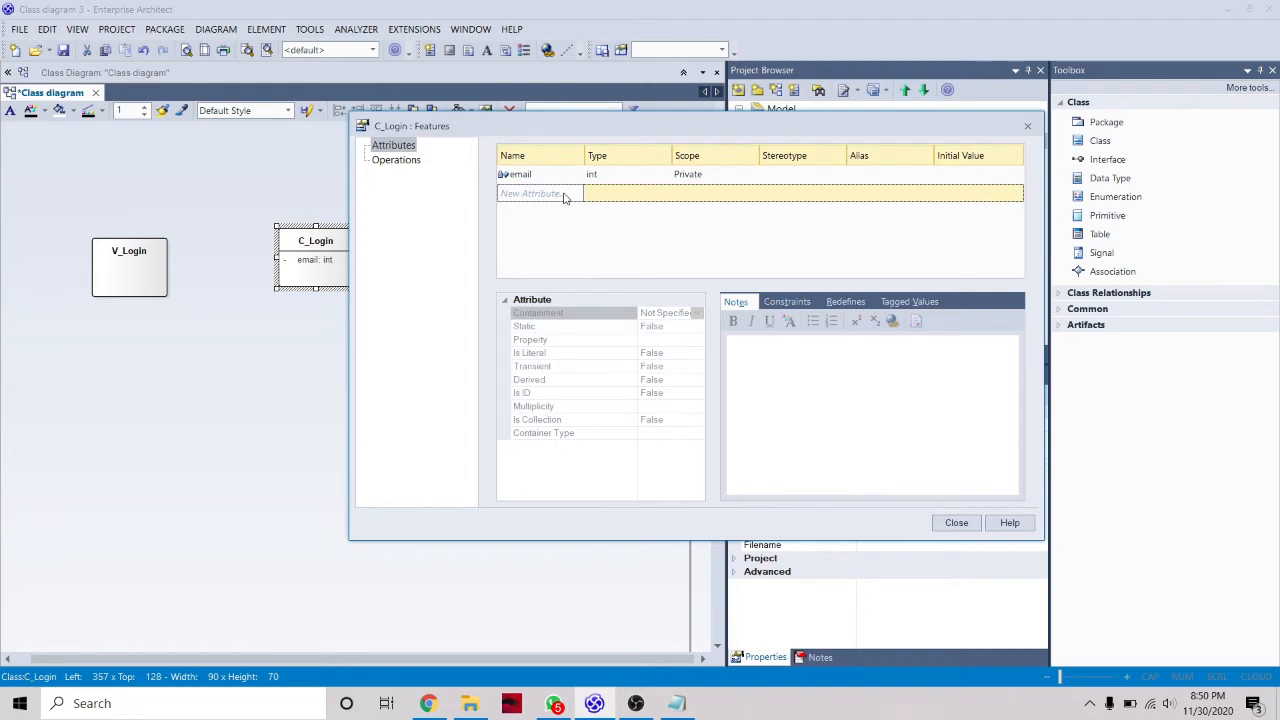
type("password")
key("Return")
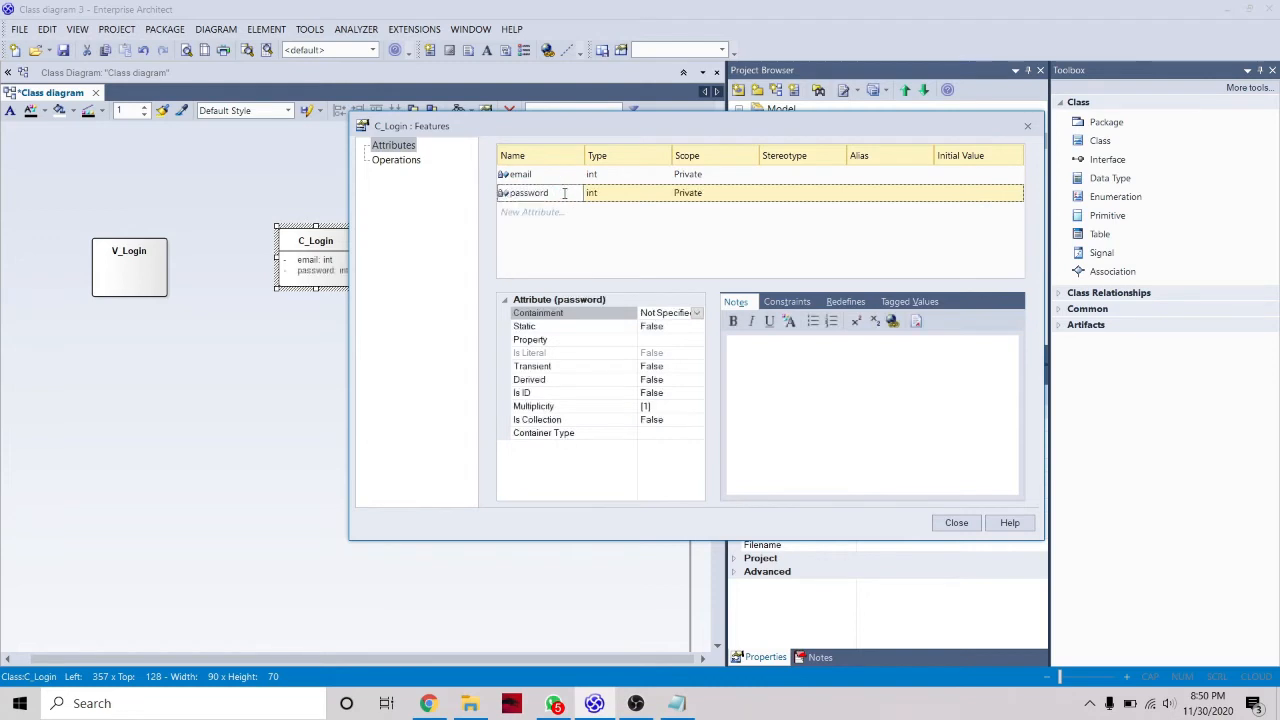
- Set the type of C_Login's email and password attributes to String
left_click(648, 176)
left_click(663, 175)
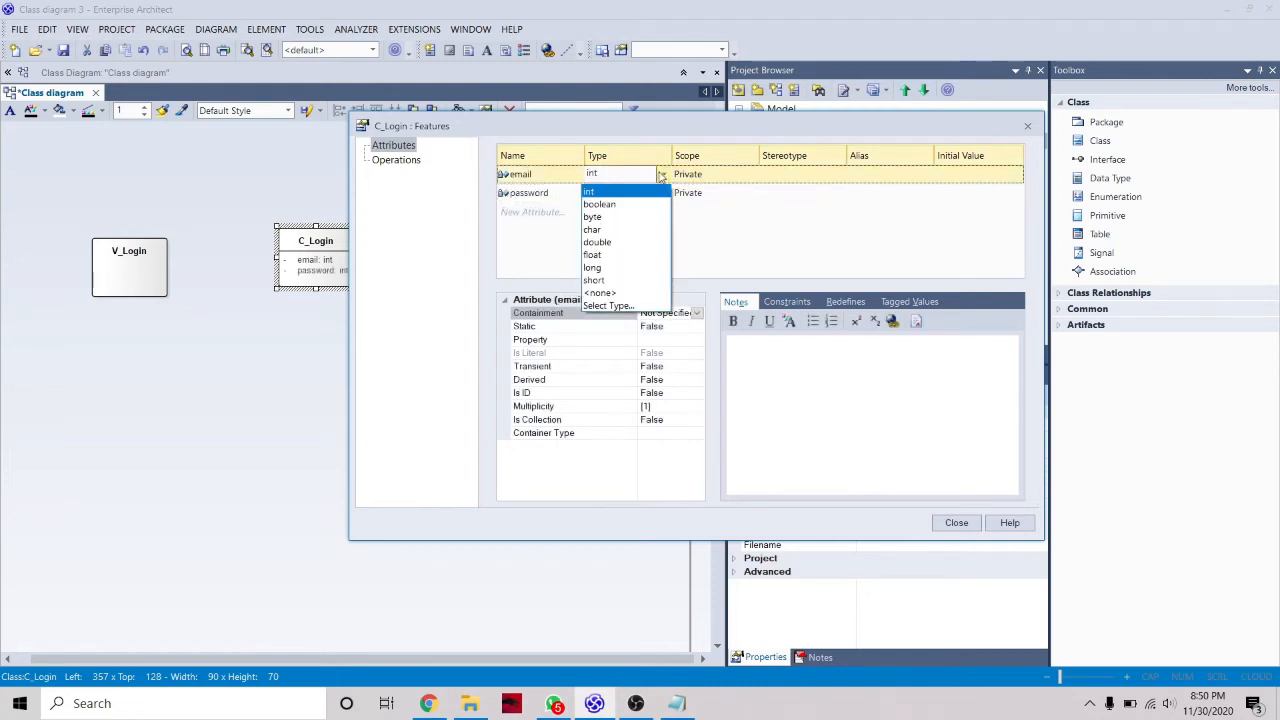
left_click(632, 175)
type("String")
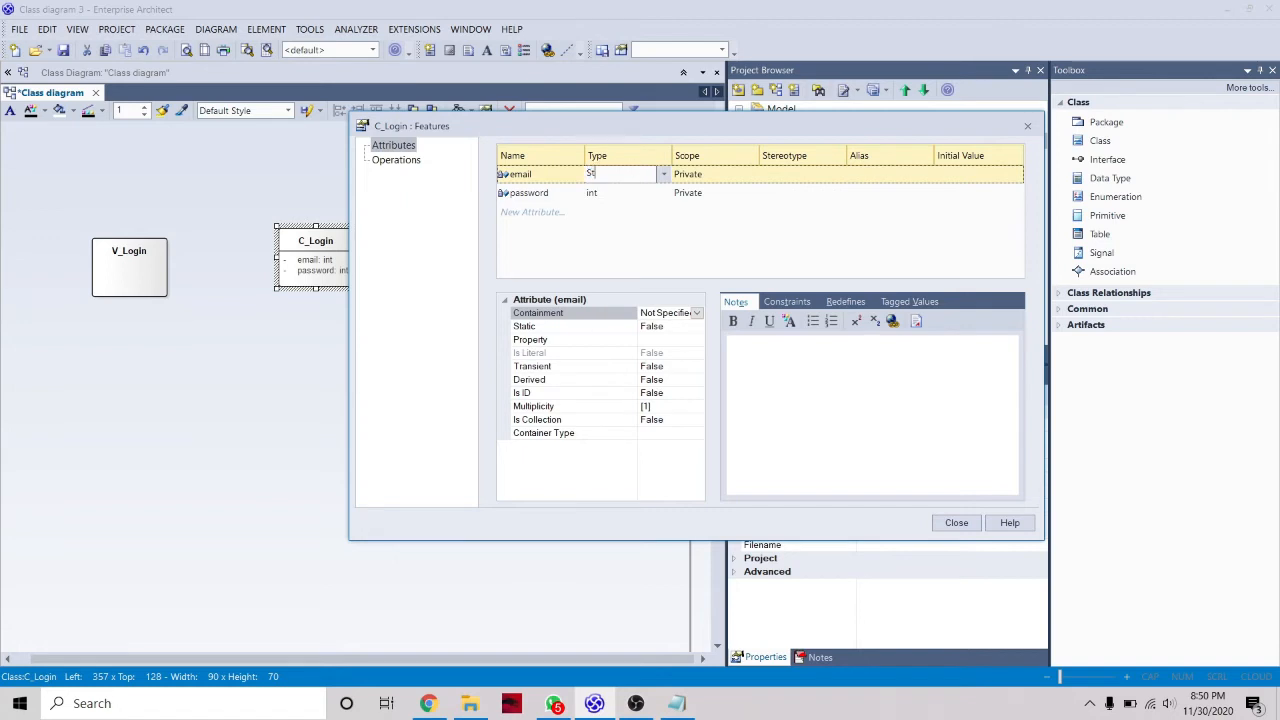
left_click(620, 192)
type("S")
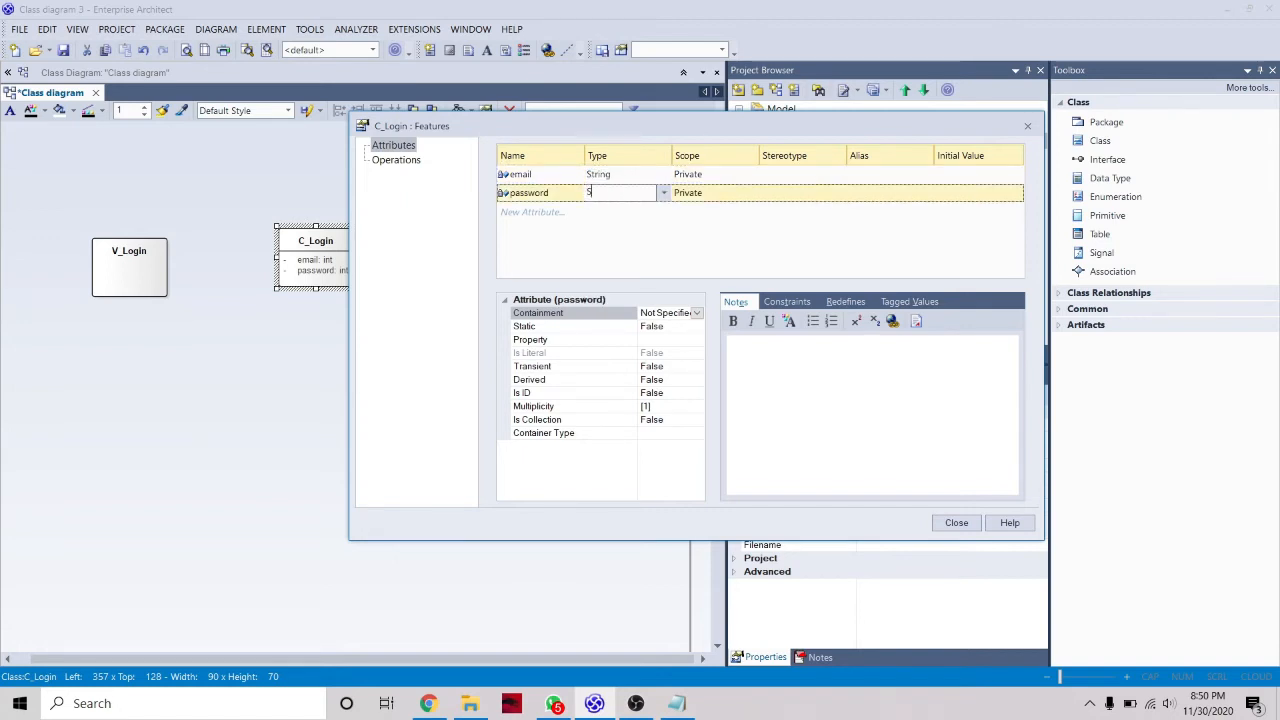
type("tring")
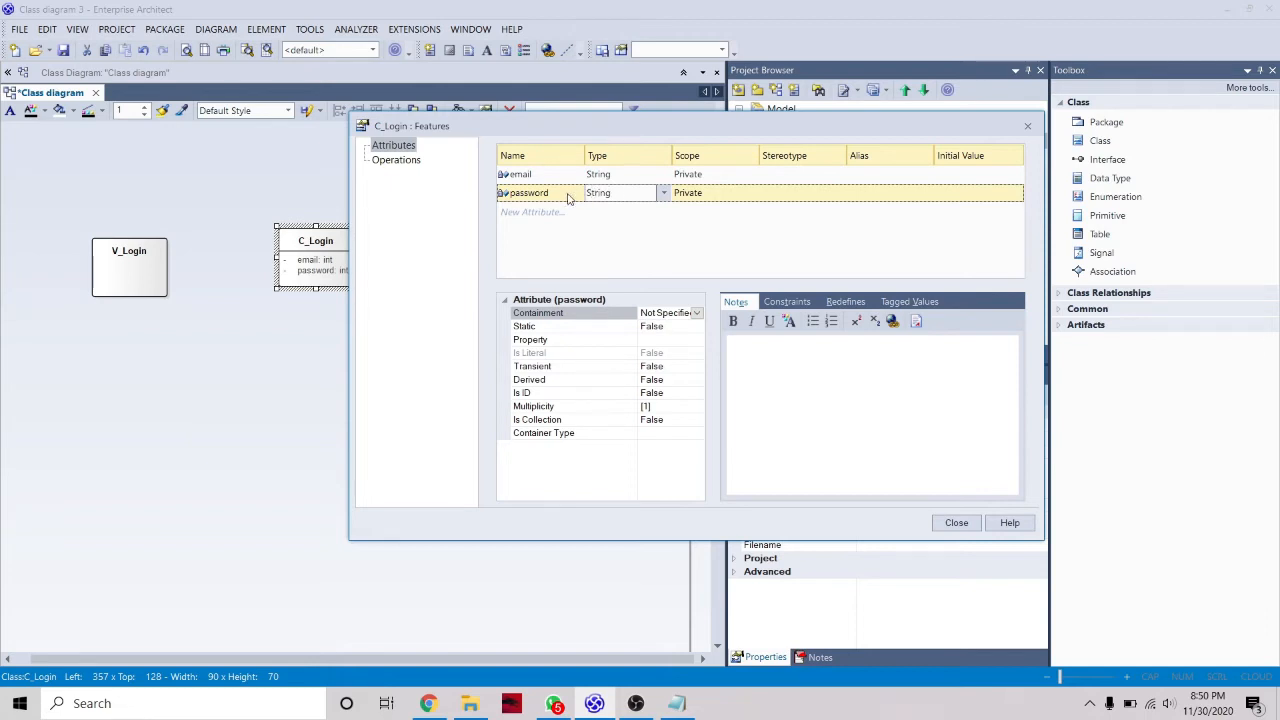
- Switch to C_Login's operations, move the dialog clear of the class, and add an operation named cekDataNull
left_click(396, 160)
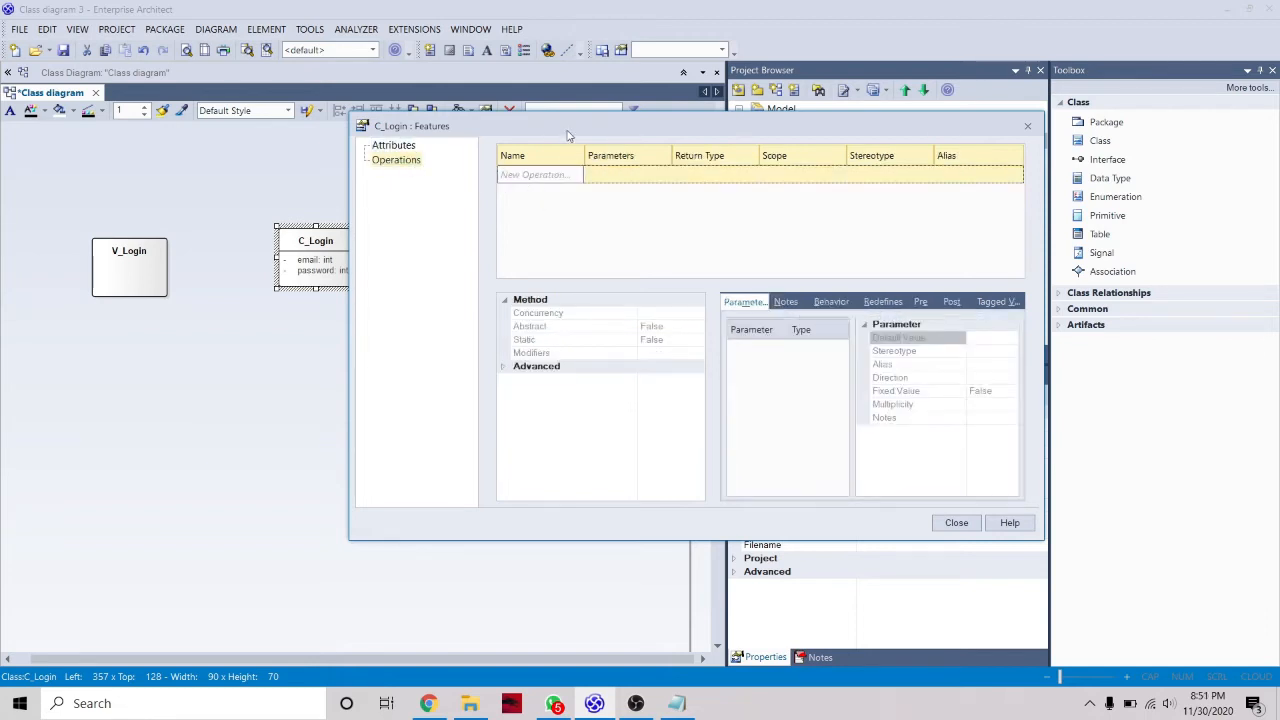
left_click_drag(568, 133, 753, 114)
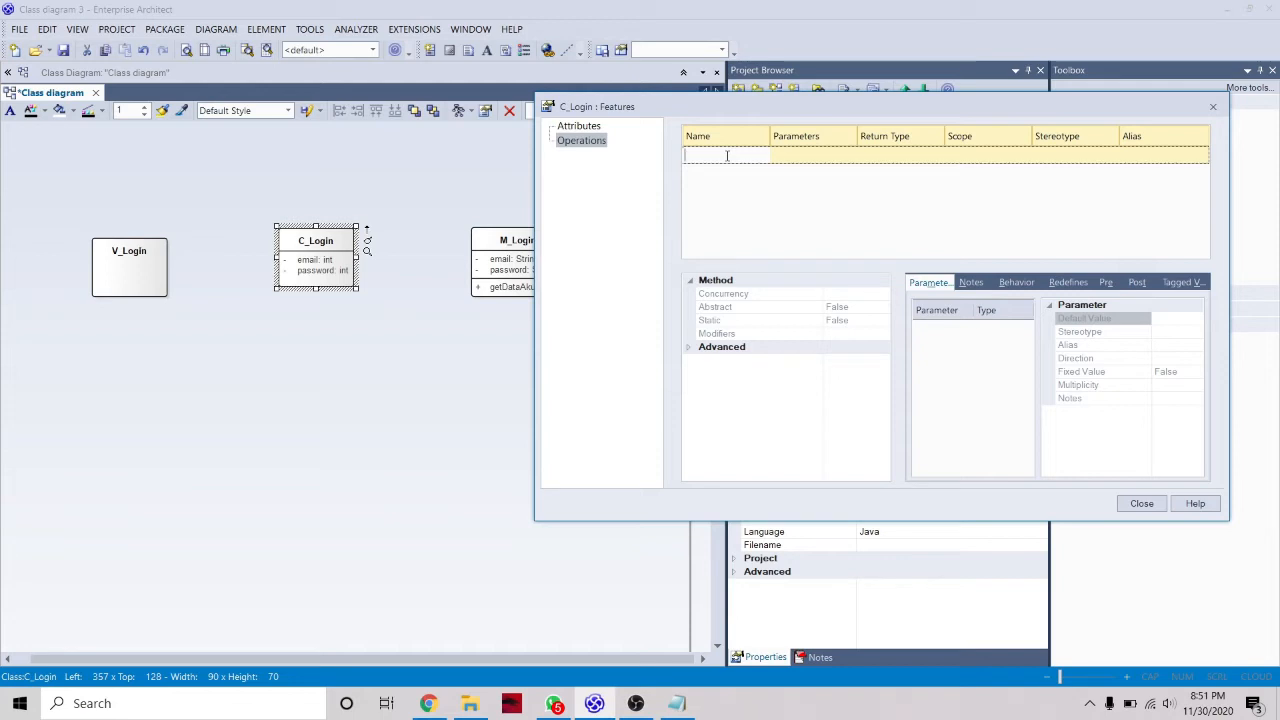
type("cek")
type("N")
type("Data")
type("Null")
key("Return")
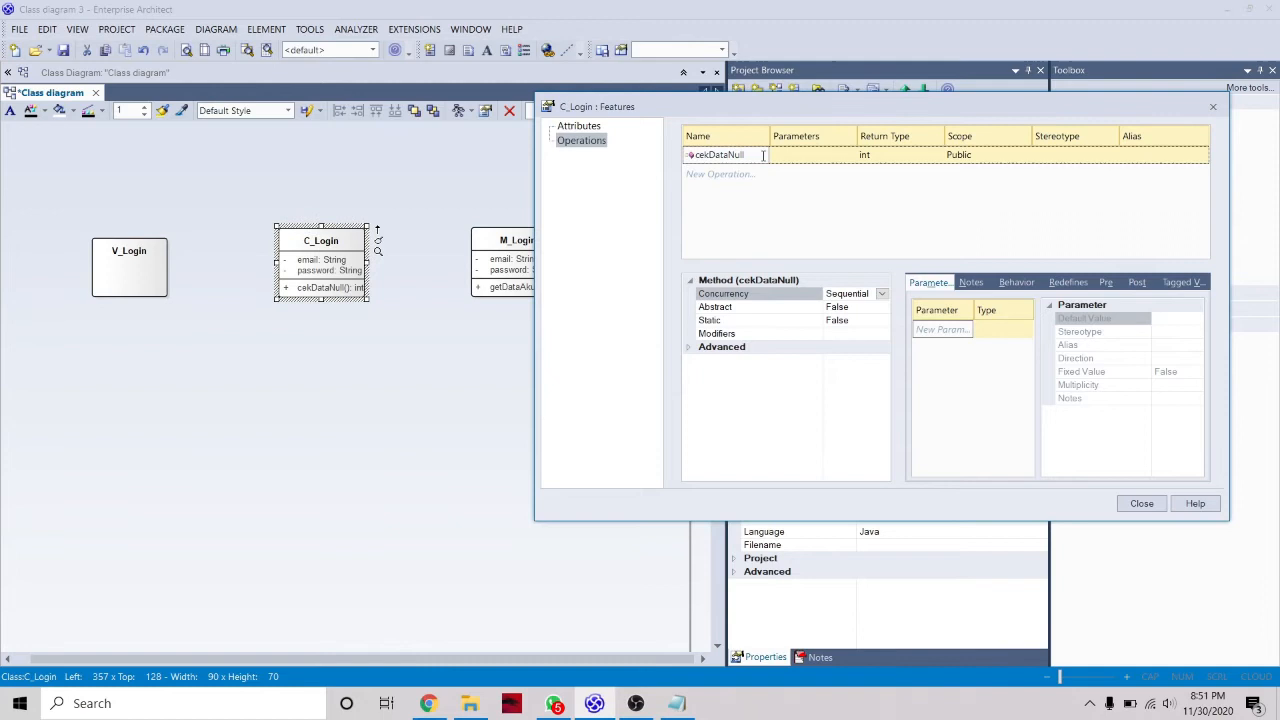
- Add two more operations to C_Login, named cekDataValid and setForm
left_click(895, 160)
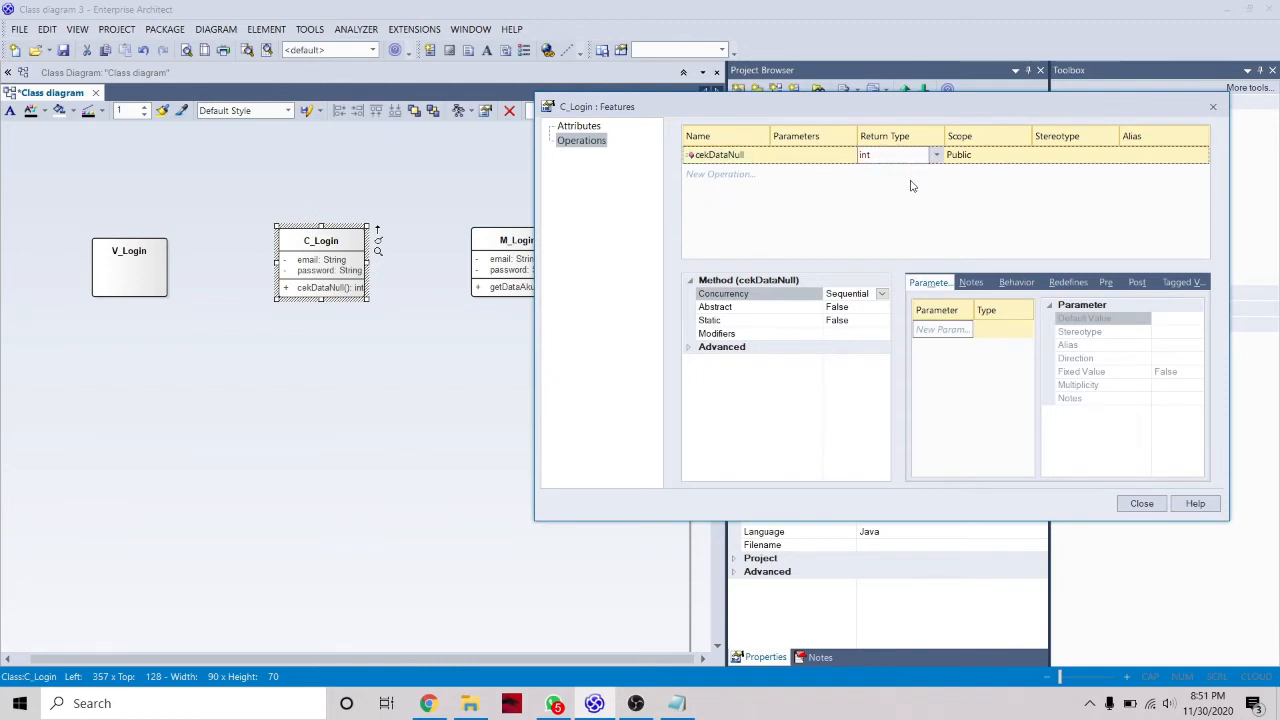
left_click(735, 174)
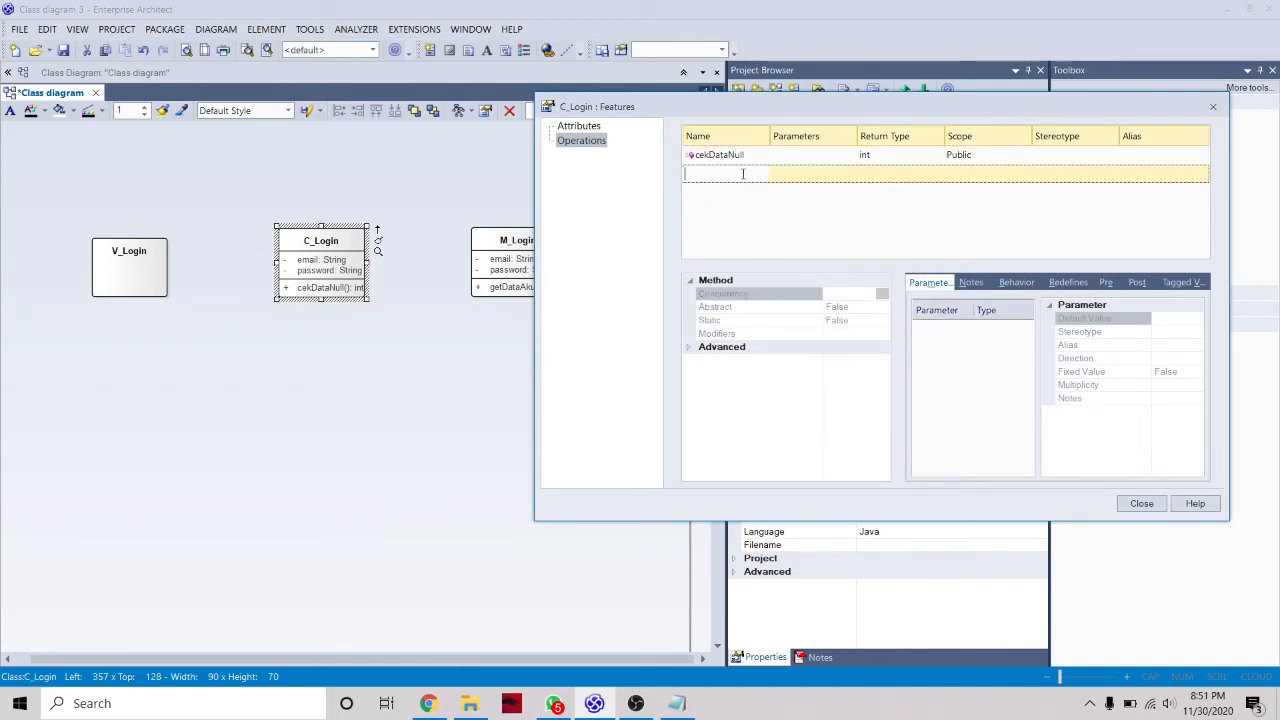
type("cekDataValid")
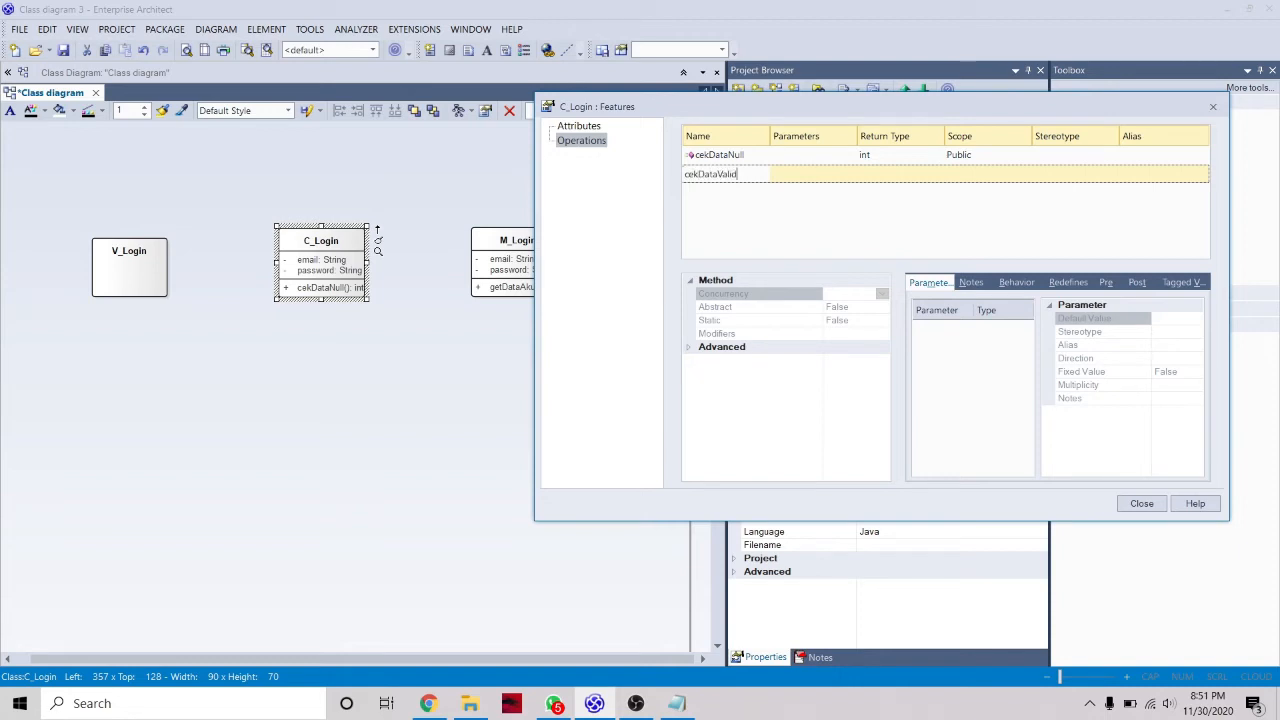
key("Return")
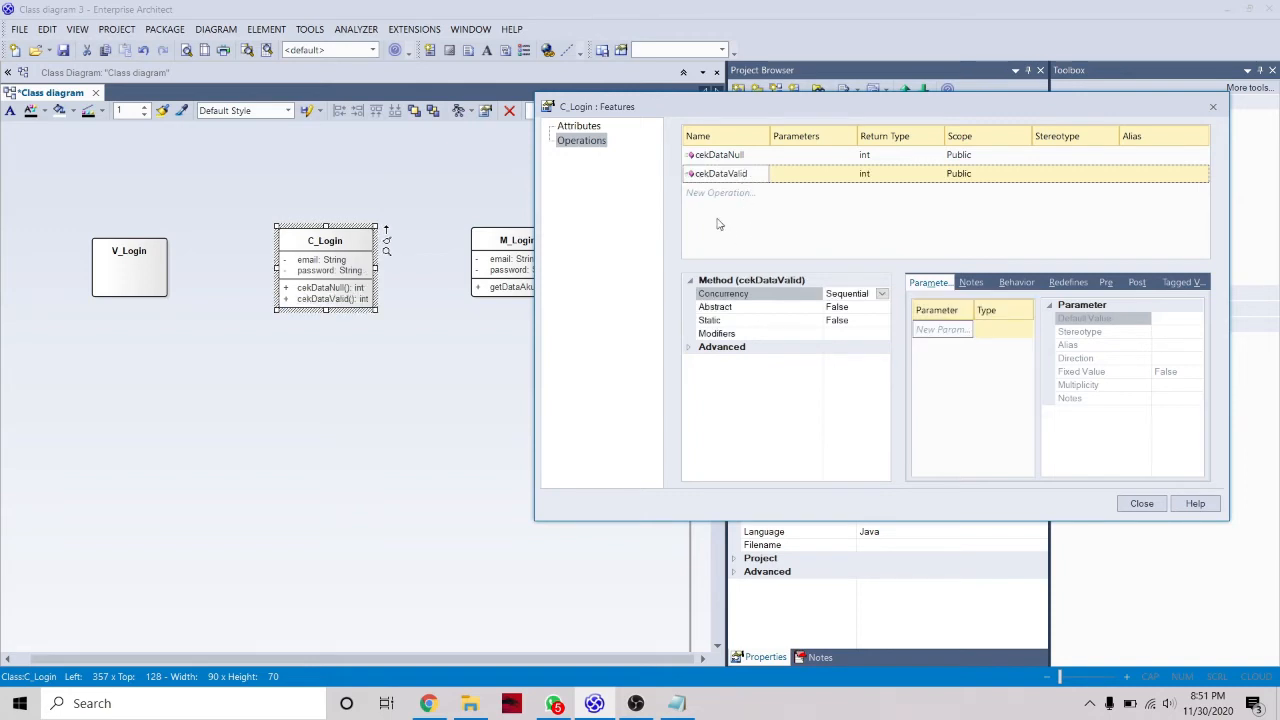
left_click(729, 194)
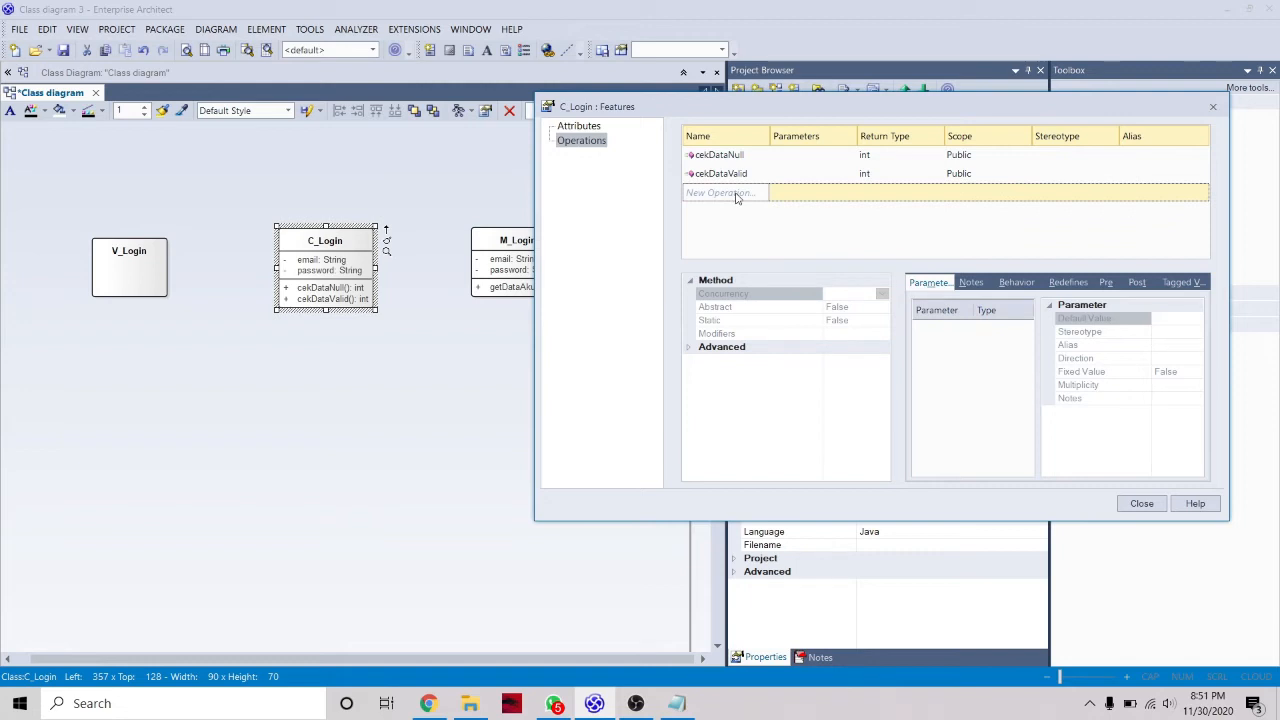
left_click(736, 196)
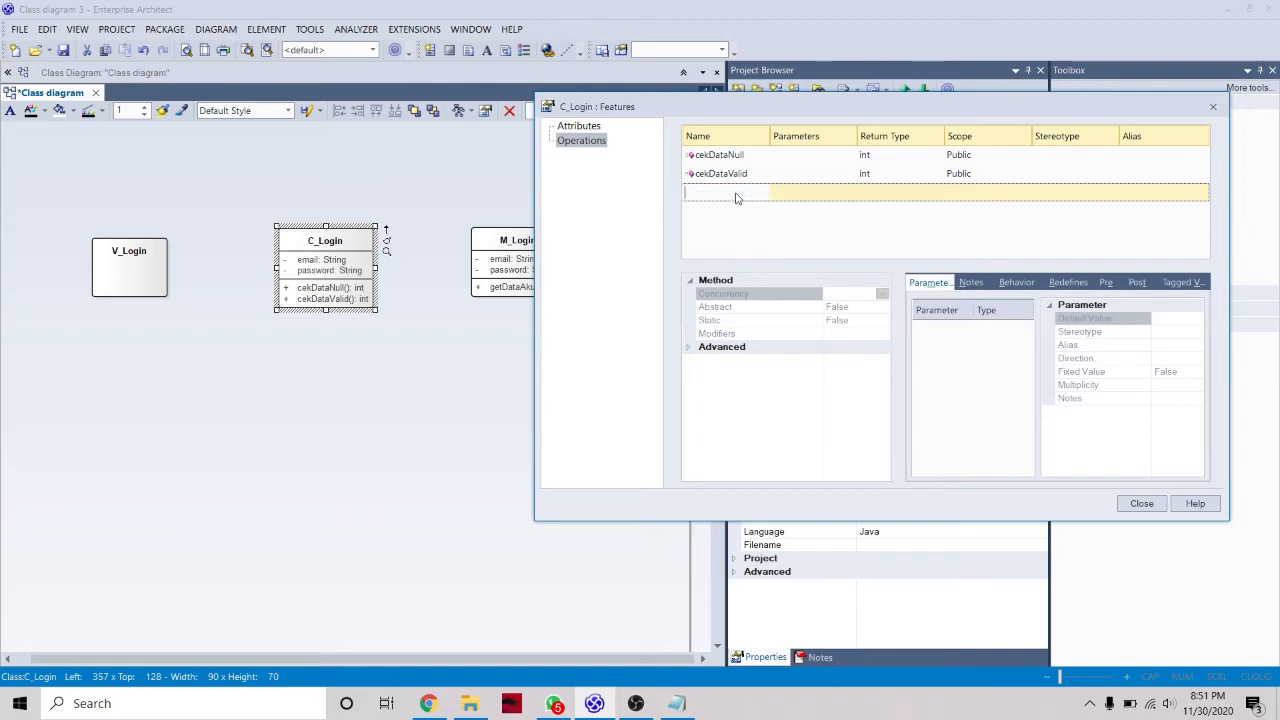
type("setForm")
key("Return")
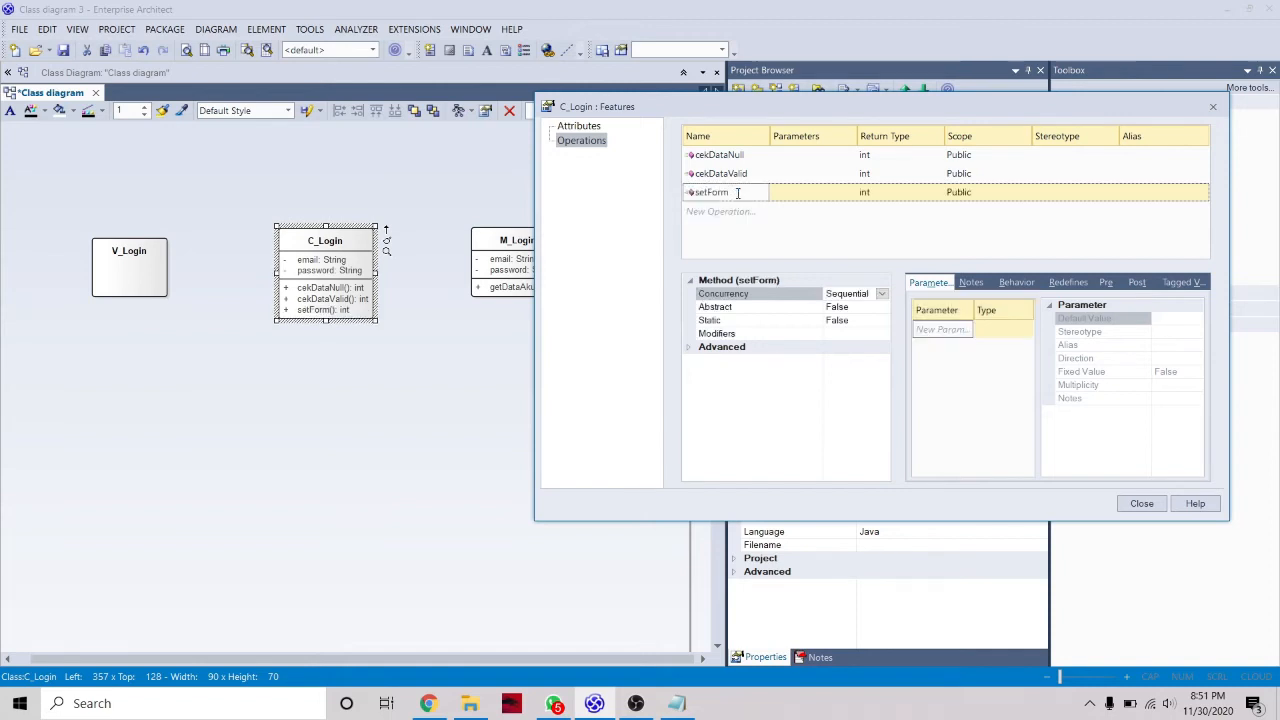
- Set the return type of cekDataNull to <none>
left_click(866, 155)
left_click(936, 155)
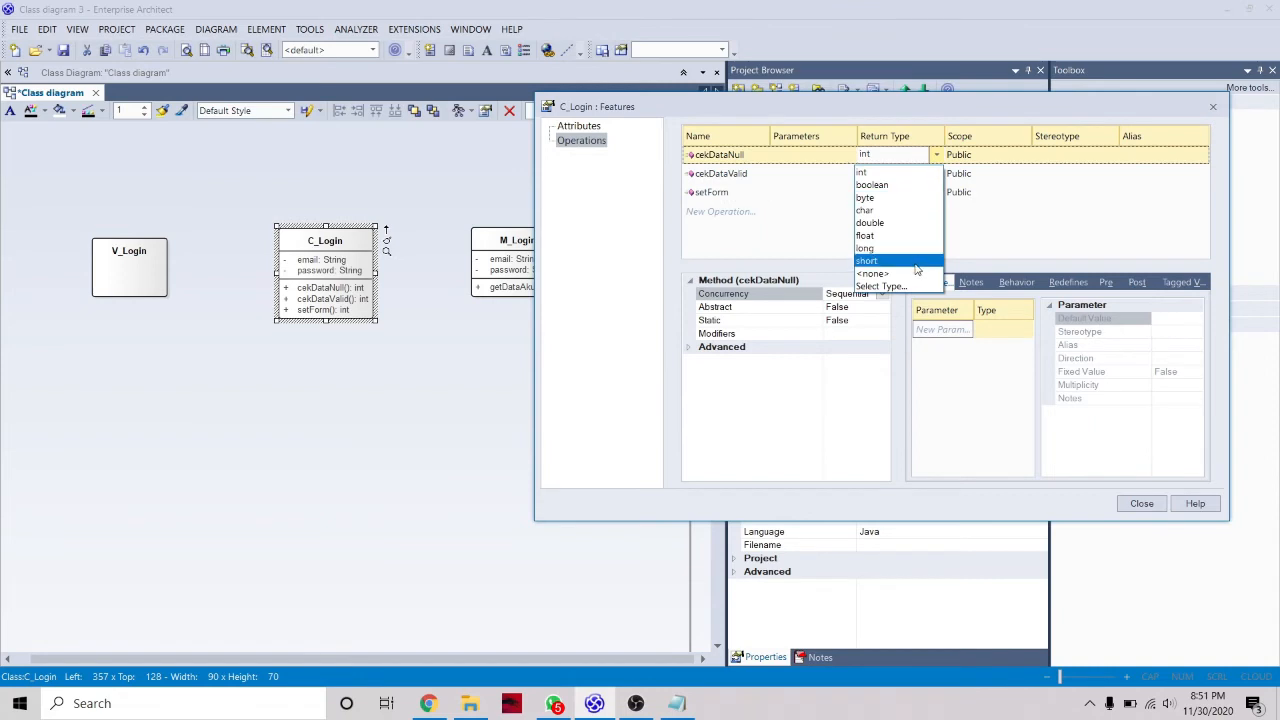
left_click(918, 273)
left_click(892, 174)
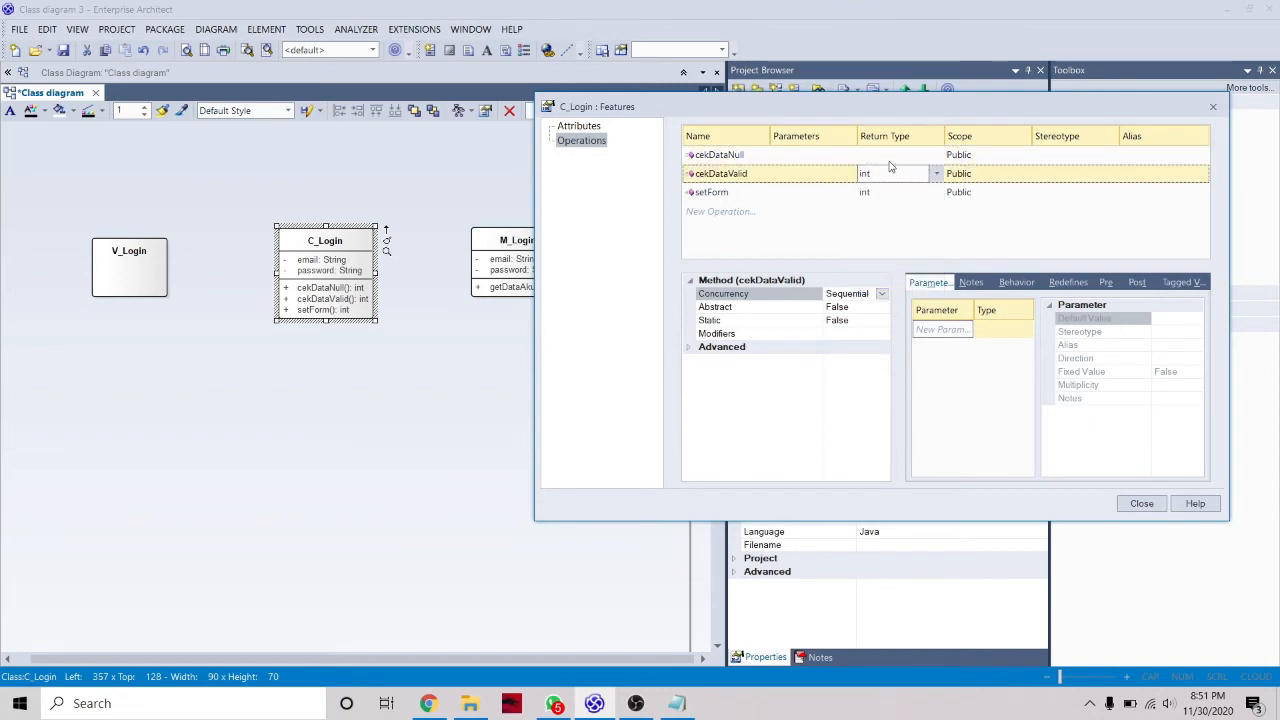
- Set the return type of both cekDataNull and cekDataValid to boolean
left_click(889, 158)
left_click(936, 156)
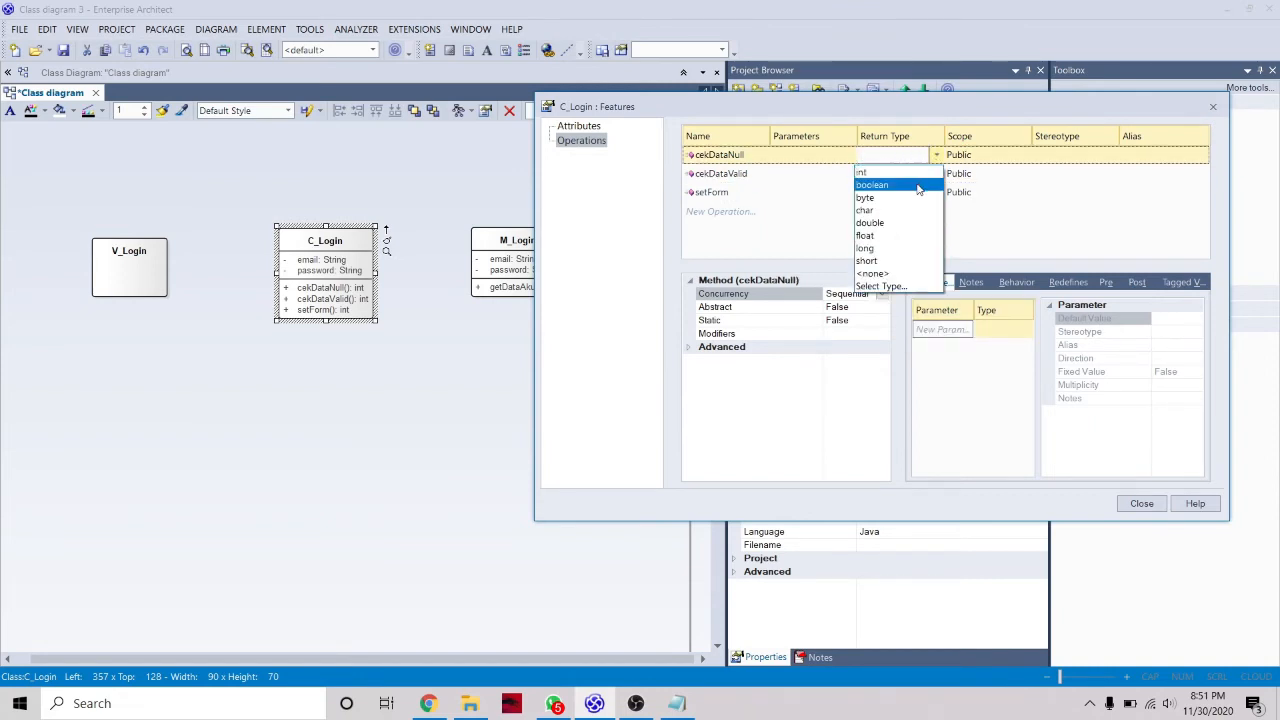
left_click(918, 188)
left_click(914, 178)
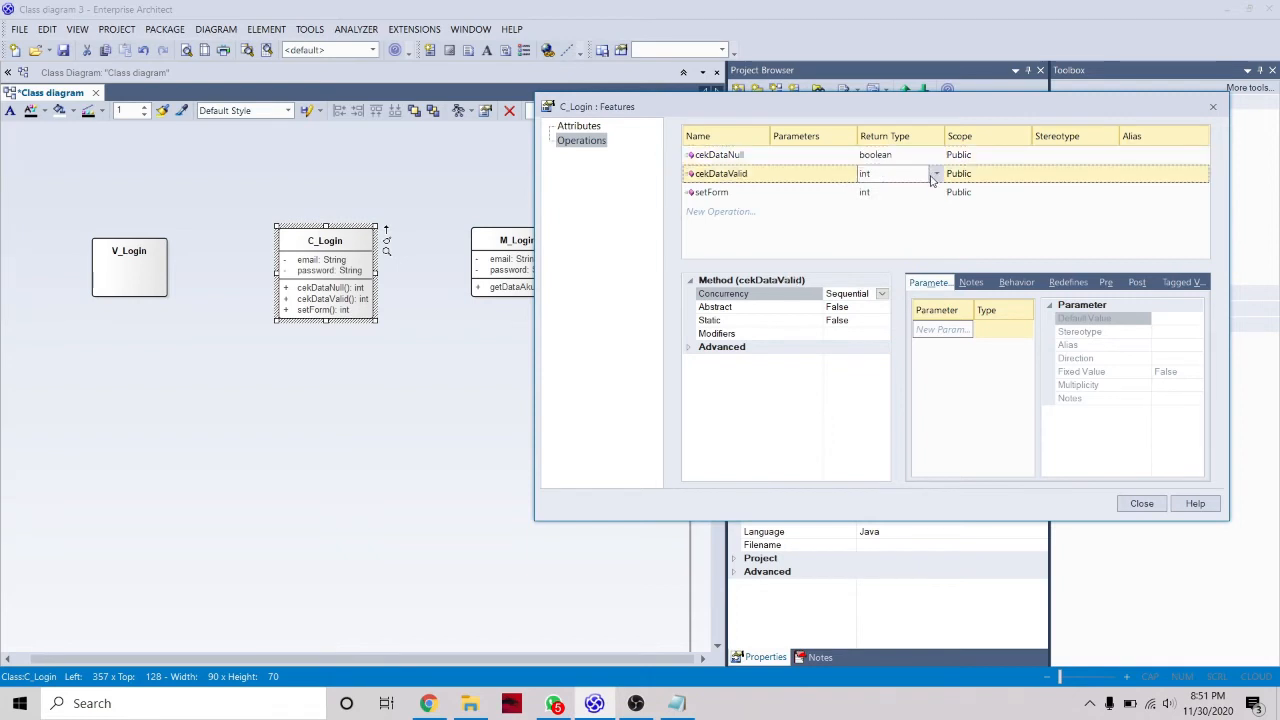
left_click(936, 175)
left_click(870, 203)
- Set the return type of setForm to <none> and close C_Login's features dialog
left_click(914, 192)
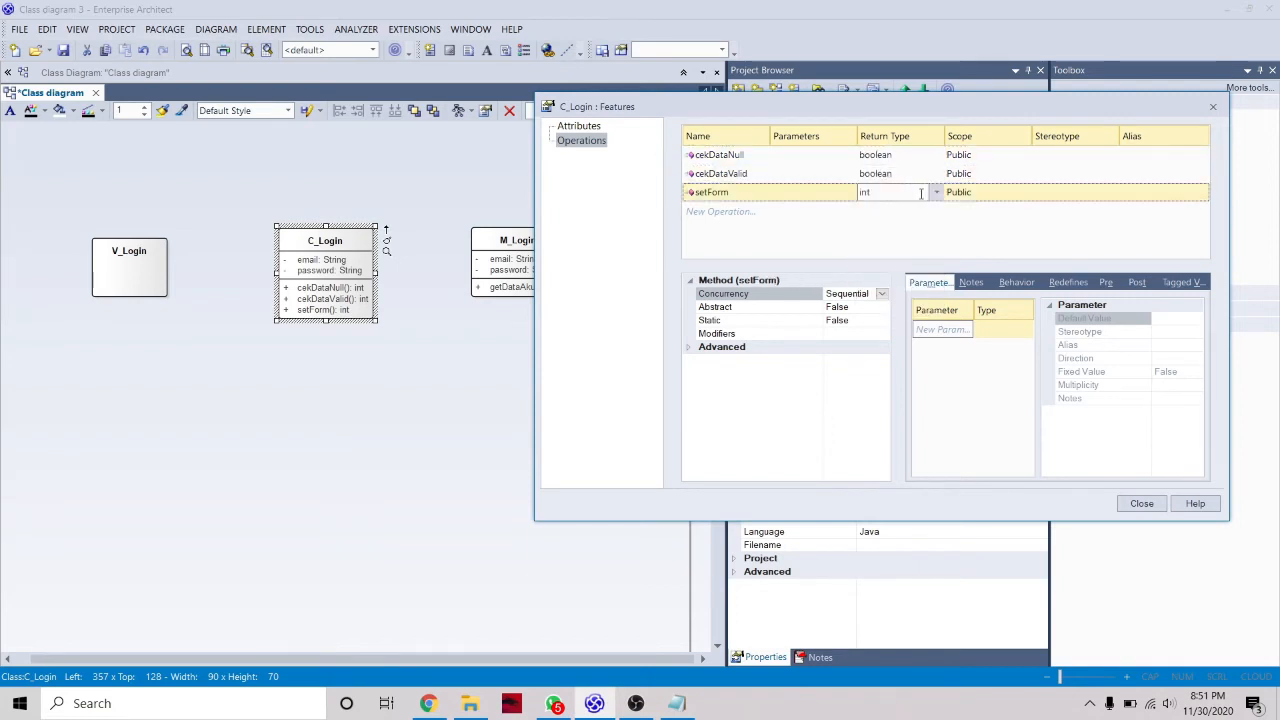
left_click(936, 193)
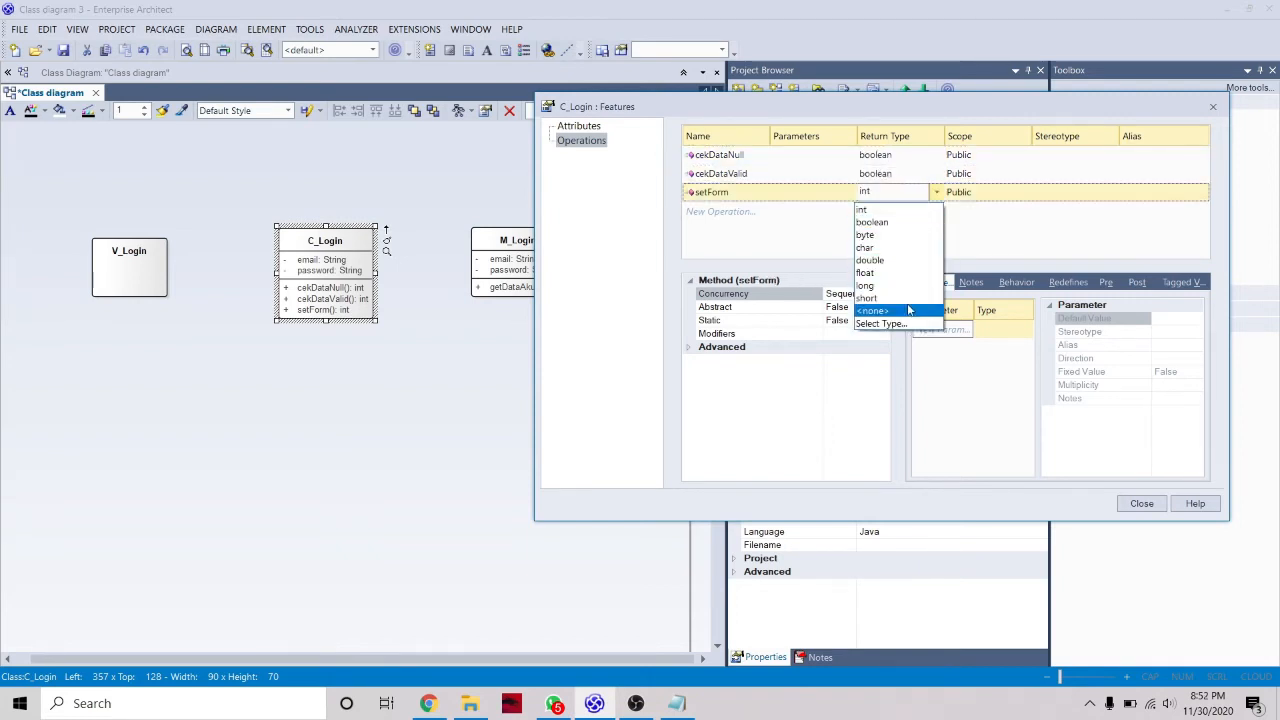
left_click(914, 309)
left_click(1150, 503)
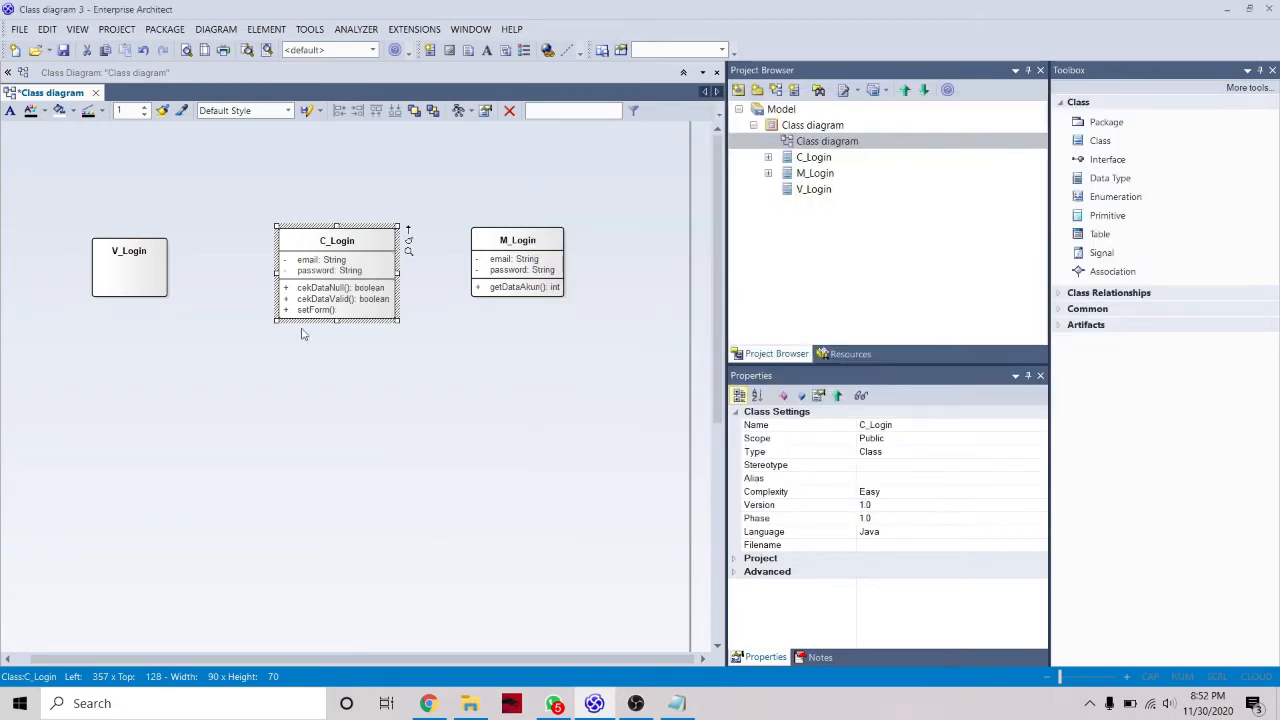
- Move C_Login, M_Login and V_Login upward so their tops line up in one row on the diagram
left_click(334, 366)
left_click(323, 282)
left_click_drag(354, 246, 347, 222)
left_click(490, 250)
left_click_drag(490, 250, 487, 227)
left_click(423, 349)
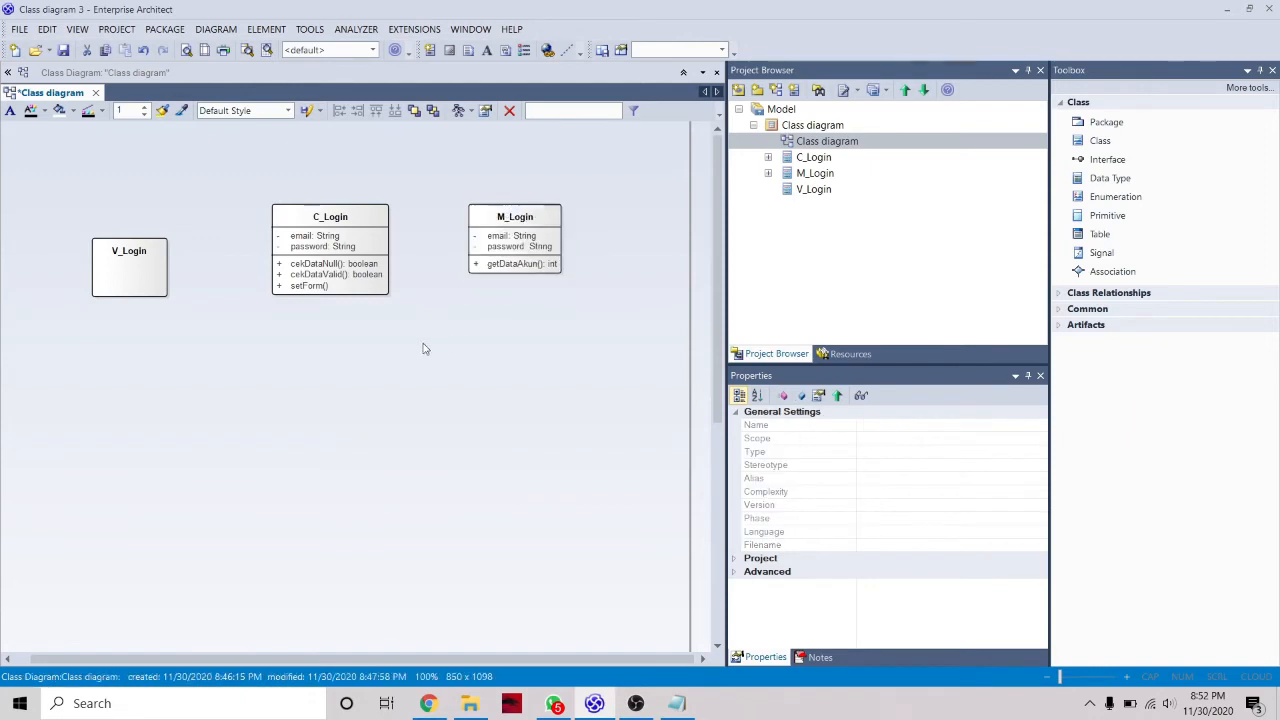
left_click_drag(117, 265, 129, 236)
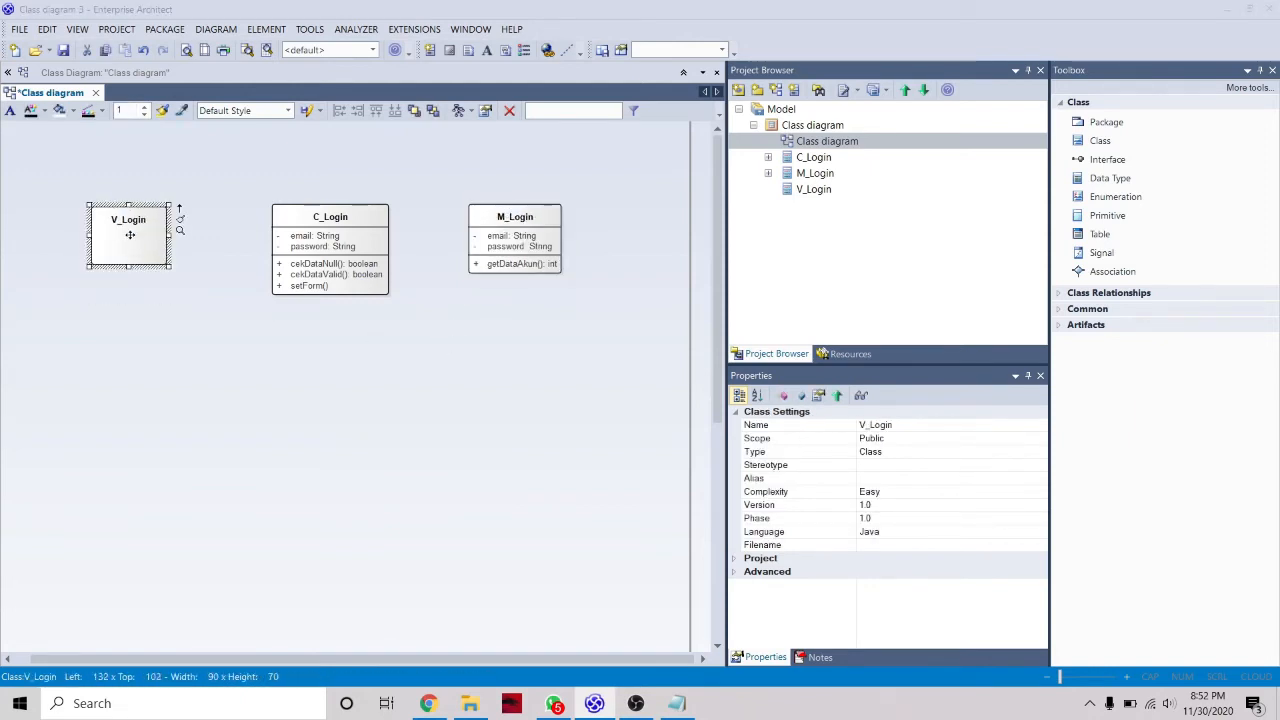
- Add an operation named btn_login to the V_Login class
double_click(129, 237)
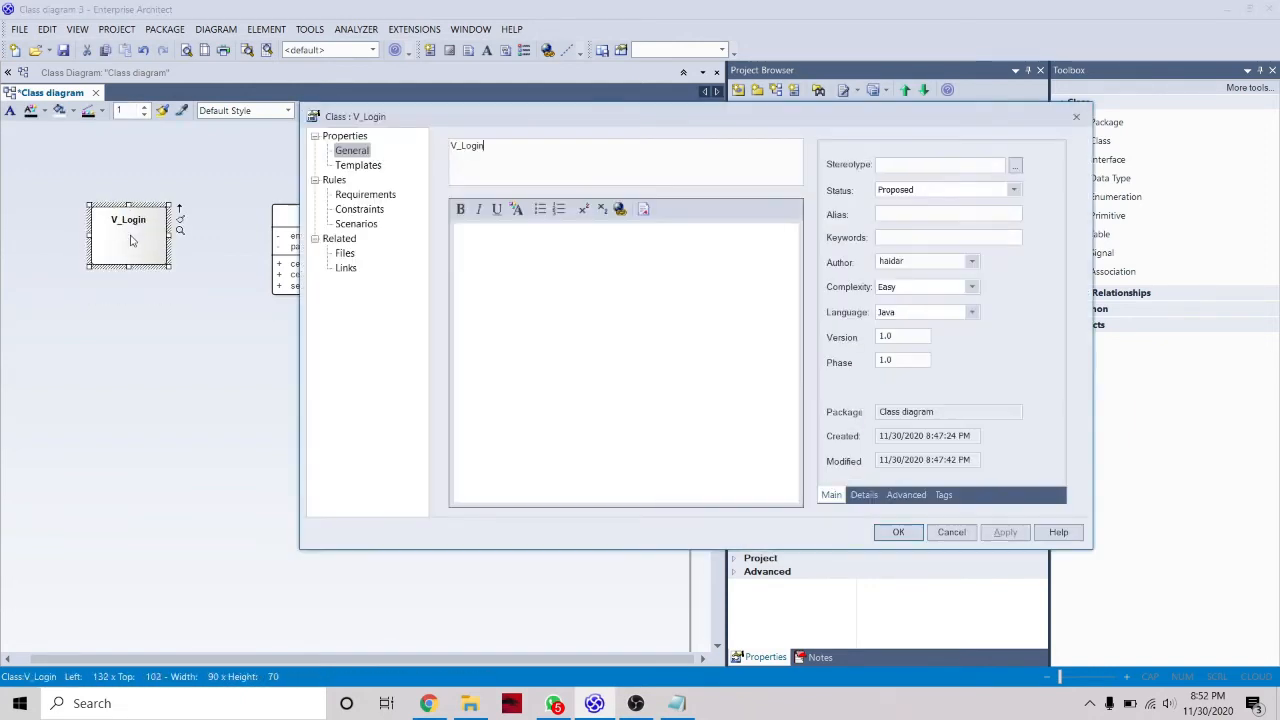
left_click(1076, 116)
right_click(150, 248)
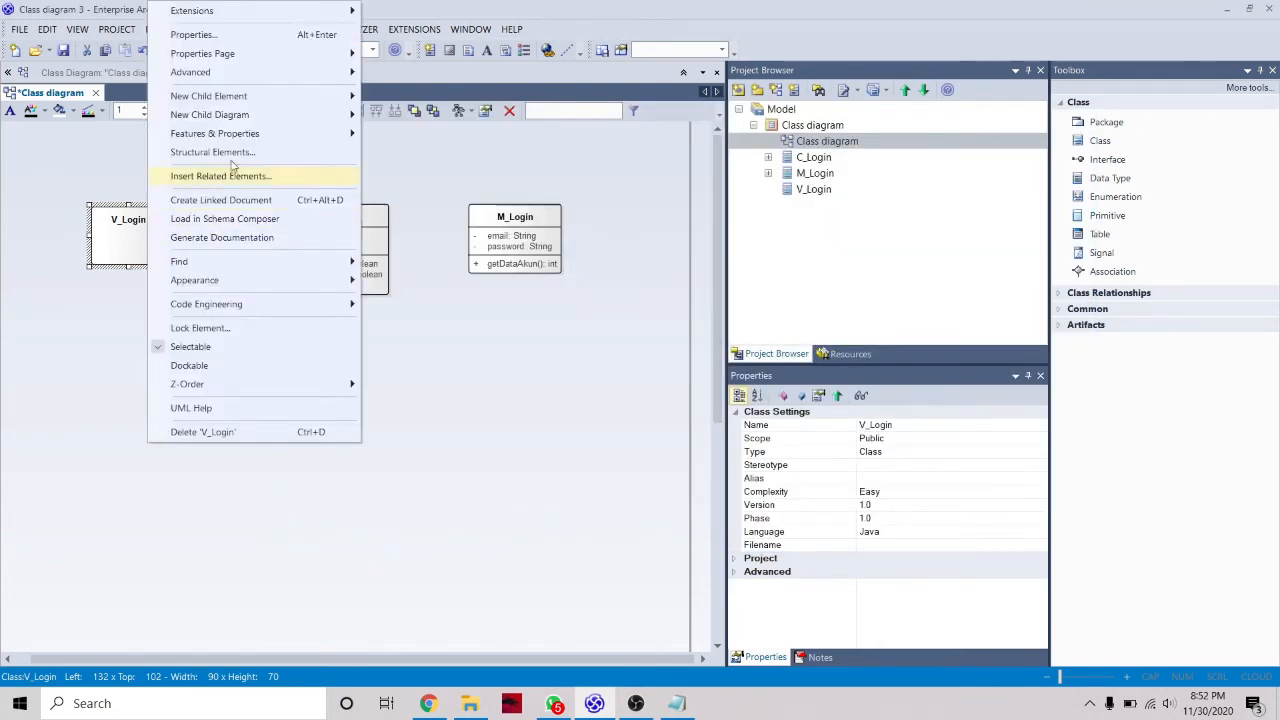
mouse_move(262, 138)
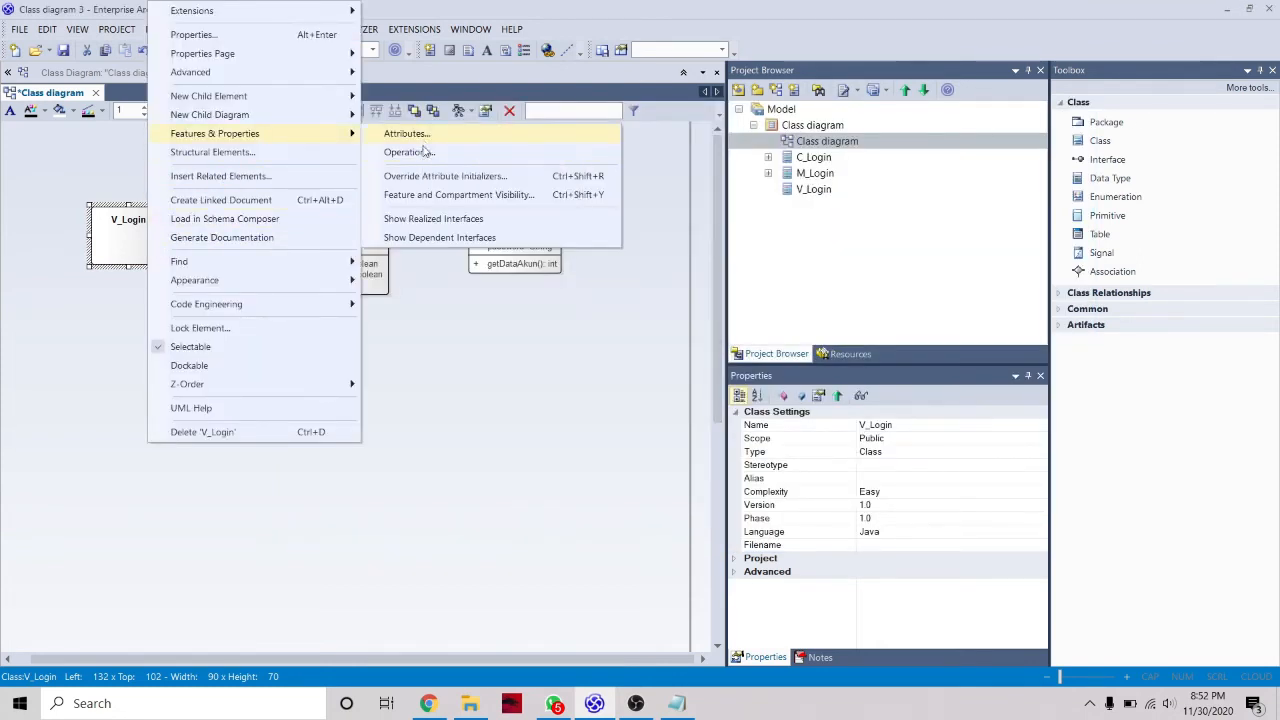
left_click(424, 140)
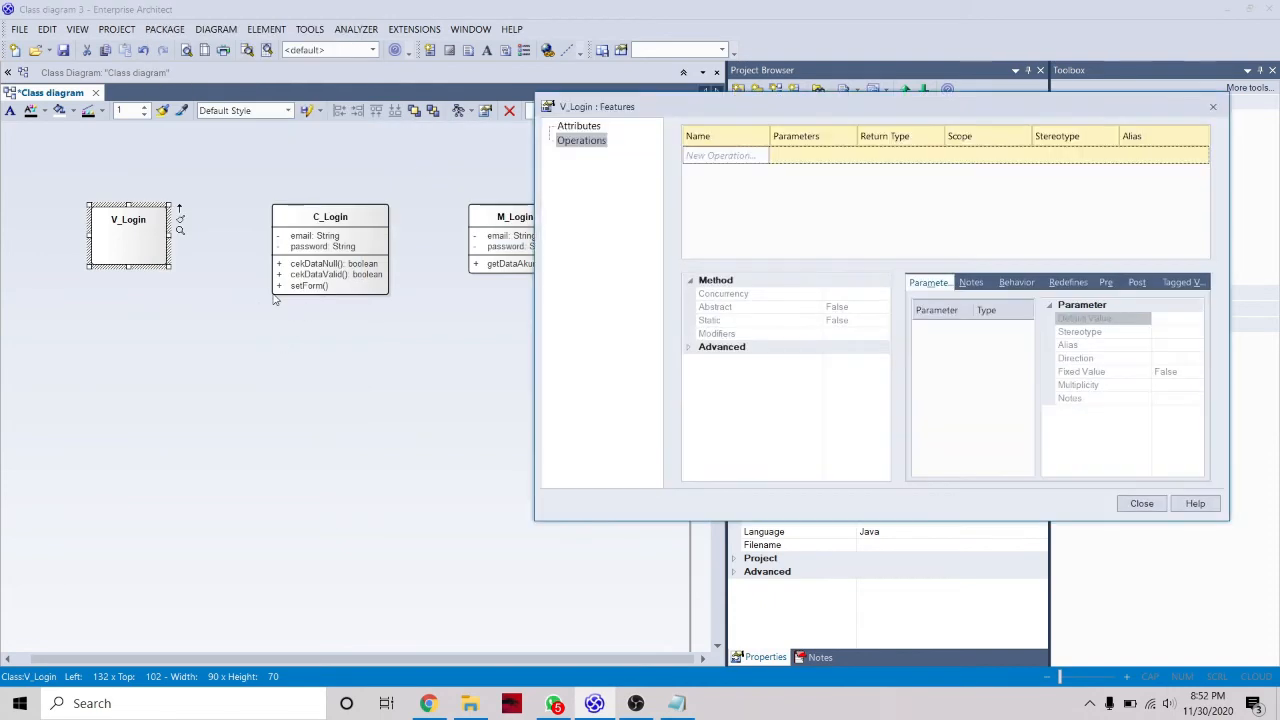
left_click(711, 160)
type("btn")
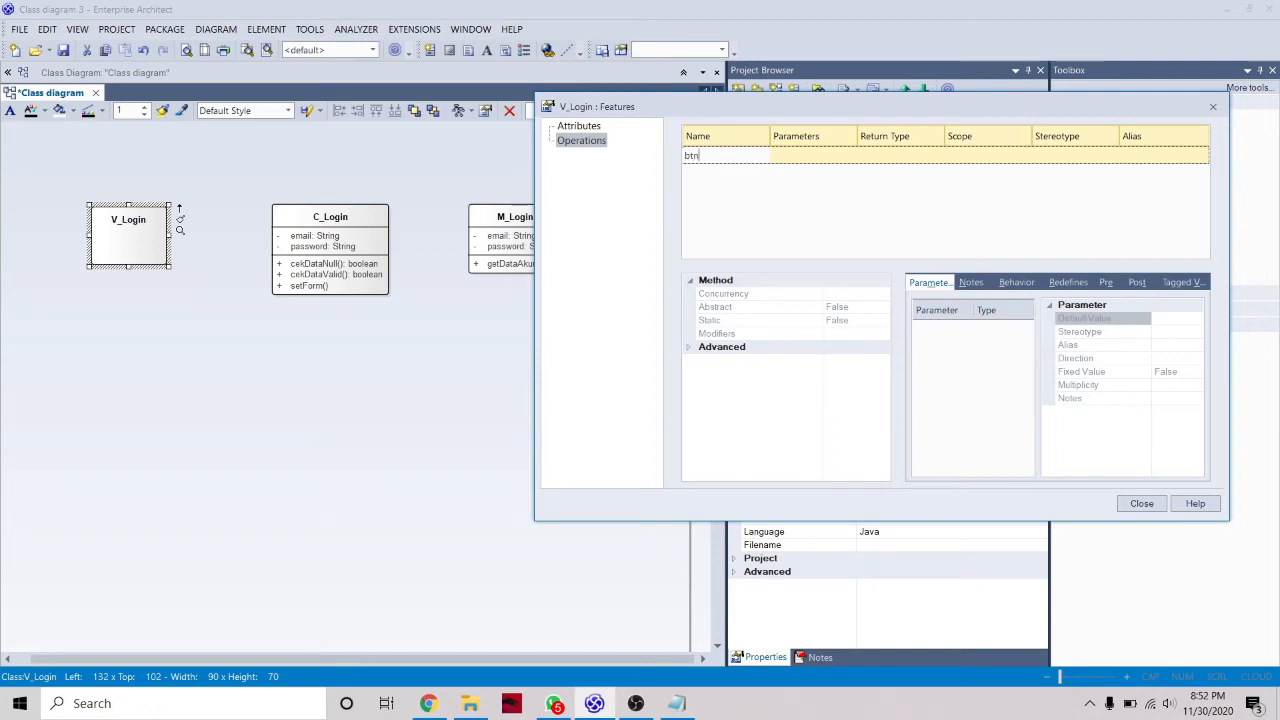
type("_login")
key("Return")
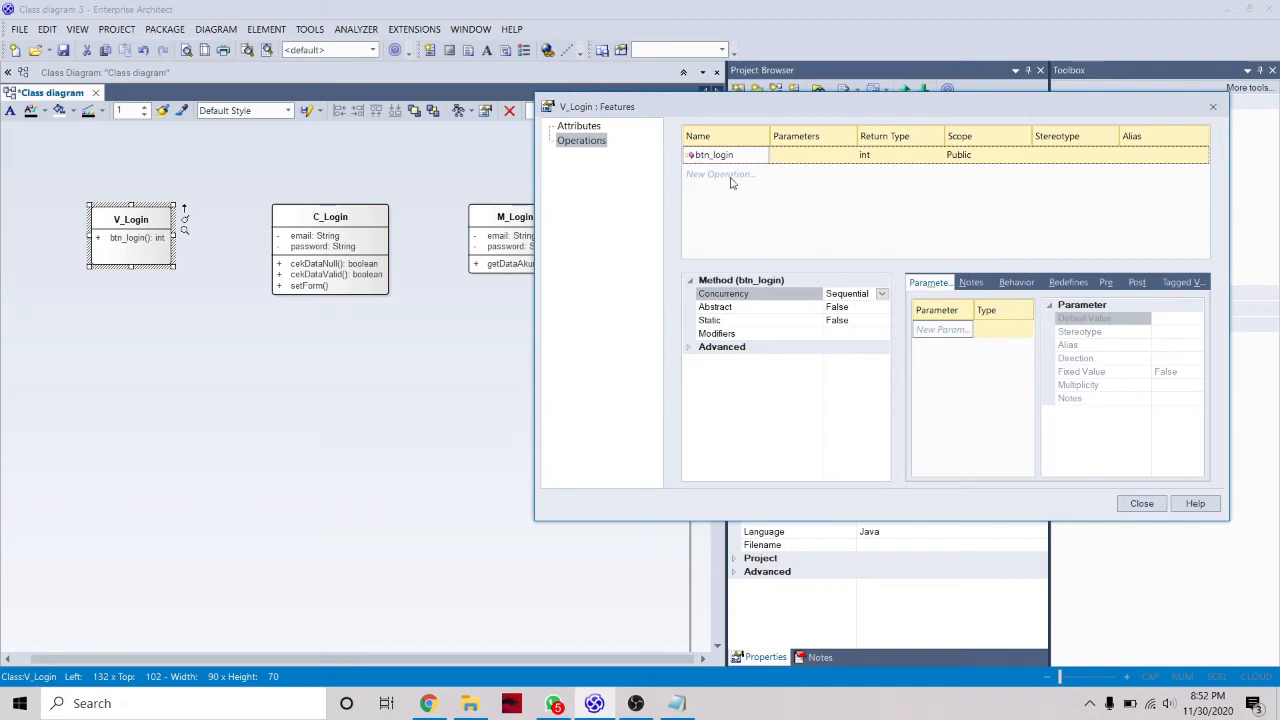
- Add two more operations to V_Login, named btn_oke and showMassage
left_click(734, 179)
left_click(730, 179)
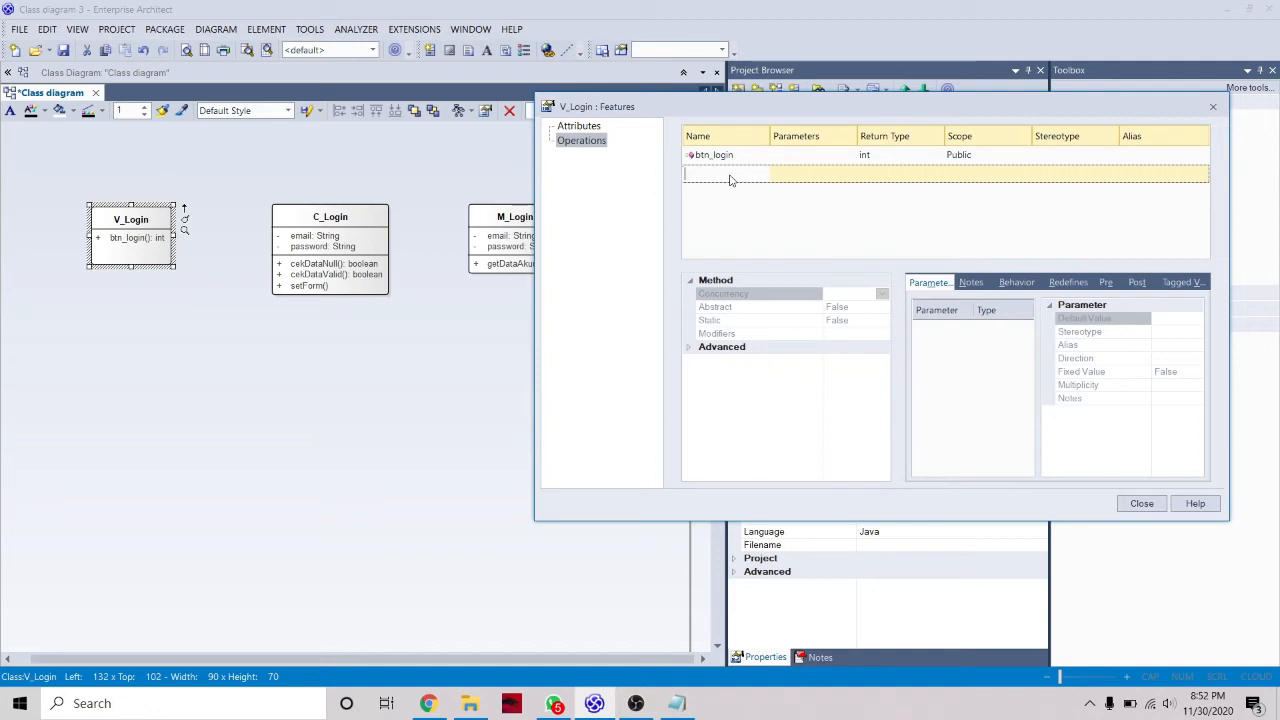
type("btn_oke")
key("Return")
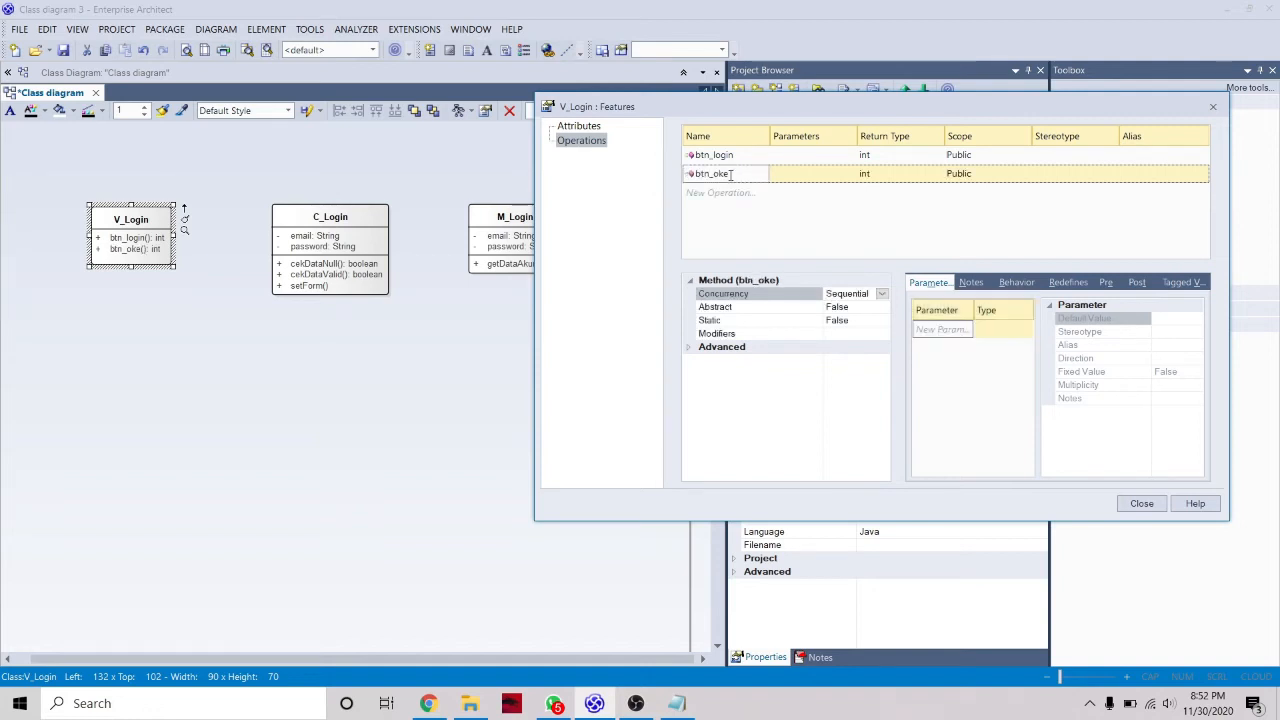
left_click(753, 194)
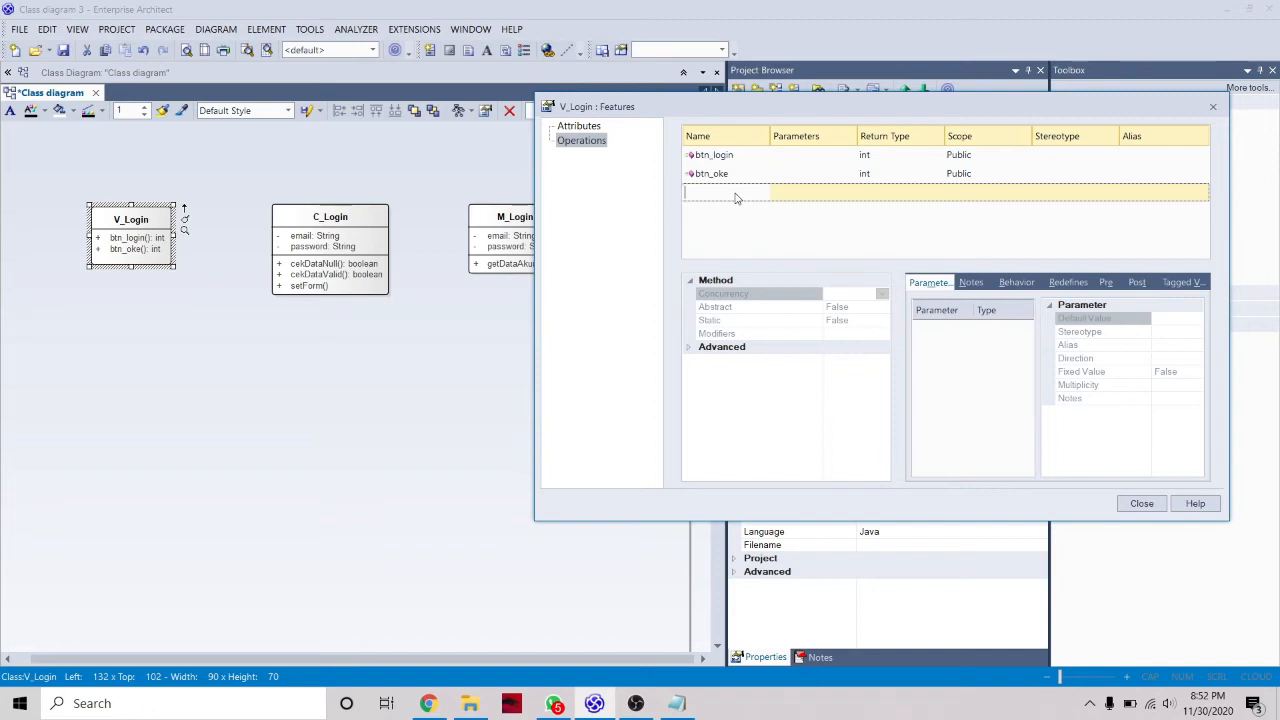
type("showMassage")
key("Return")
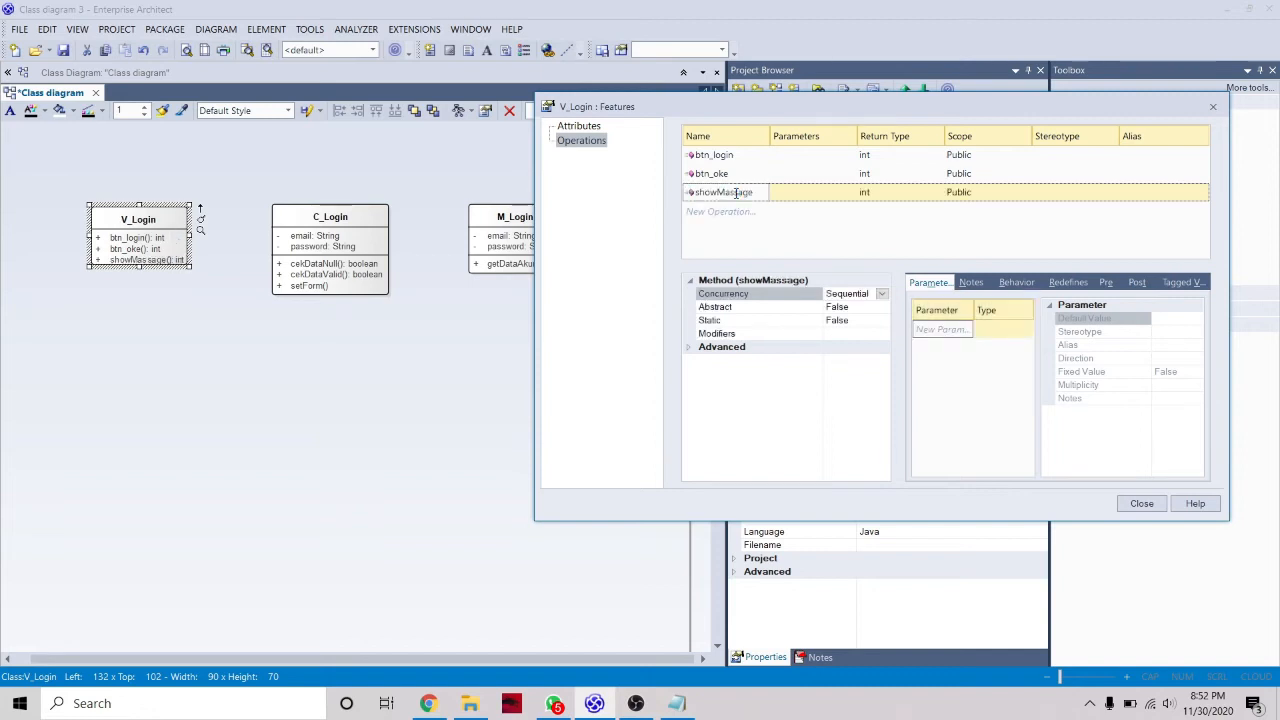
- Set the return type of showMassage to String
left_click(894, 192)
left_click(935, 192)
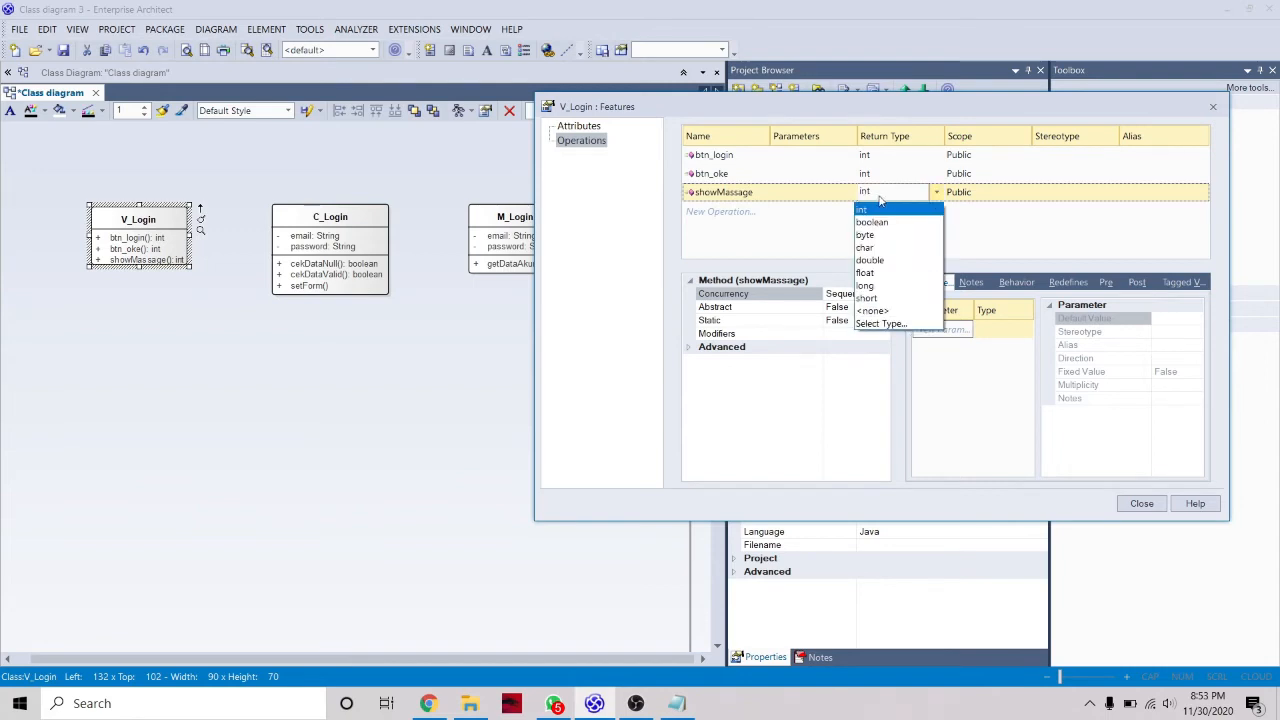
left_click(933, 198)
type("String")
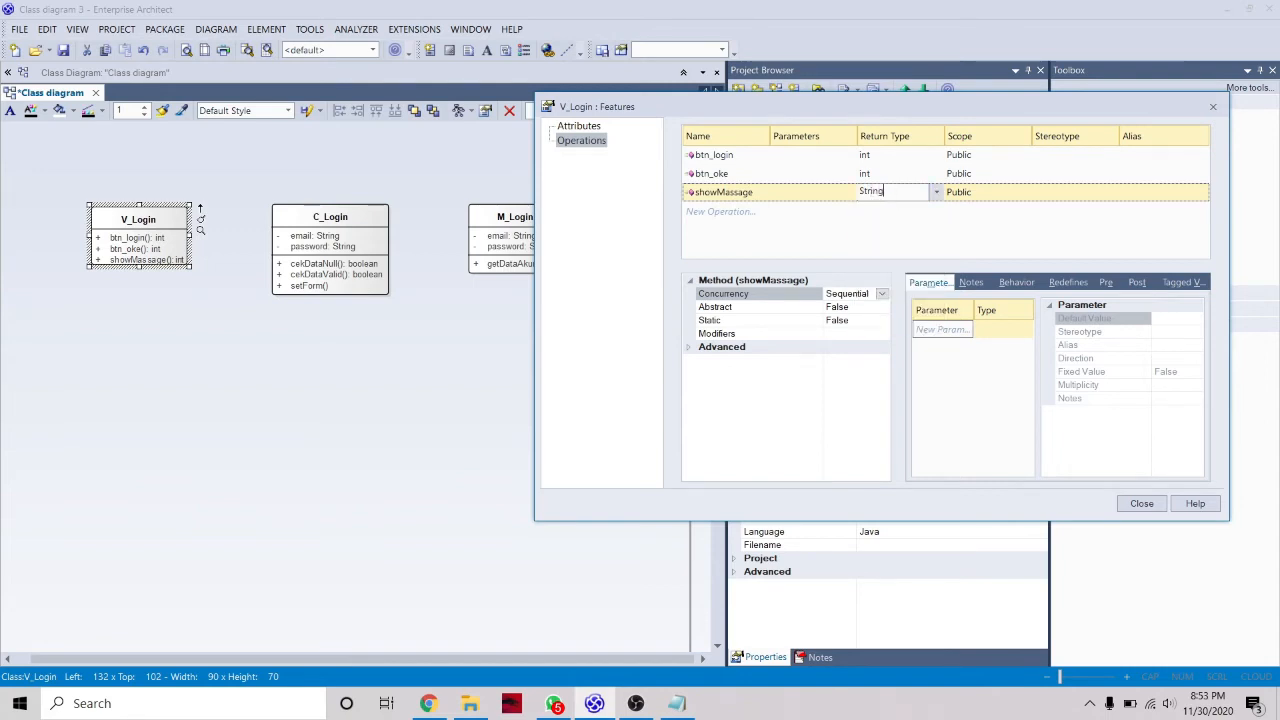
- Set the return types of btn_oke and btn_login to <none> and close V_Login's features dialog
left_click(903, 177)
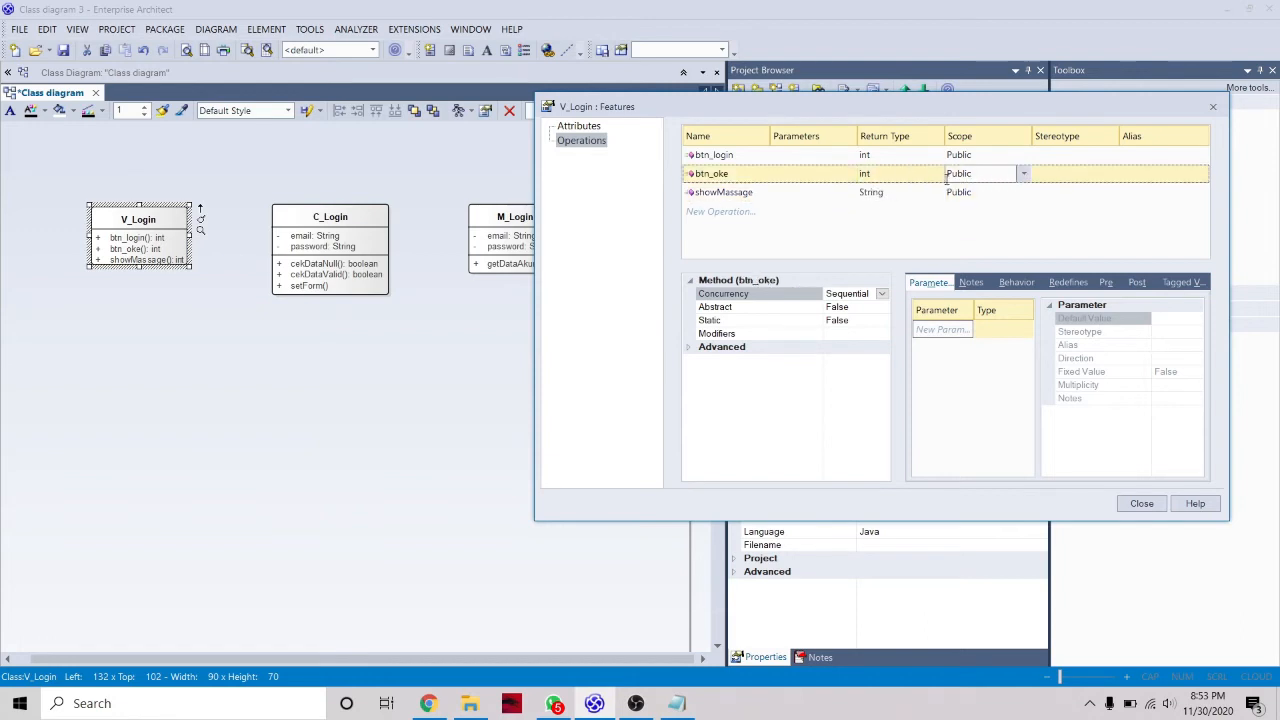
left_click(936, 173)
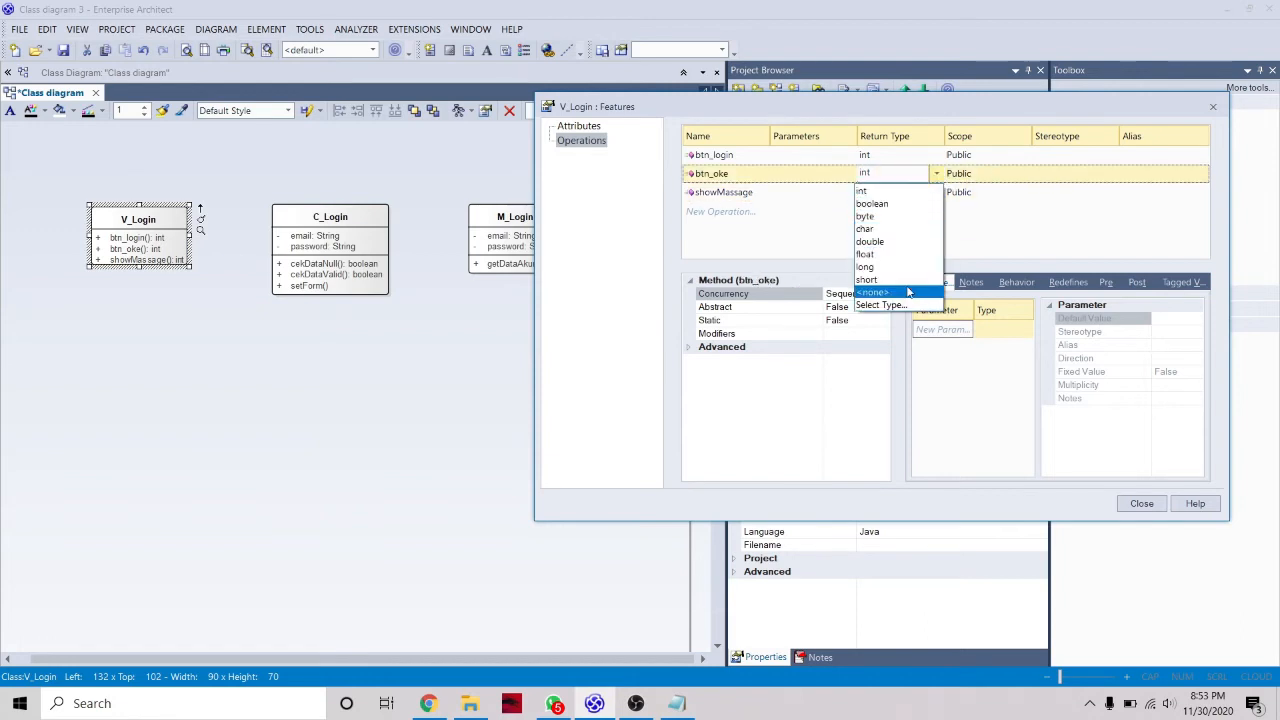
left_click(872, 292)
left_click(900, 155)
left_click(936, 154)
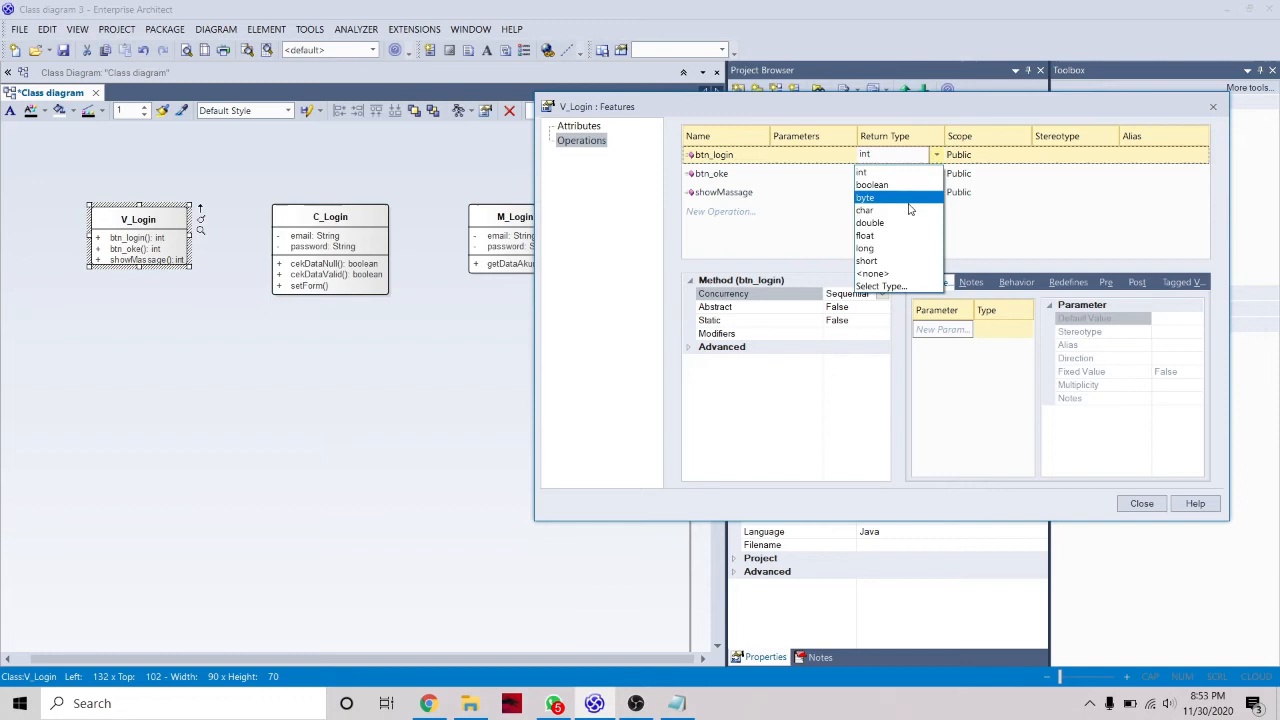
left_click(905, 274)
left_click(1142, 503)
left_click(191, 323)
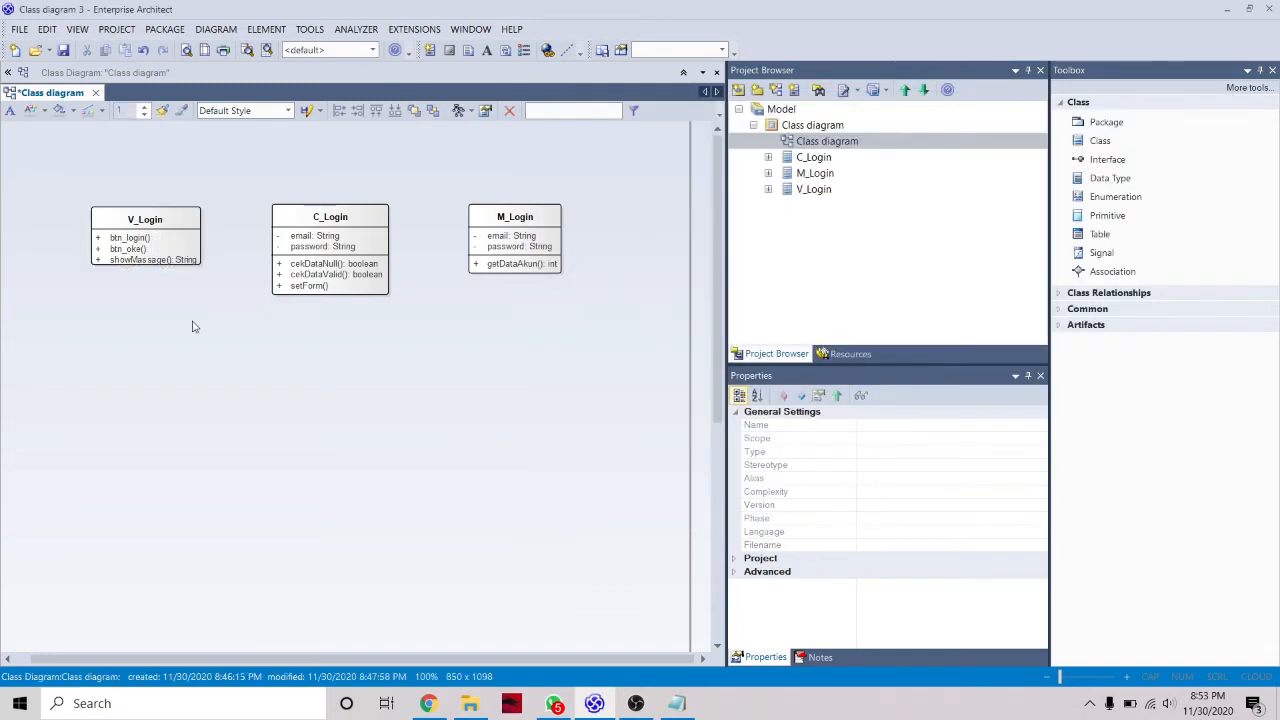
- Make the V_Login box taller, to a height of about 90, and shift it slightly left on the diagram
left_click(140, 245)
left_click_drag(131, 270, 131, 291)
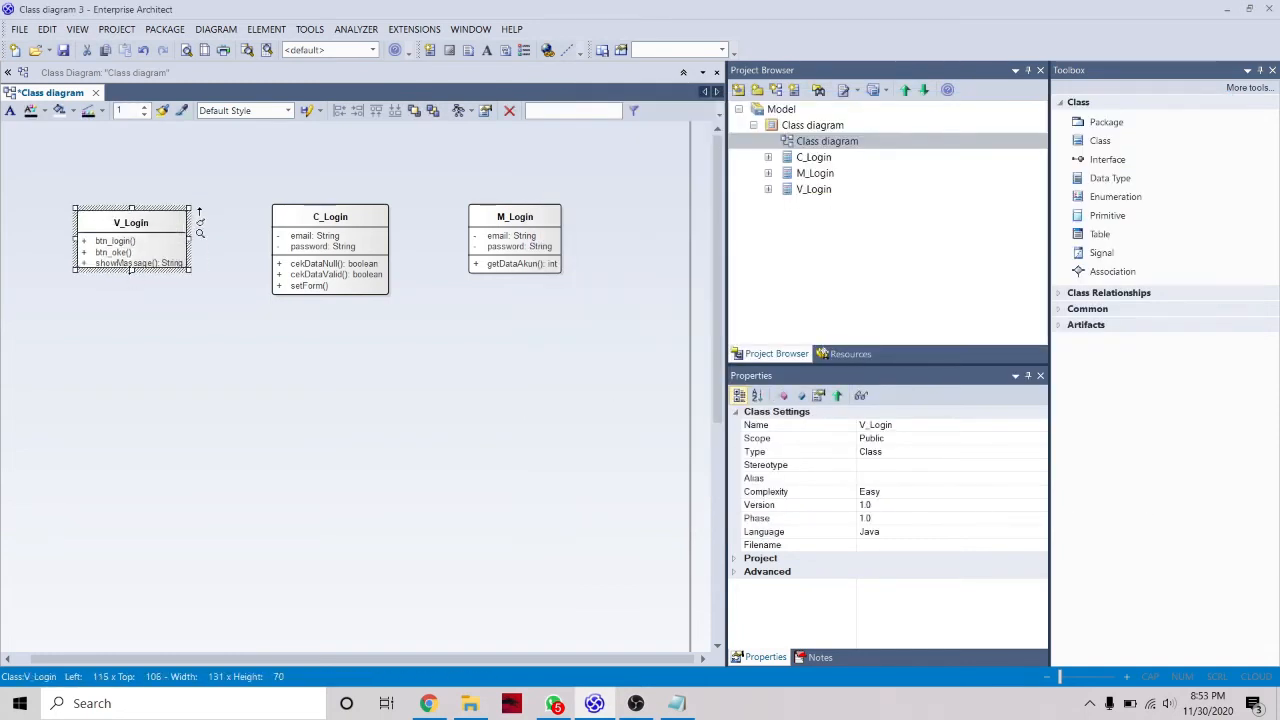
mouse_move(134, 240)
left_mouse_down()
mouse_move(129, 262)
mouse_move(124, 241)
left_mouse_up()
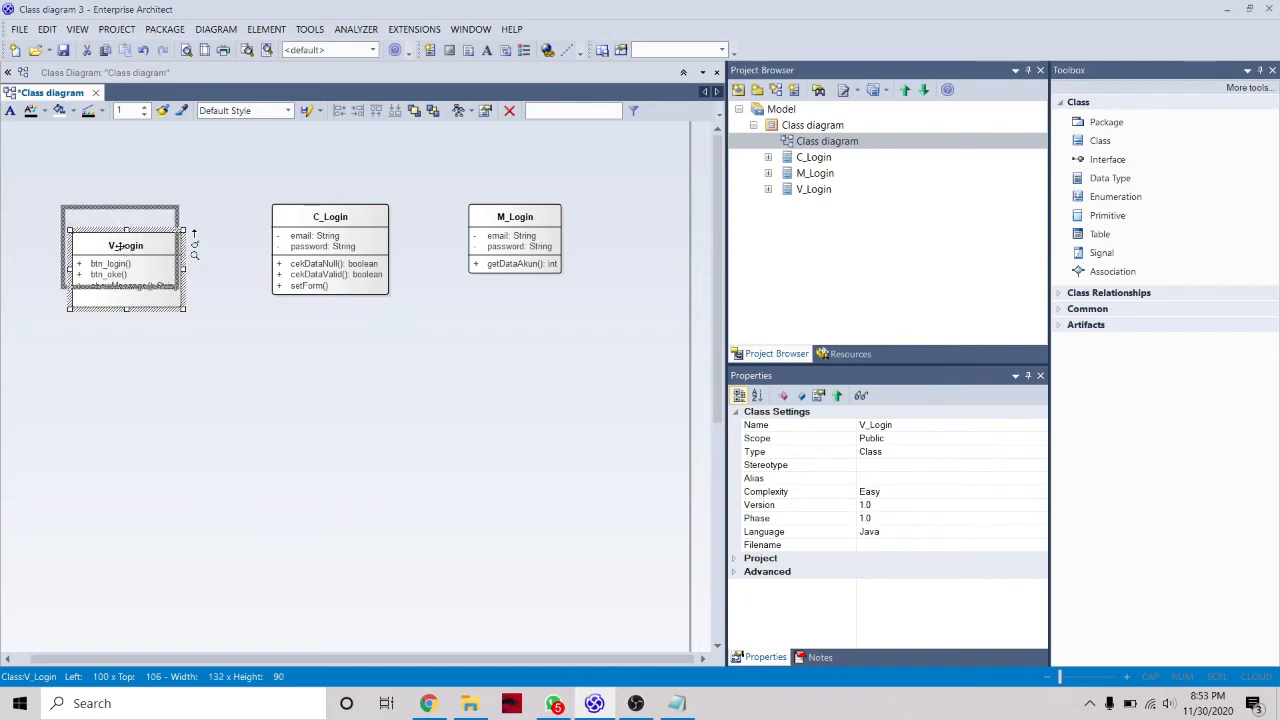
- Nudge C_Login slightly left and M_Login slightly down to even out the row of classes
left_click(313, 355)
left_click_drag(338, 244, 331, 244)
left_click(514, 218)
left_click_drag(515, 217, 515, 220)
left_click(595, 259)
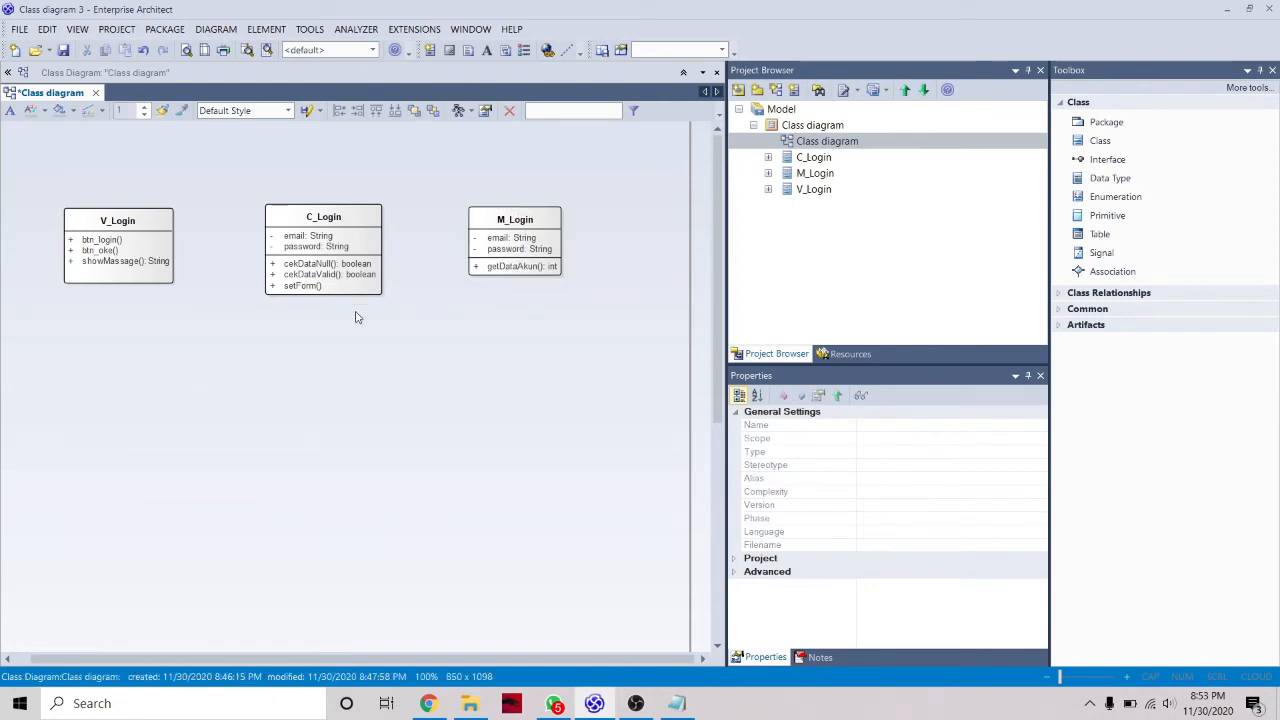
- Connect V_Login to C_Login with a Dependency relationship pointing at C_Login
left_click(147, 240)
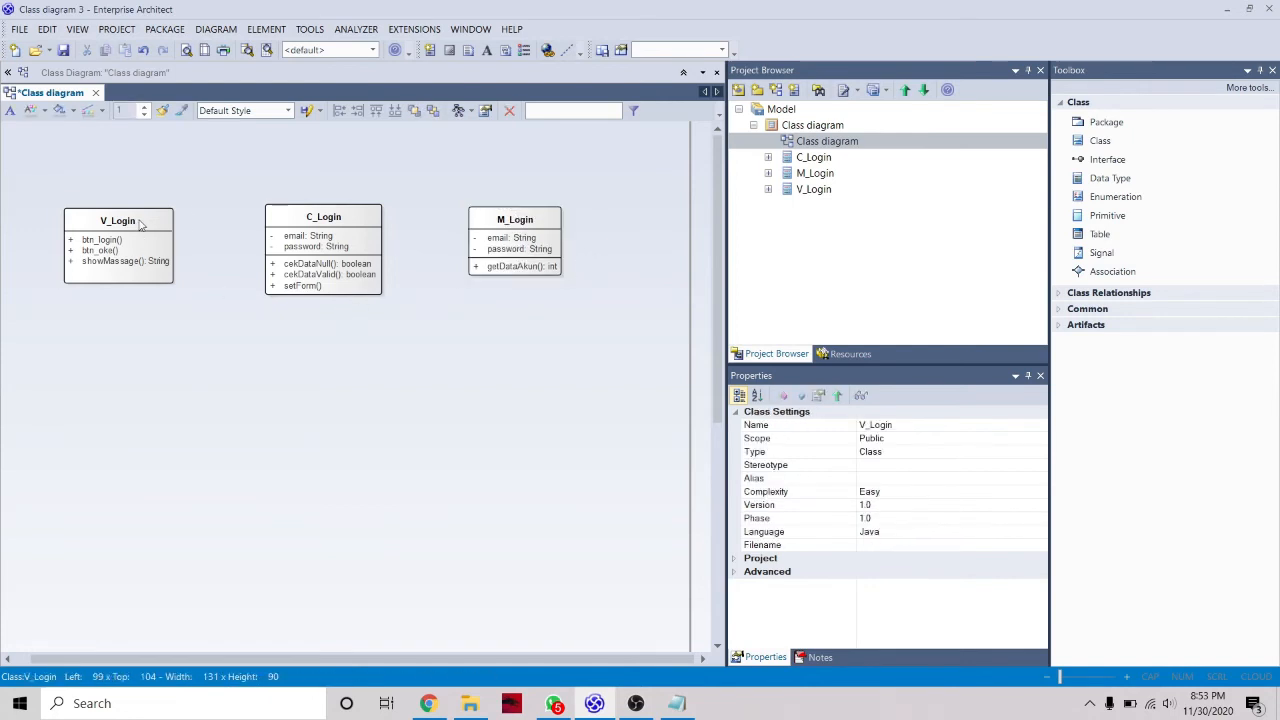
left_click_drag(187, 213, 299, 247)
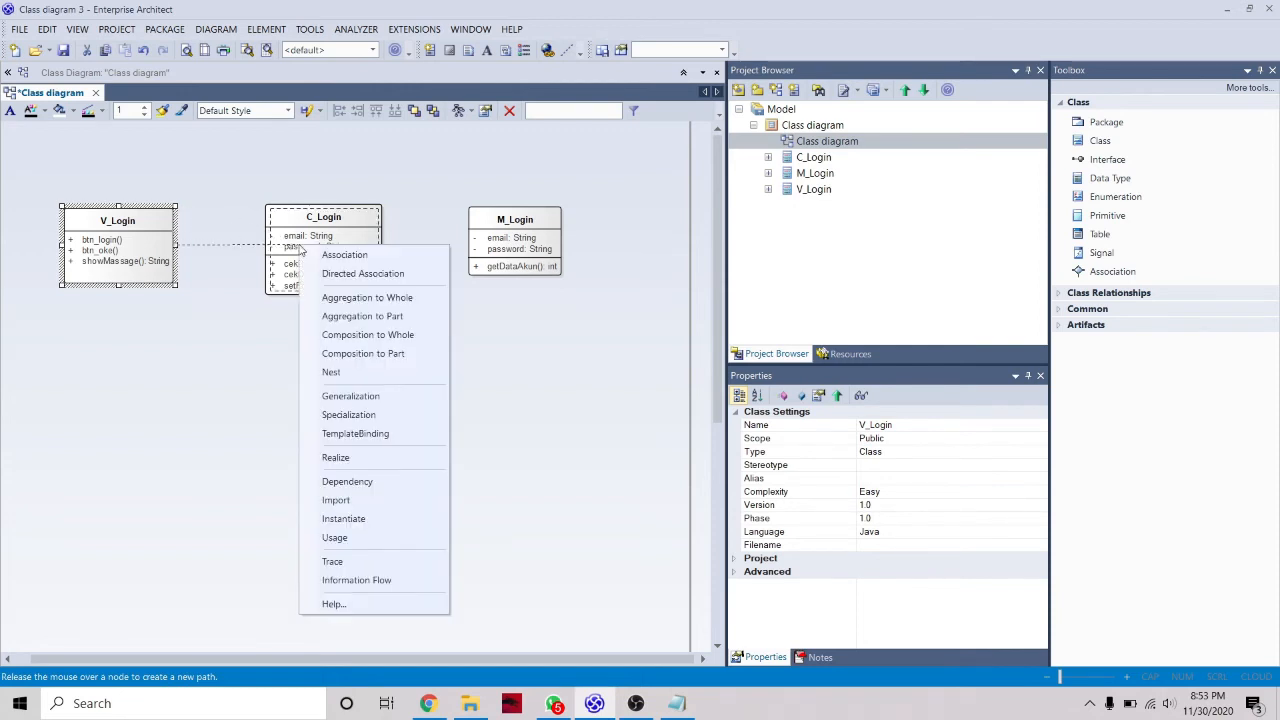
left_click(347, 481)
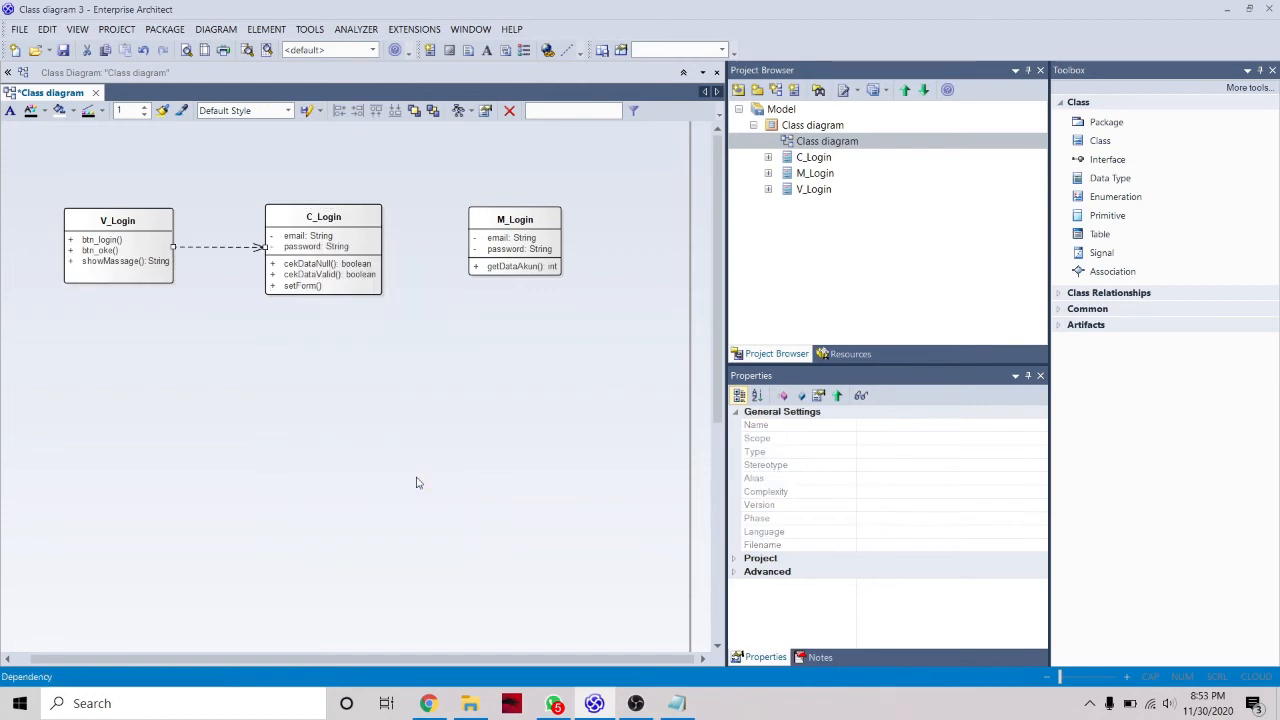
left_click(417, 483)
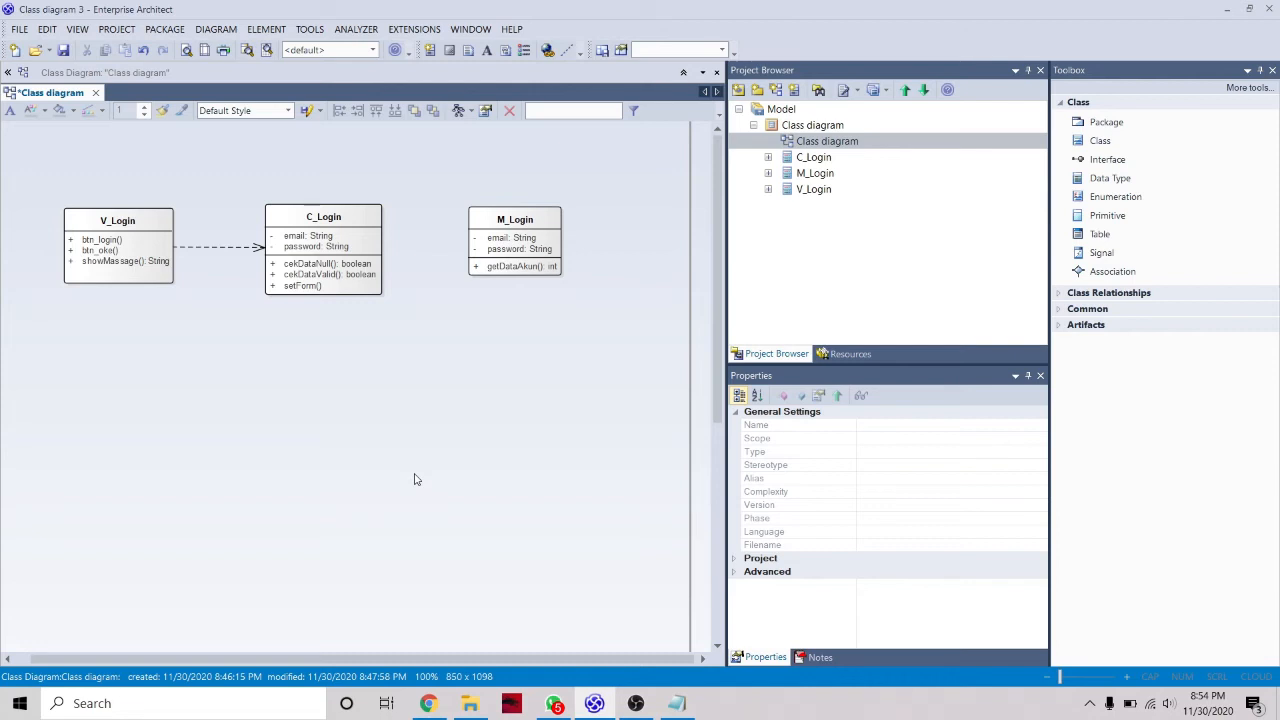
- Connect C_Login to M_Login with an Aggregation to Whole relationship
left_click(358, 223)
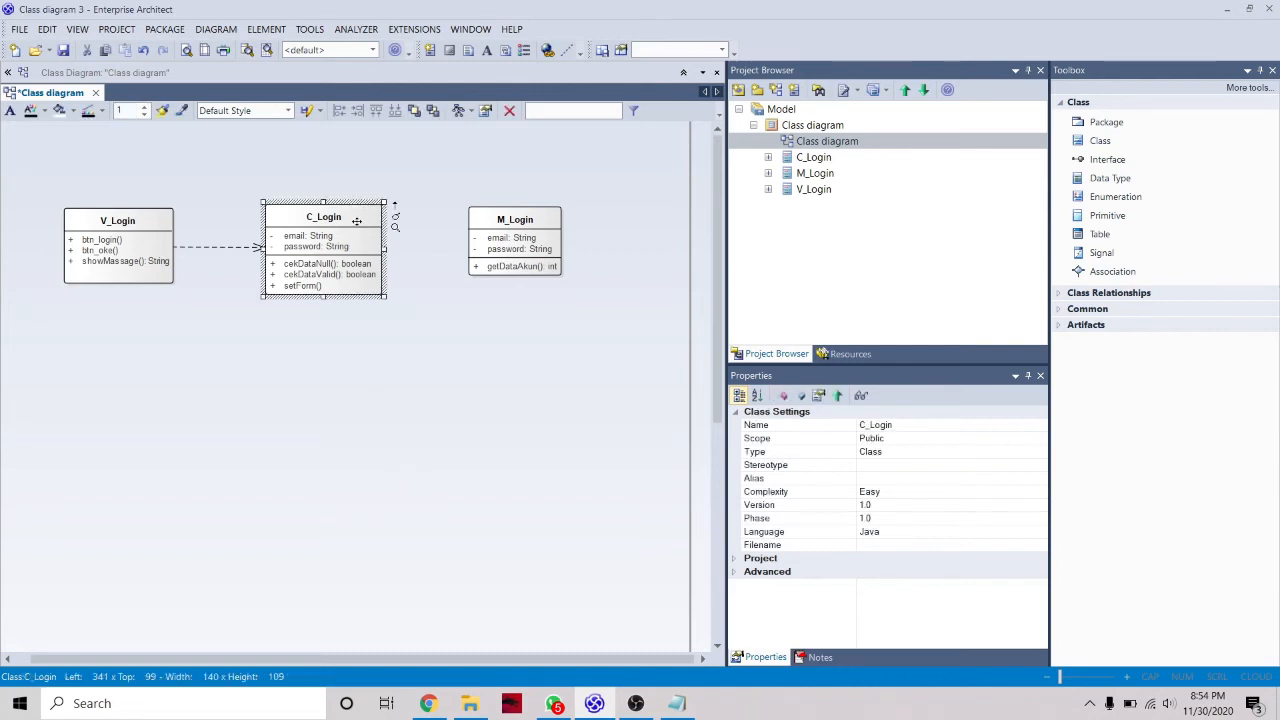
left_click(549, 252)
left_click(436, 230)
left_click(354, 210)
left_click_drag(397, 210, 535, 247)
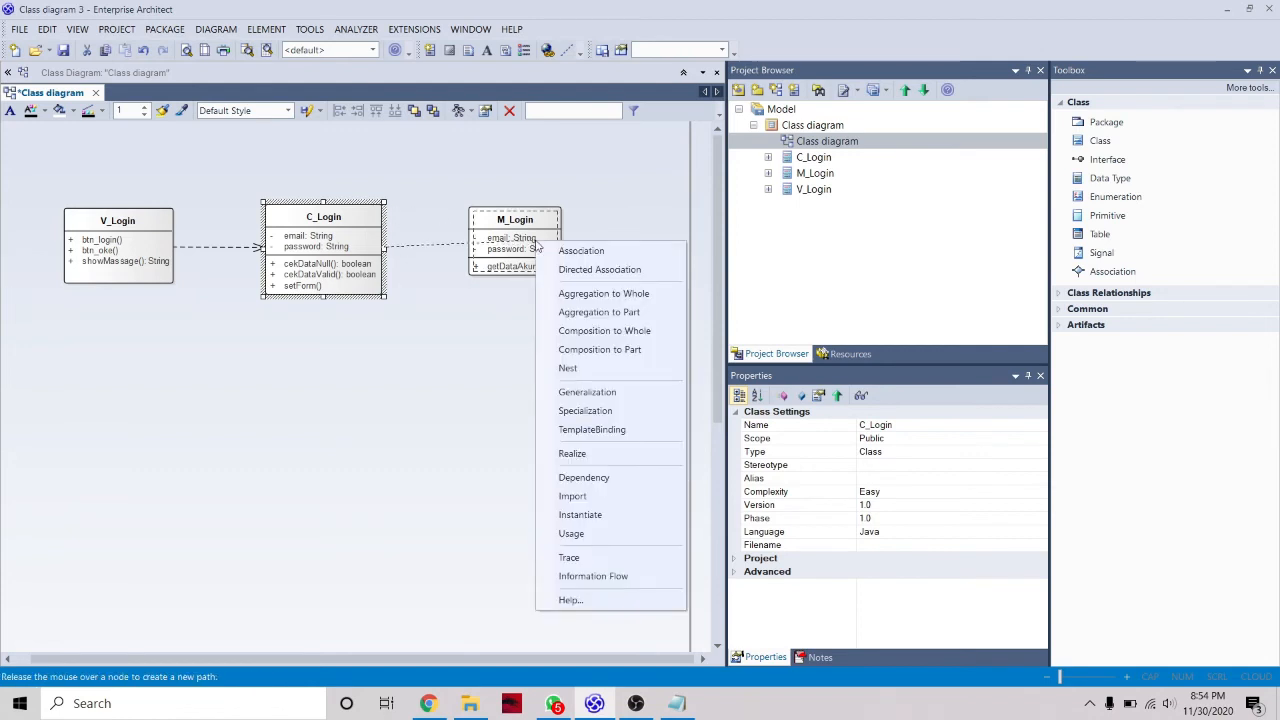
left_click(597, 298)
- Move M_Login slightly down and right so its aggregation line to C_Login runs level
left_click(546, 222)
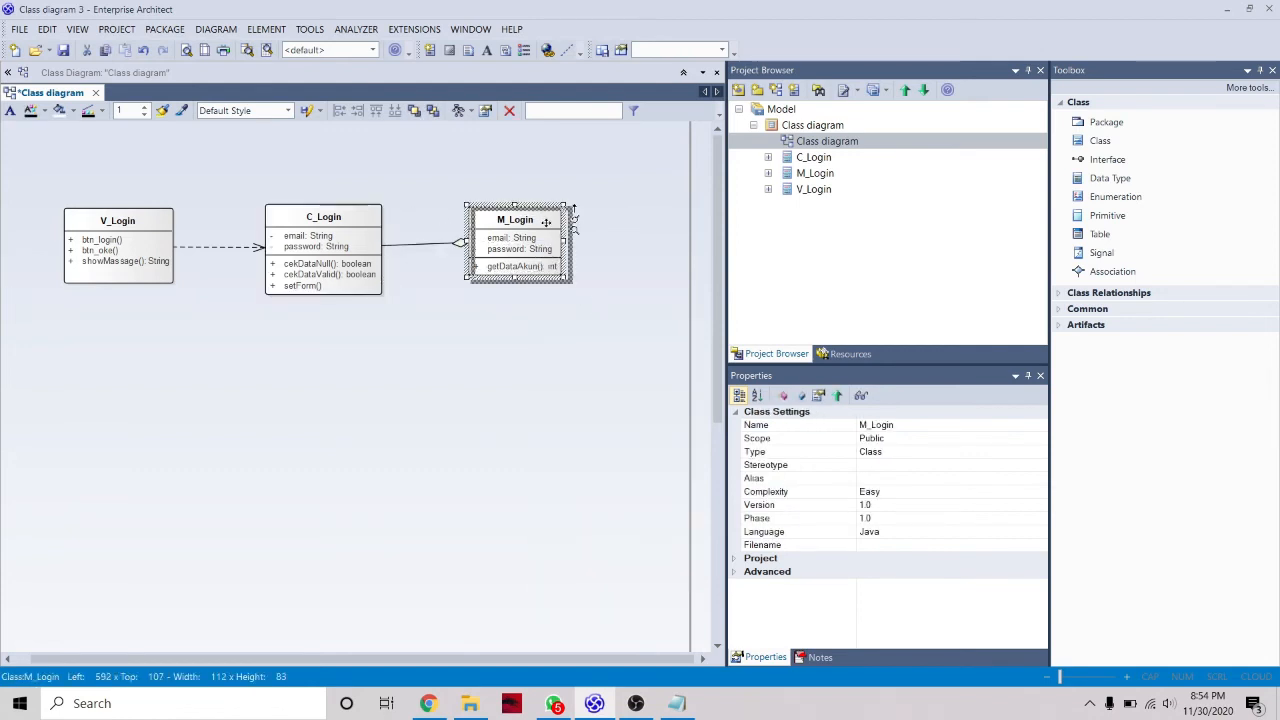
left_click_drag(546, 222, 553, 229)
left_click(474, 218)
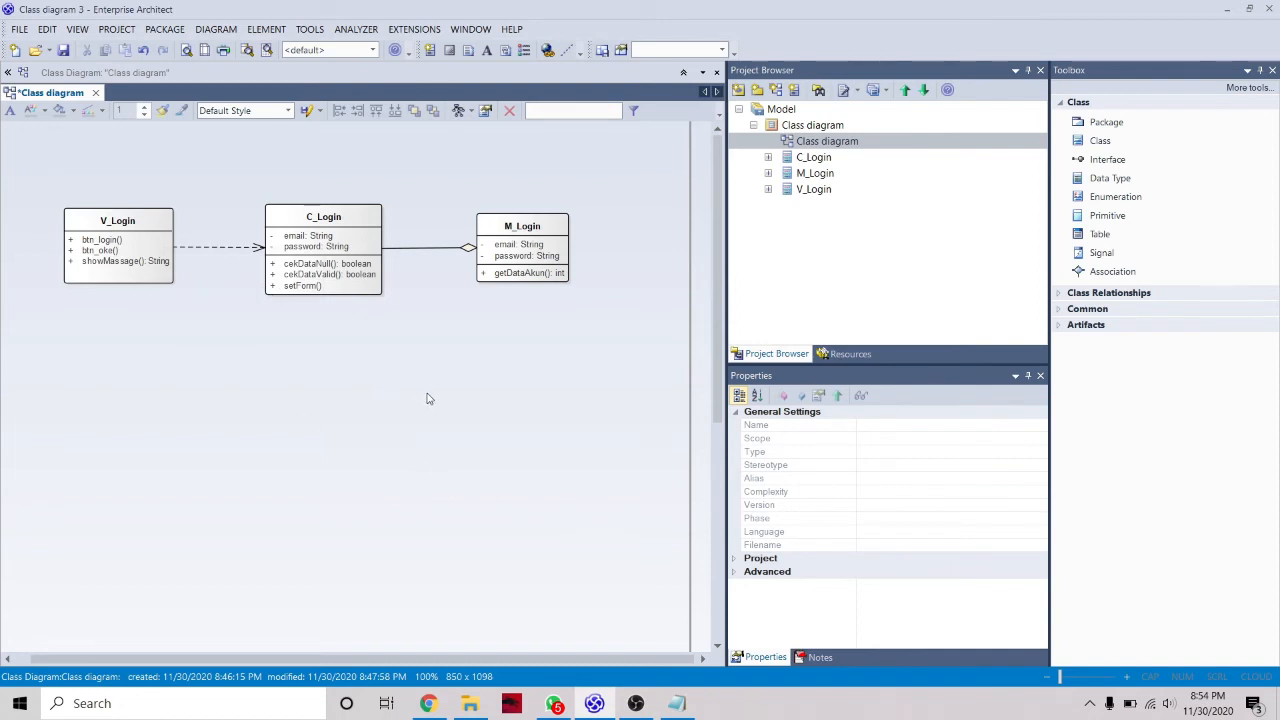
- Add a new class named C_Home to the diagram and position it below C_Login
left_click(1100, 141)
left_click(399, 453)
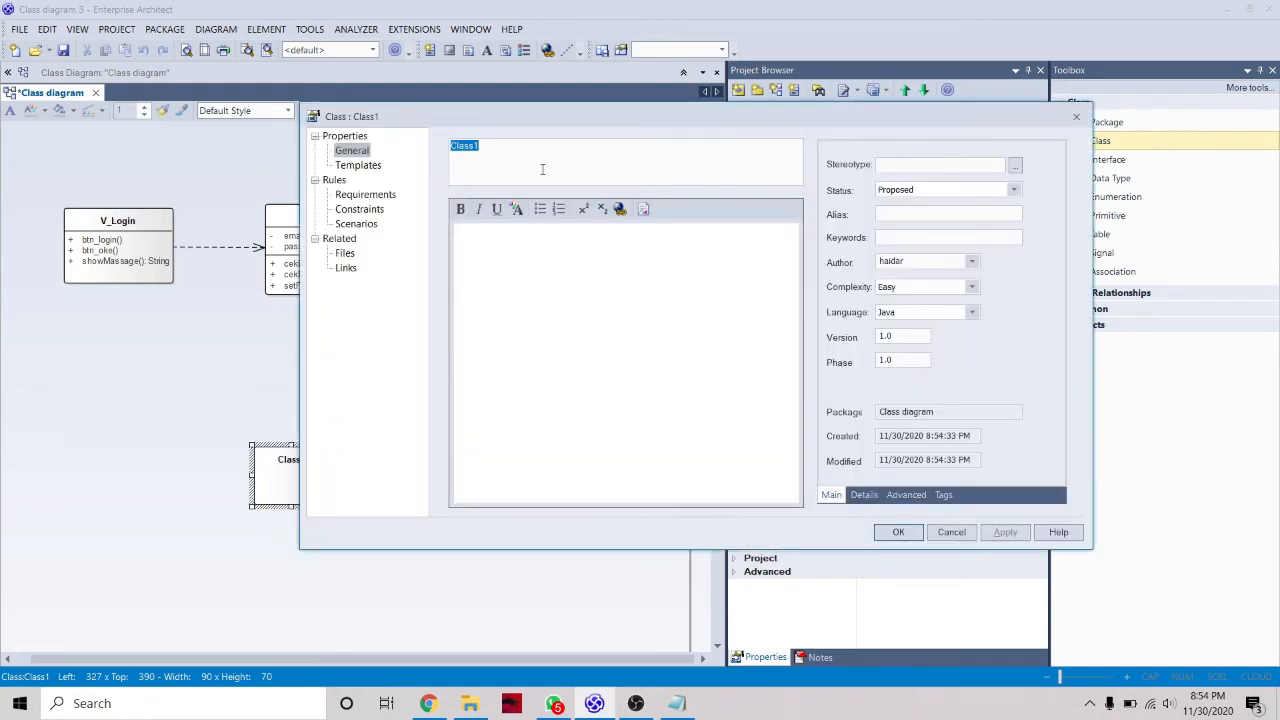
key("BackSpace")
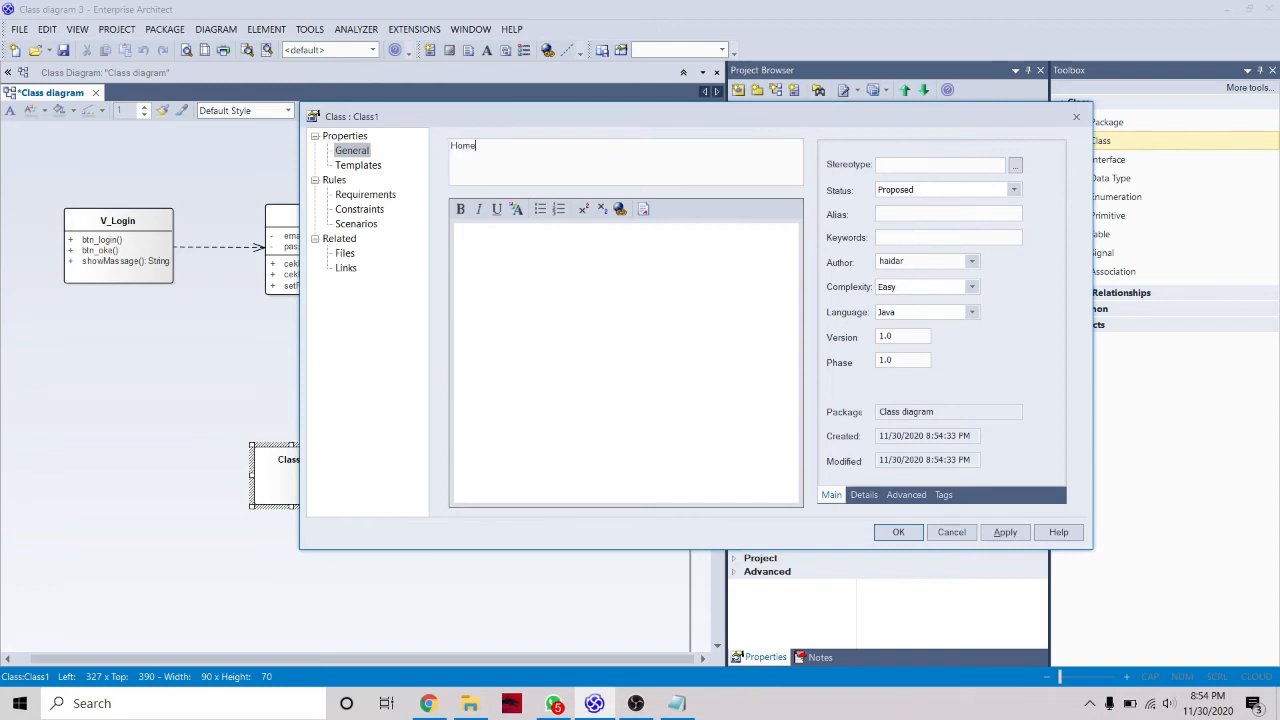
key("BackSpace")
key("BackSpace")
type("C_Home")
key("Return")
left_click_drag(296, 456, 322, 421)
- Connect C_Login to C_Home with a Directed Association and move C_Home so the line runs nearly vertical
left_click(377, 223)
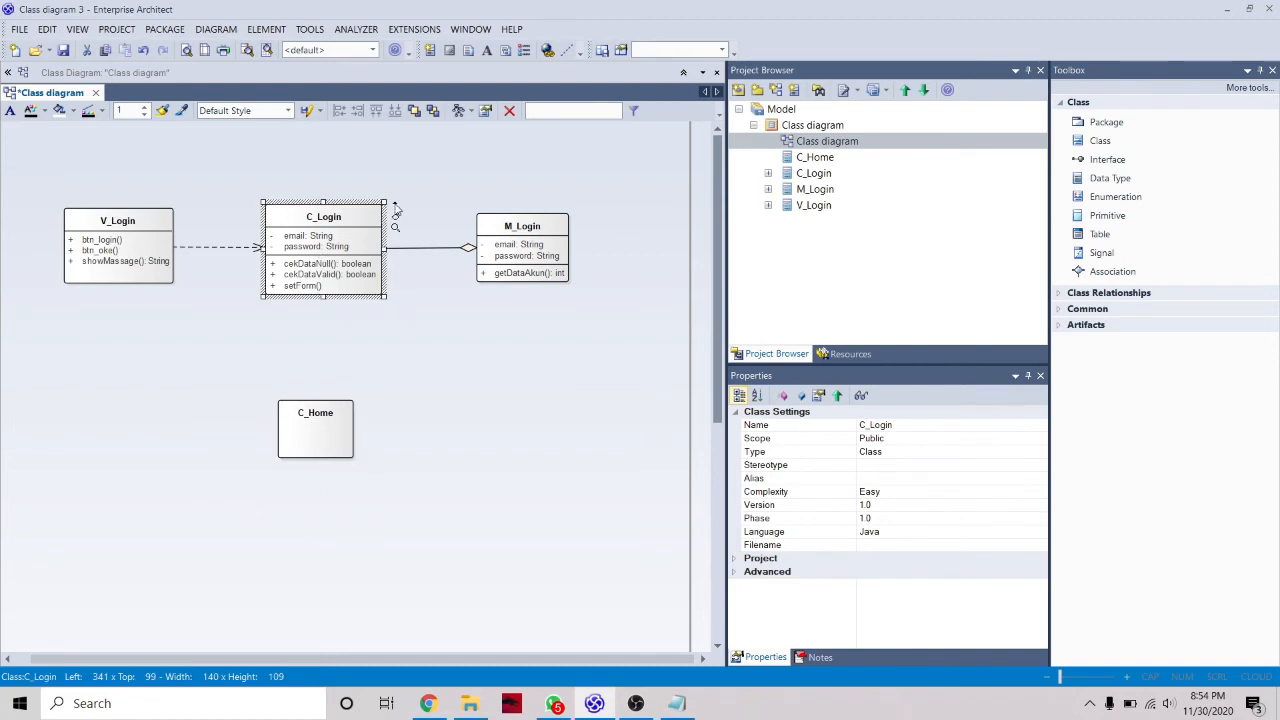
left_click_drag(396, 212, 345, 314)
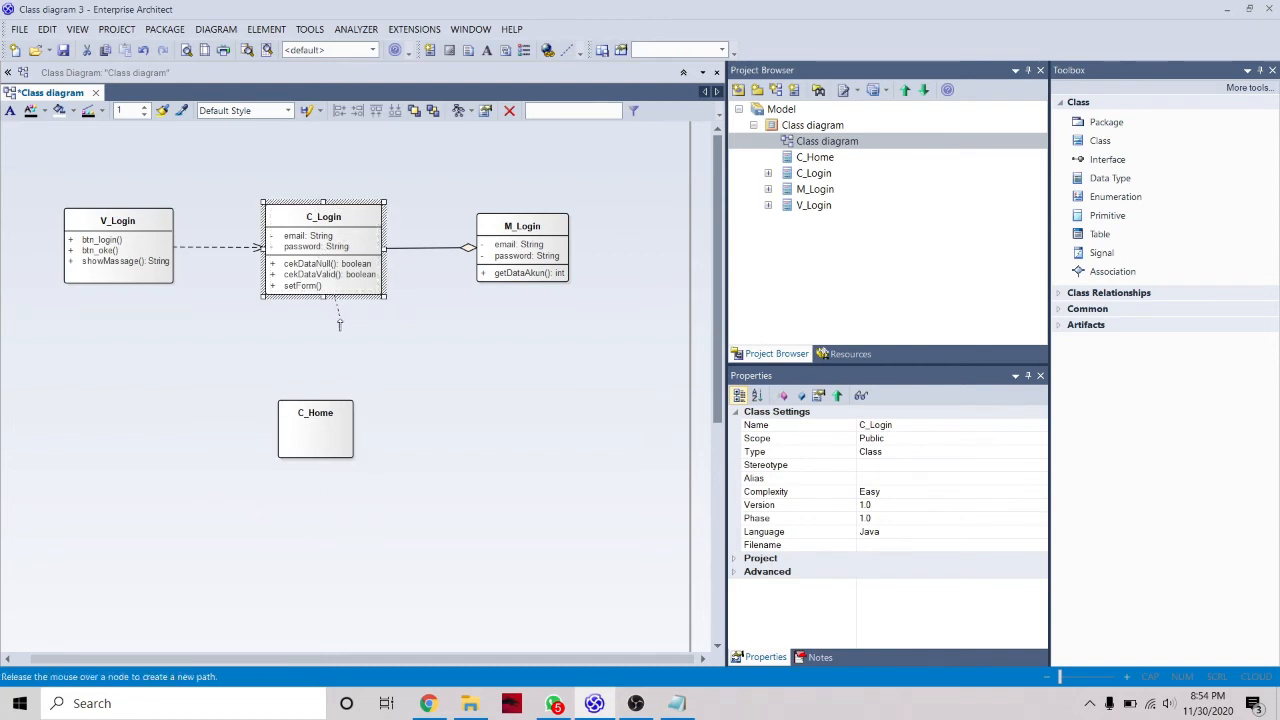
left_click_drag(321, 396, 318, 415)
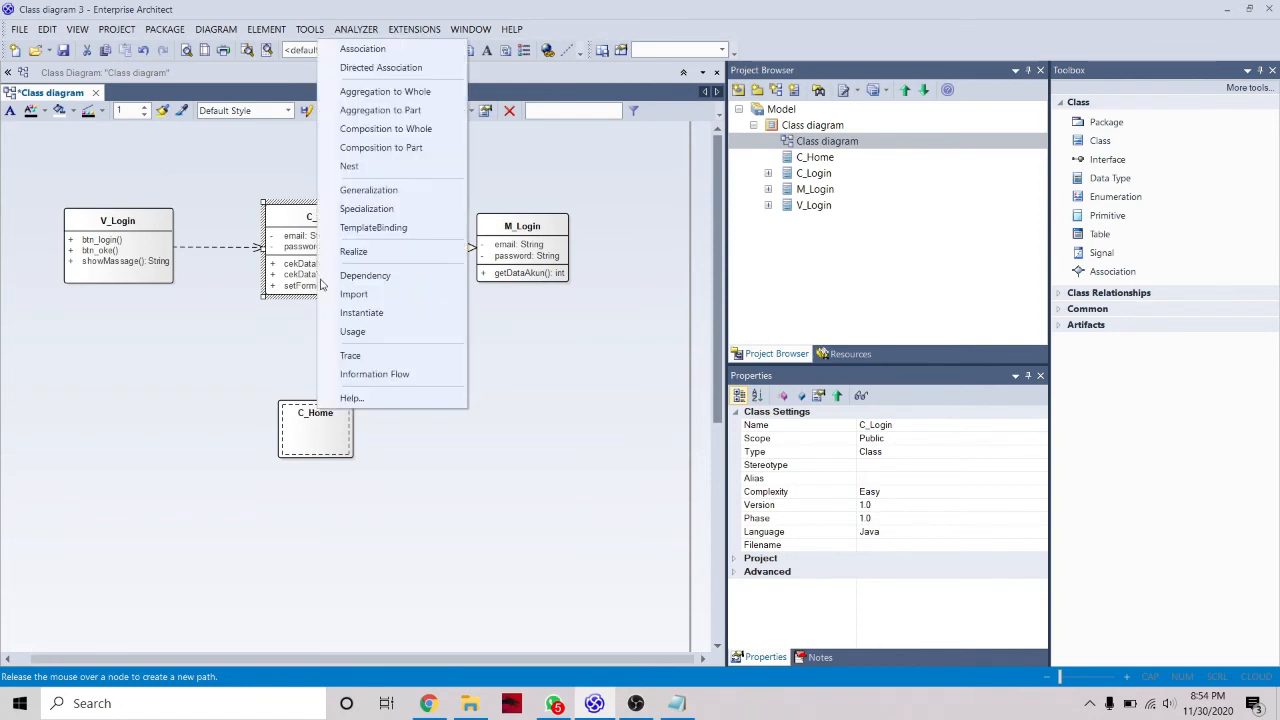
left_click(419, 68)
left_click_drag(316, 426, 322, 417)
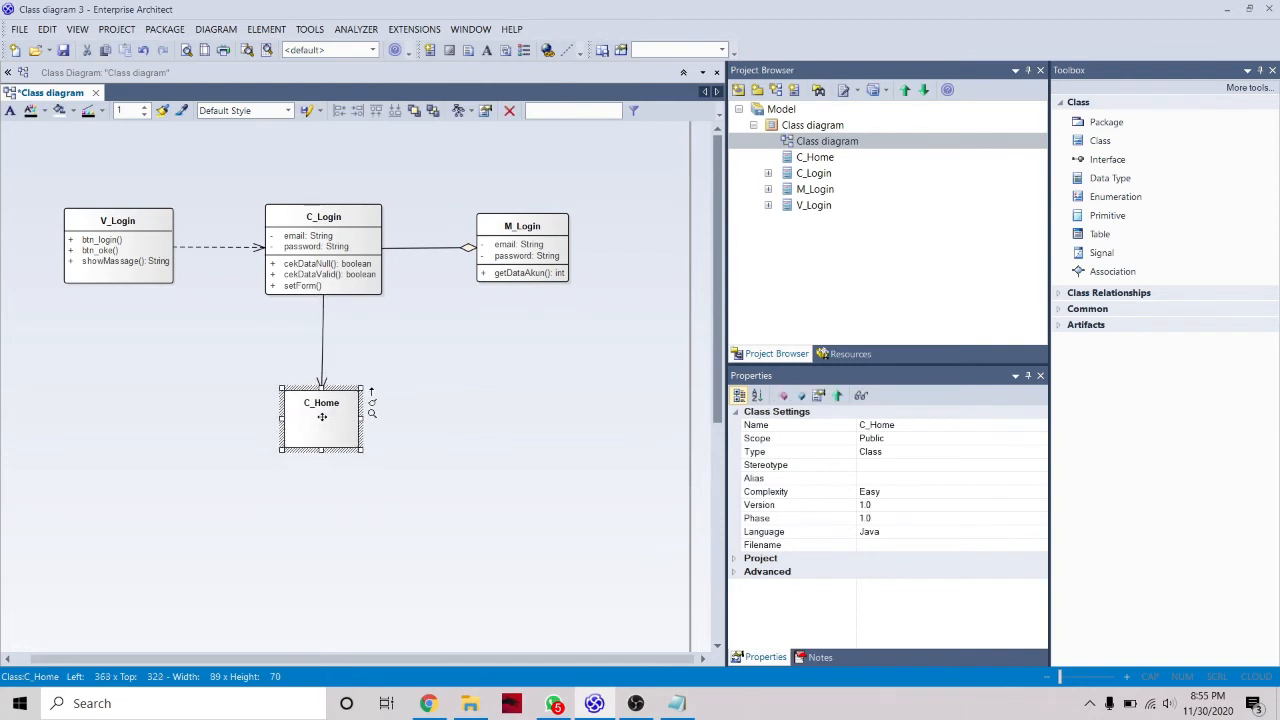
left_click(465, 468)
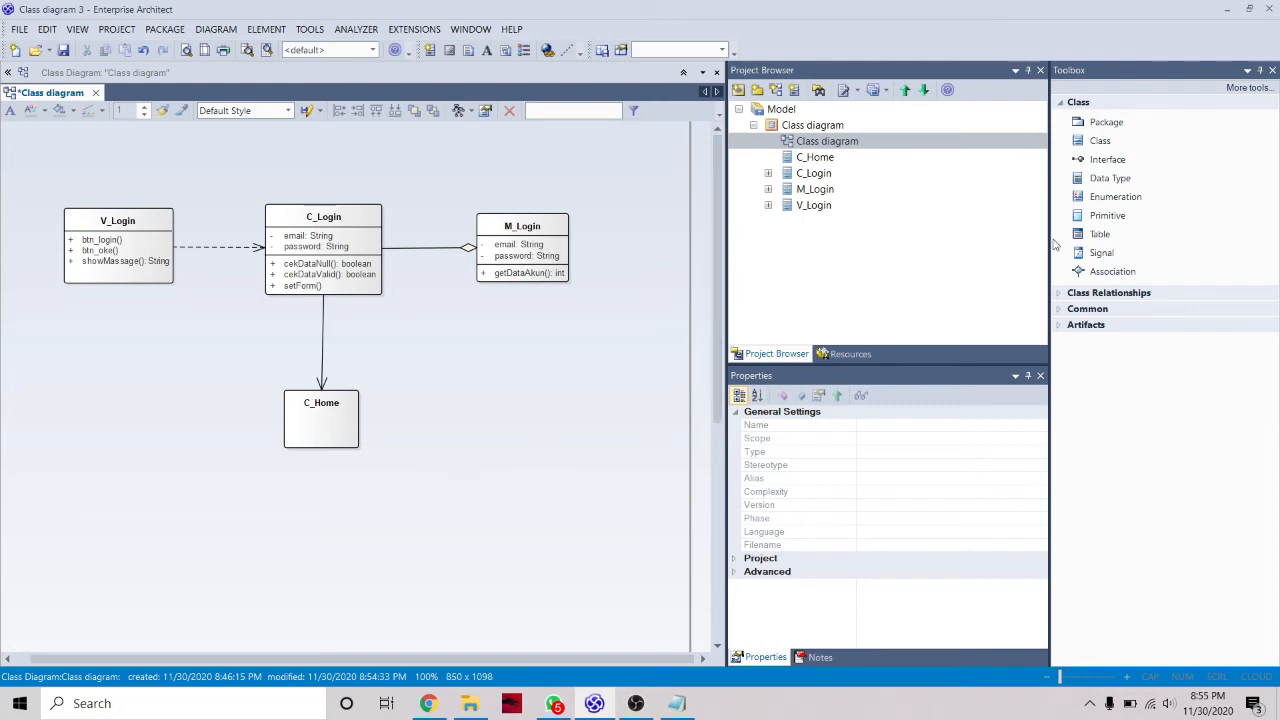
- Add a new class named C_Laporan to the diagram and position it beside C_Home, below V_Login
left_click(1100, 140)
left_click(132, 463)
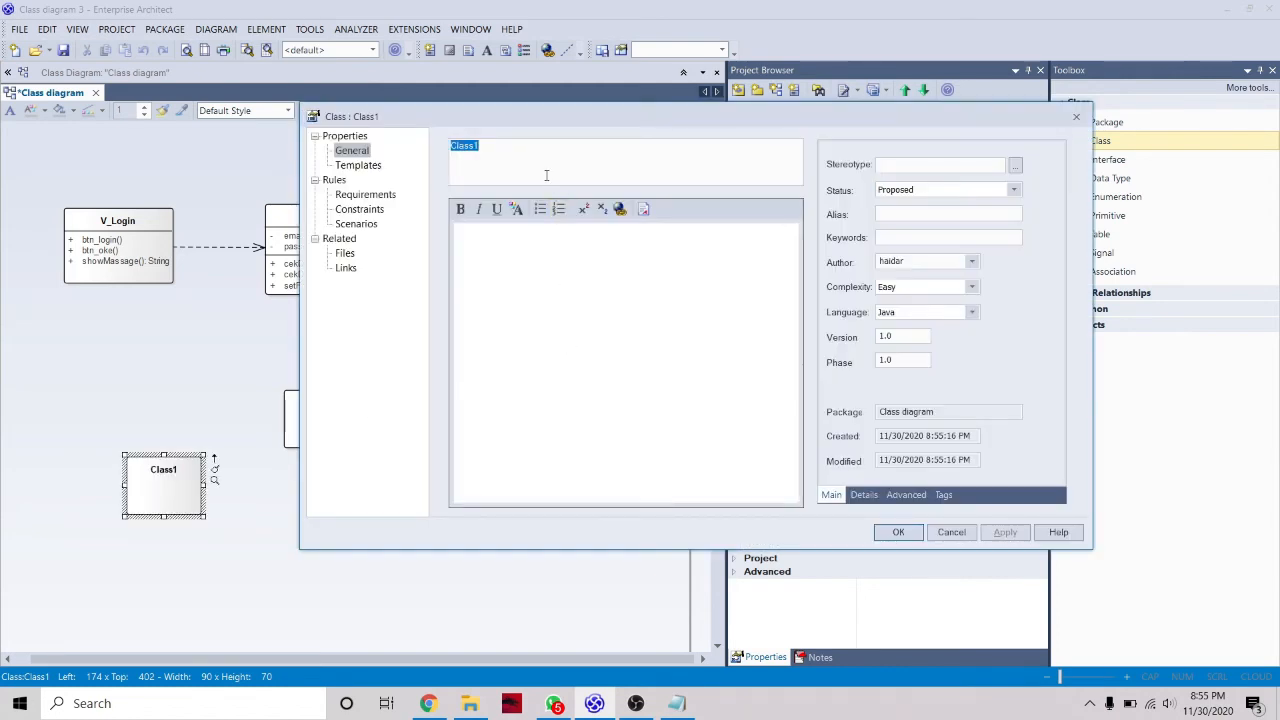
type("C_Laporan")
key("Return")
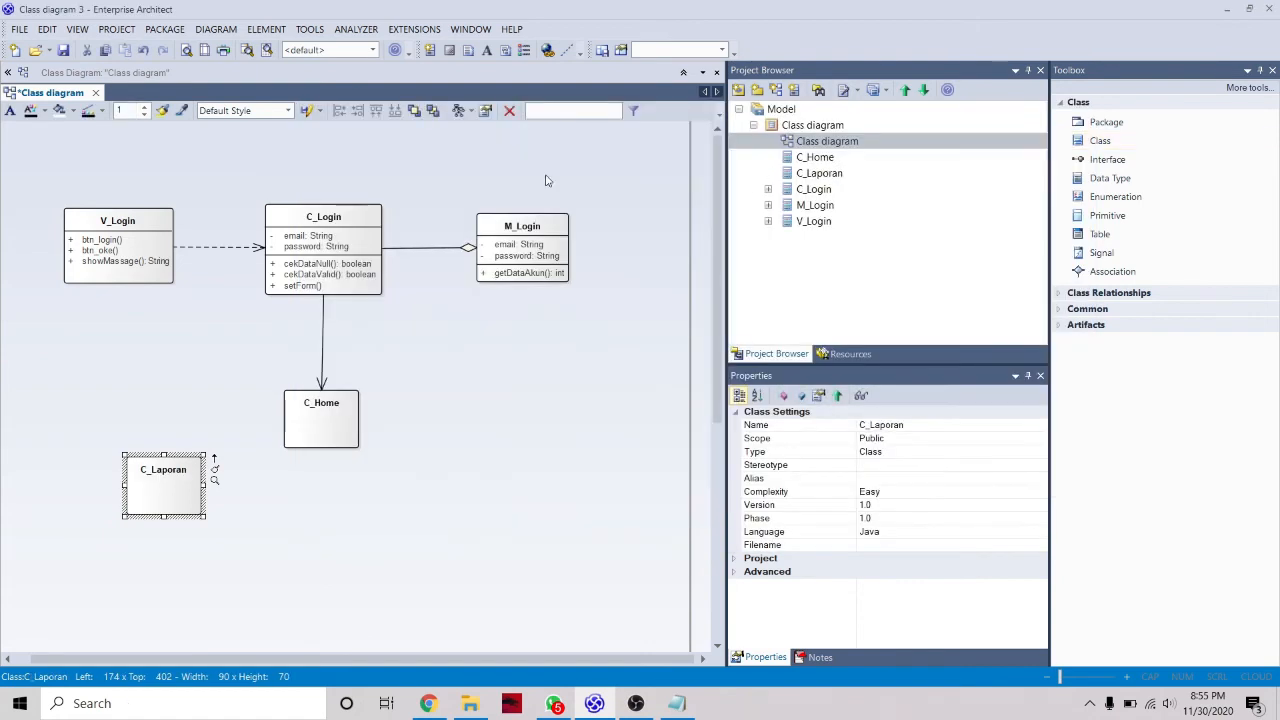
left_click_drag(161, 484, 114, 419)
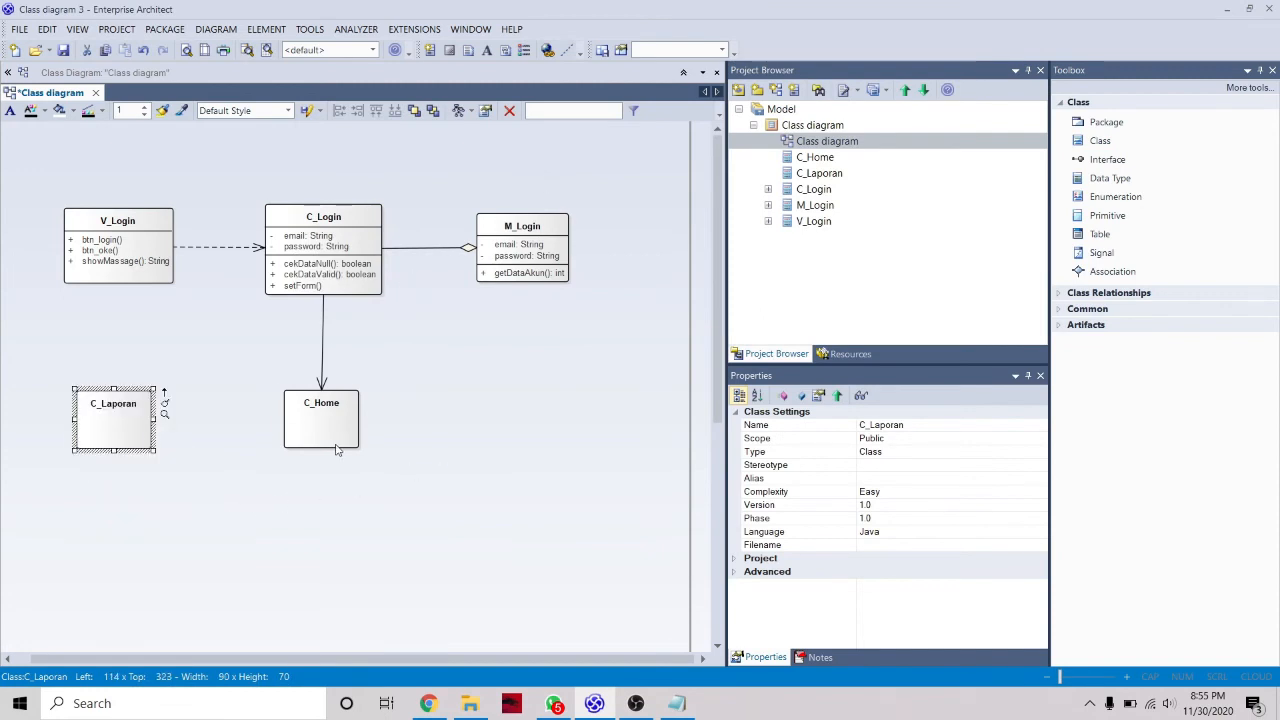
- Add a public operation named btn_laporan to C_Home and set its return type to none
left_click(331, 437)
right_click(332, 437)
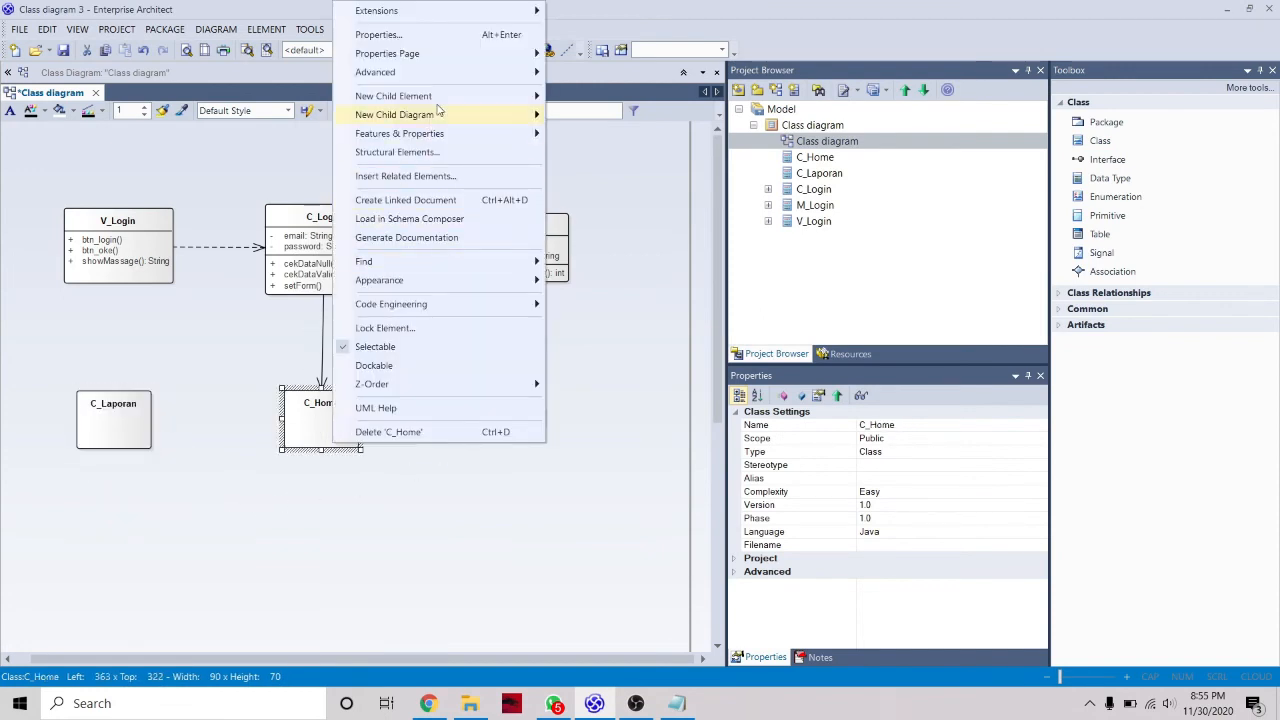
mouse_move(469, 134)
left_click(598, 151)
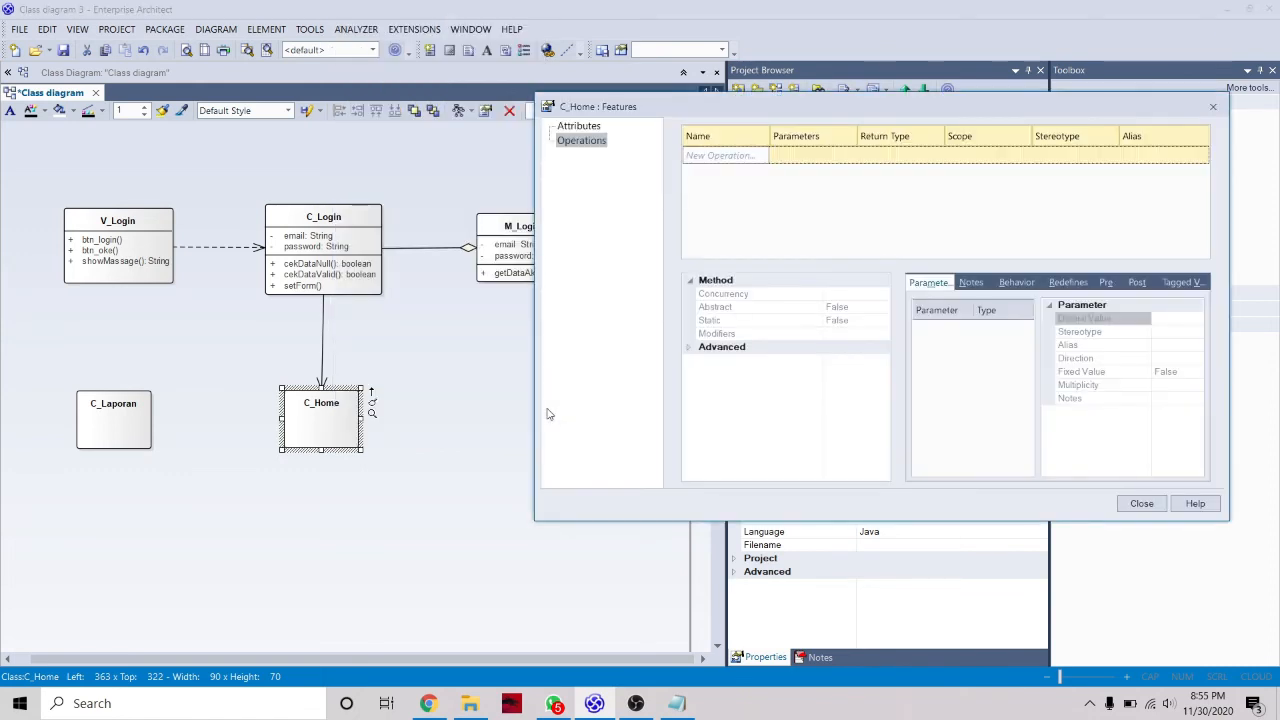
left_click(740, 160)
type("btn")
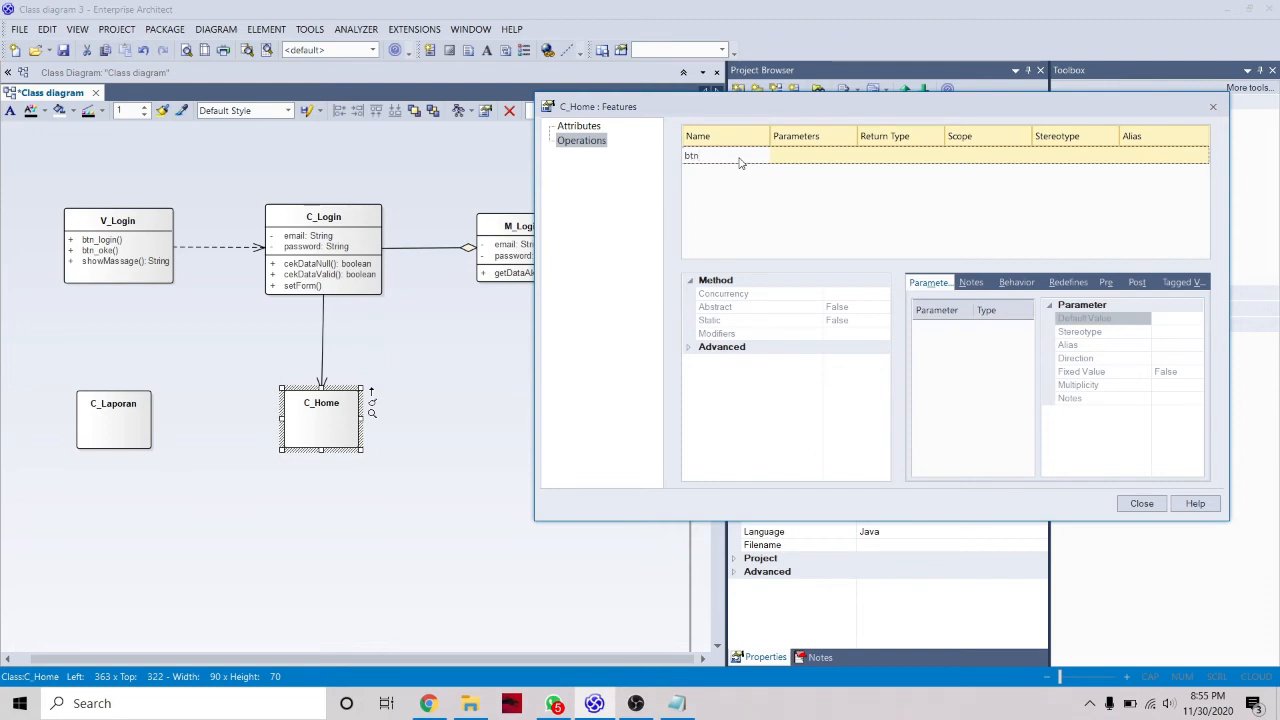
type("_laporan")
key("Return")
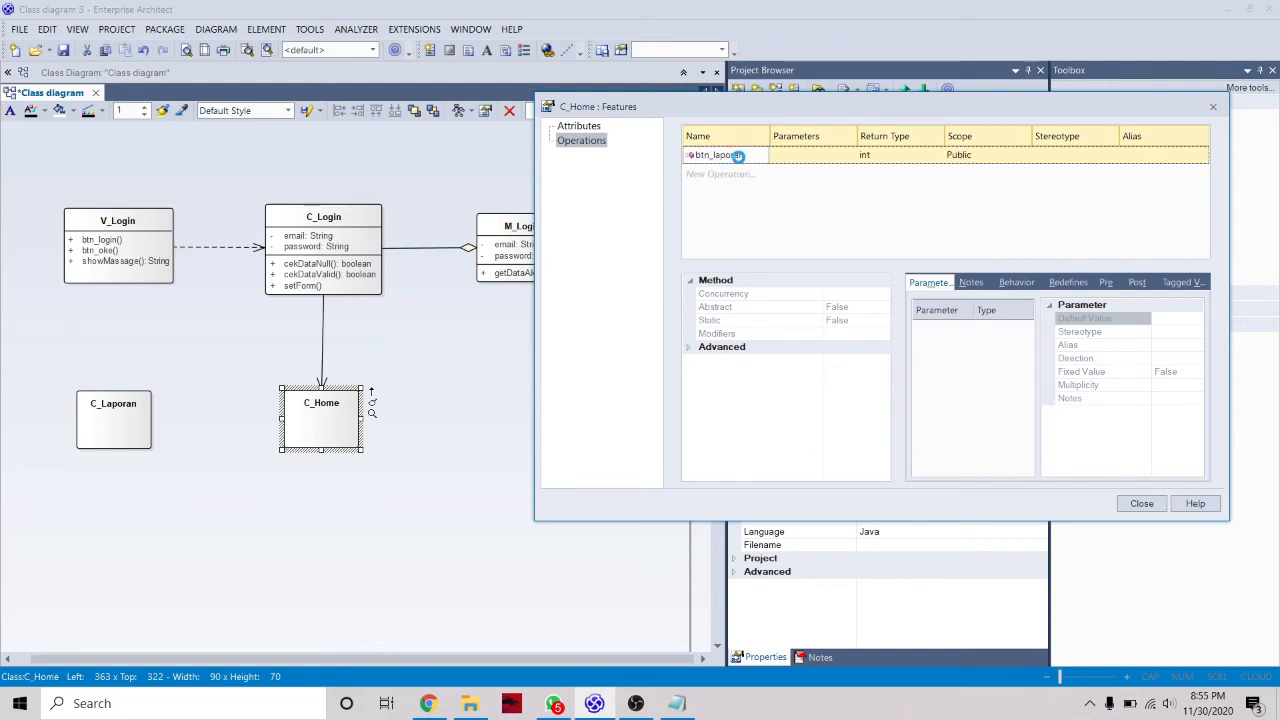
left_click(922, 158)
left_click(935, 156)
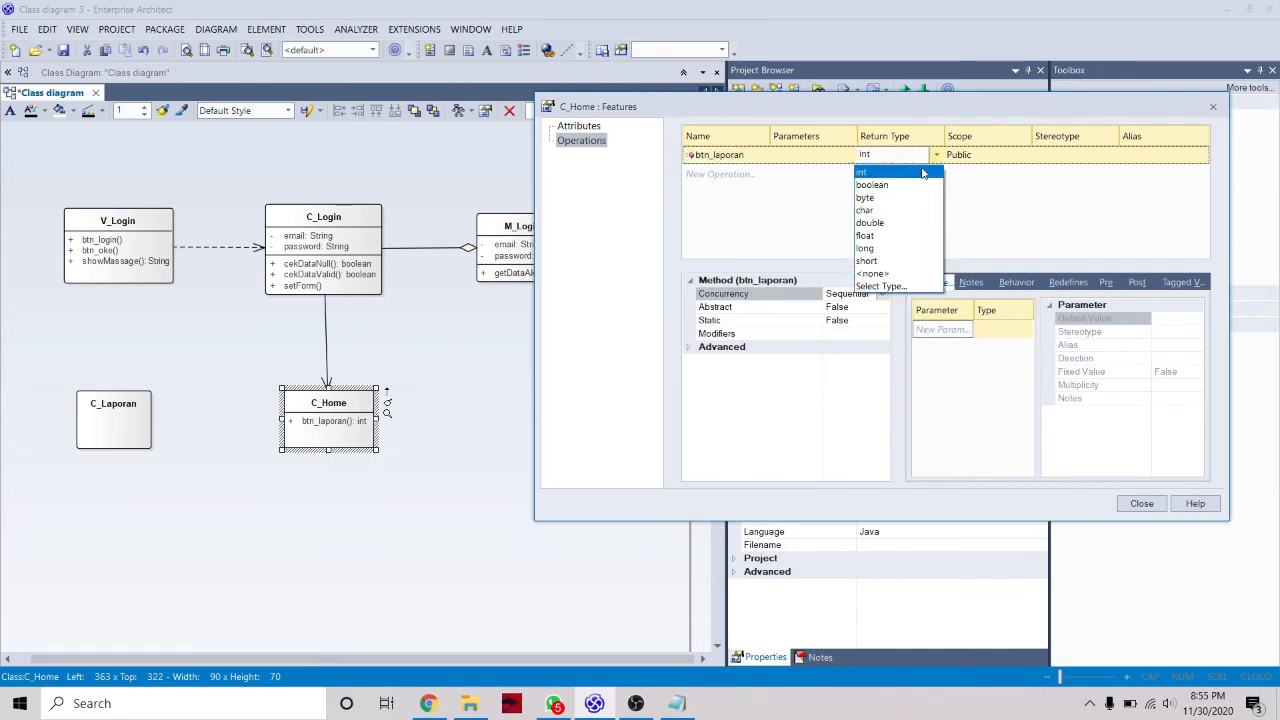
left_click(899, 274)
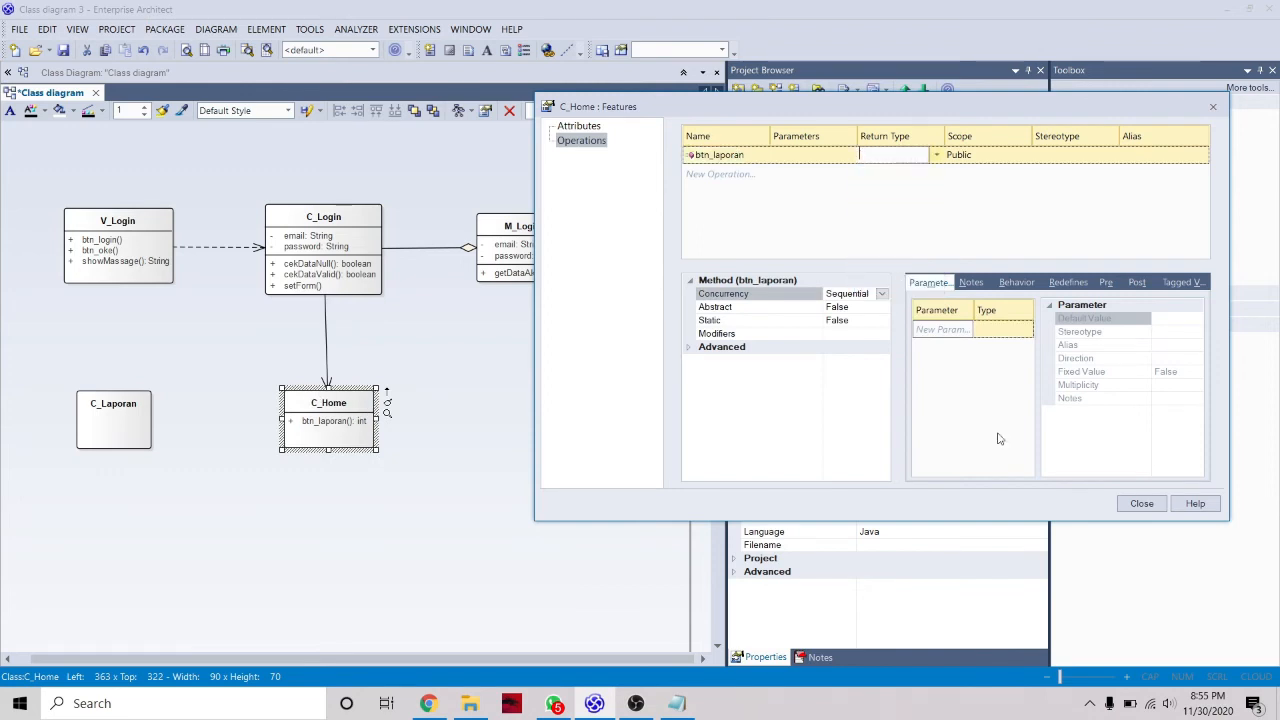
left_click(1141, 503)
left_click(380, 476)
- Connect C_Home to C_Laporan with a Directed Association
left_click(370, 430)
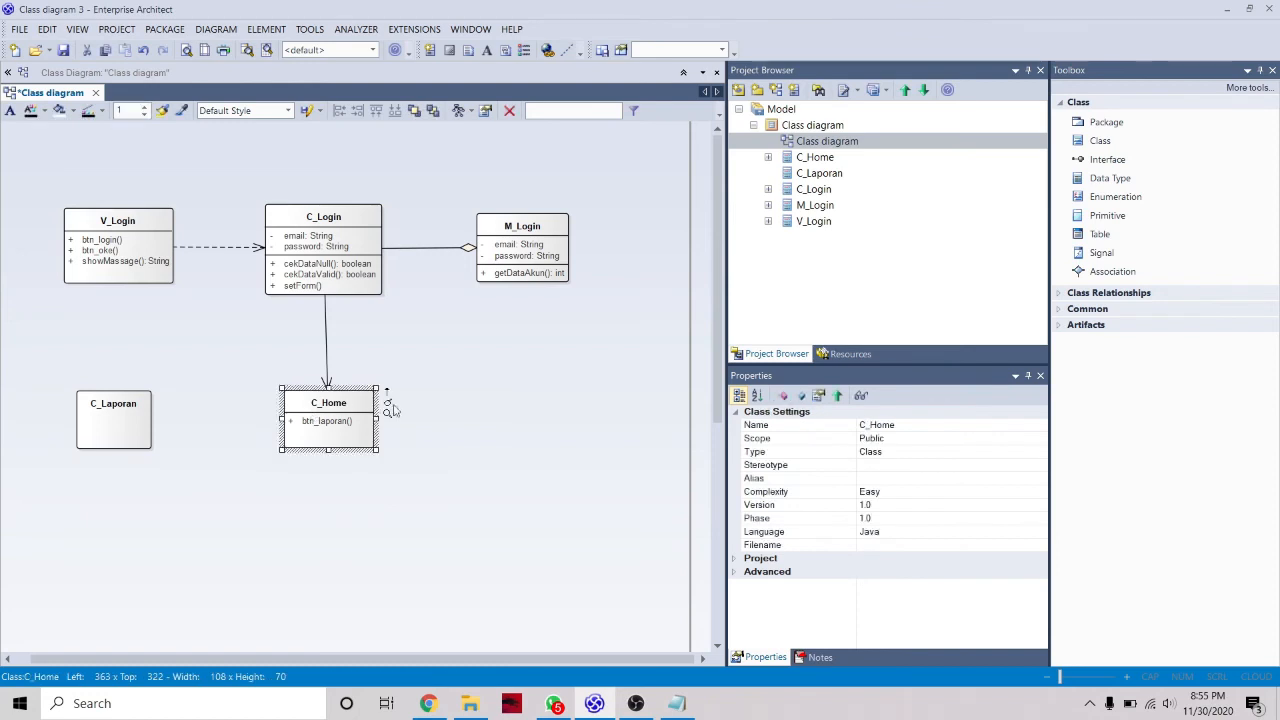
left_click_drag(388, 392, 144, 421)
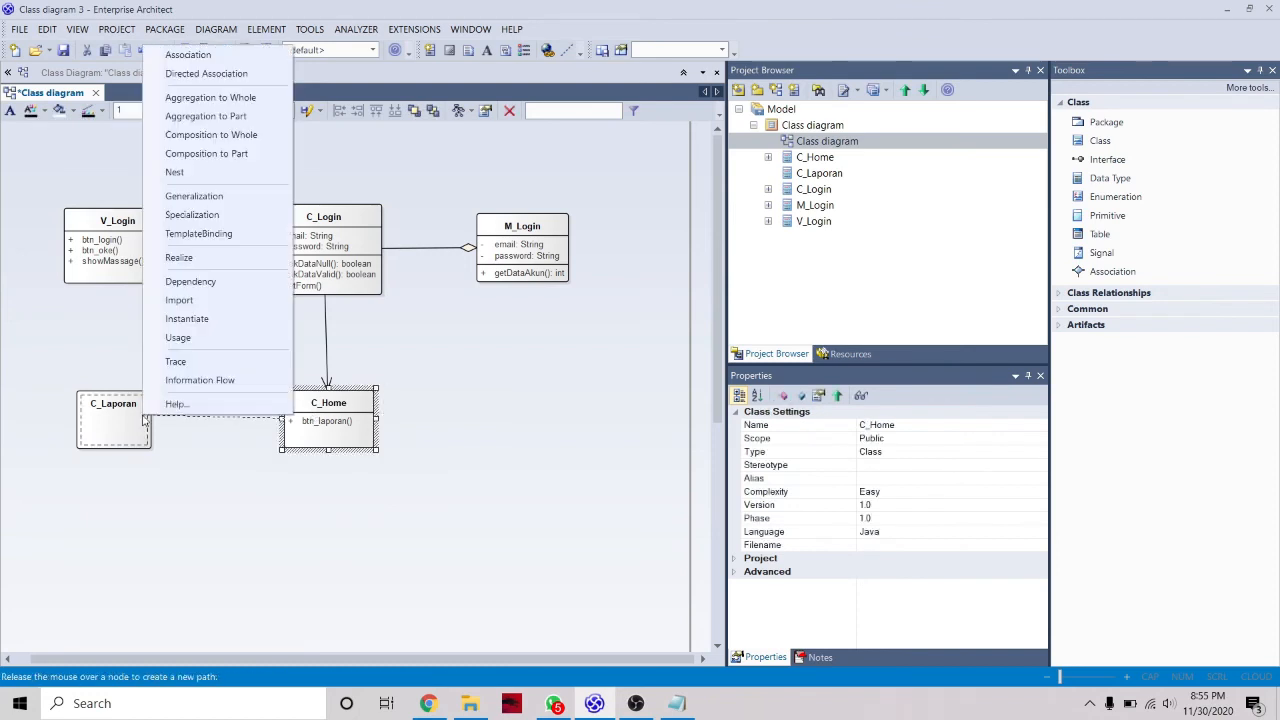
left_click(228, 80)
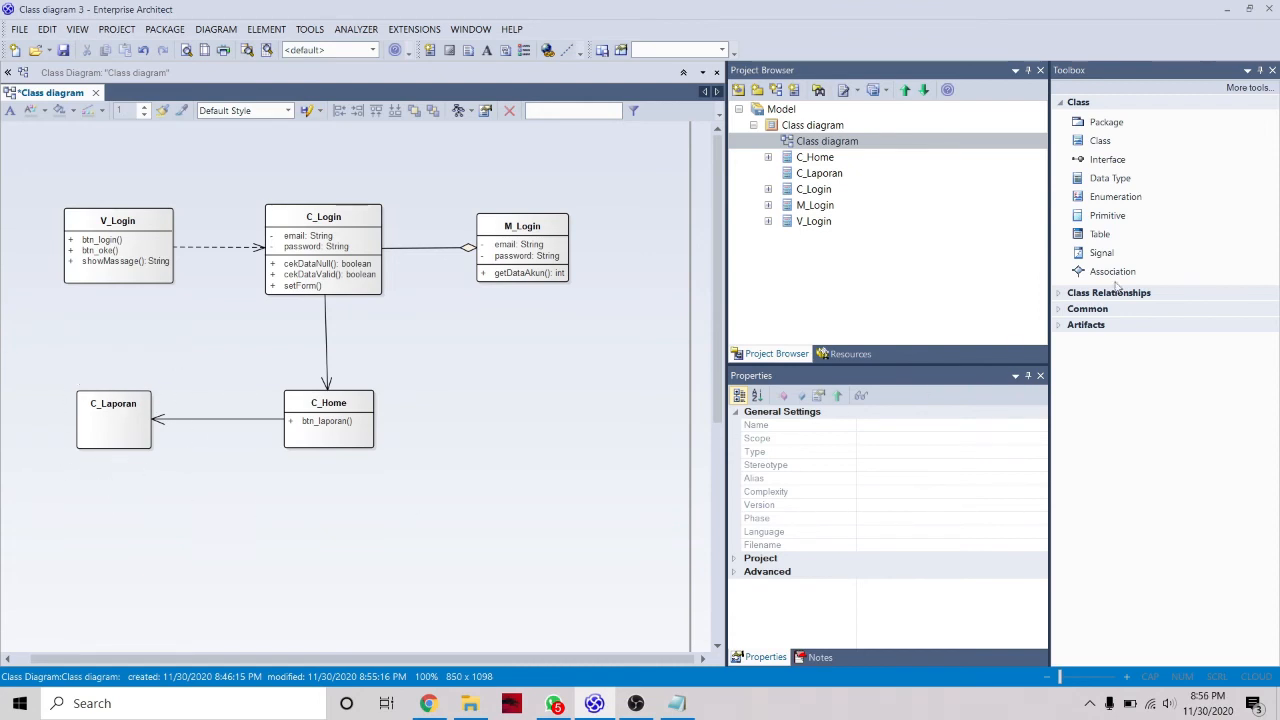
- Add a new class named V_Laporan to the diagram below C_Laporan
left_click(1100, 140)
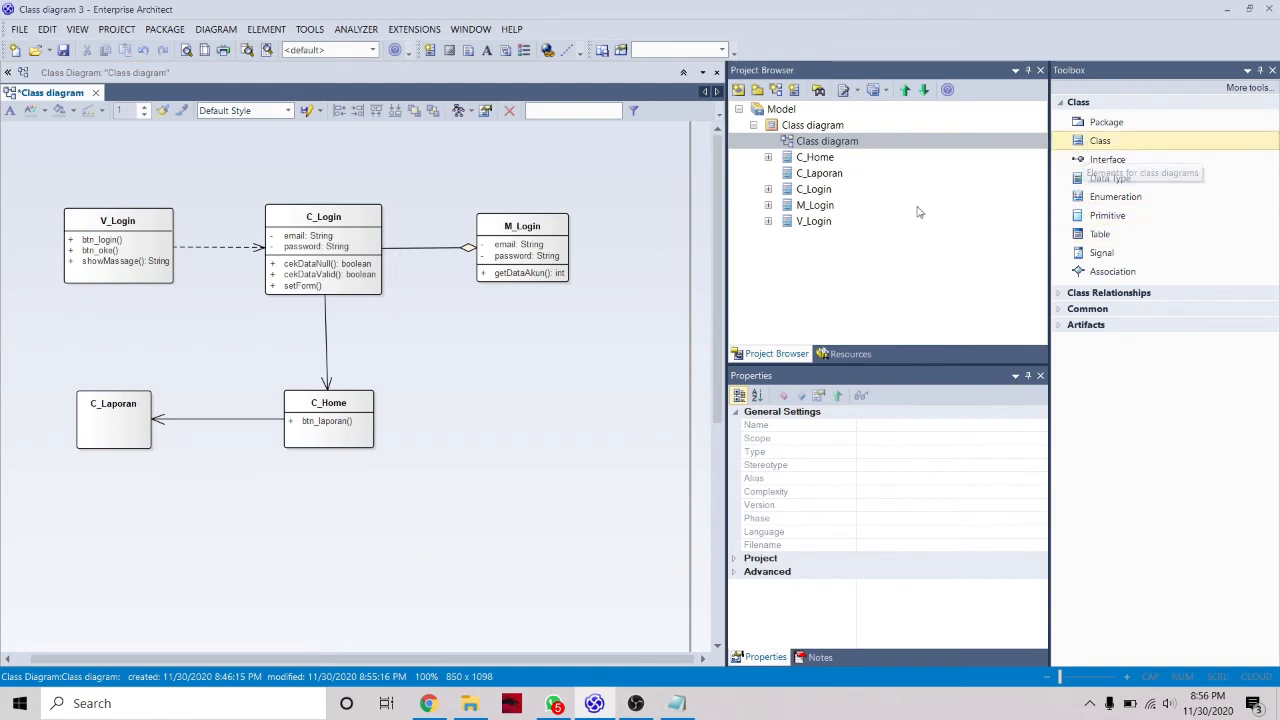
left_click(108, 573)
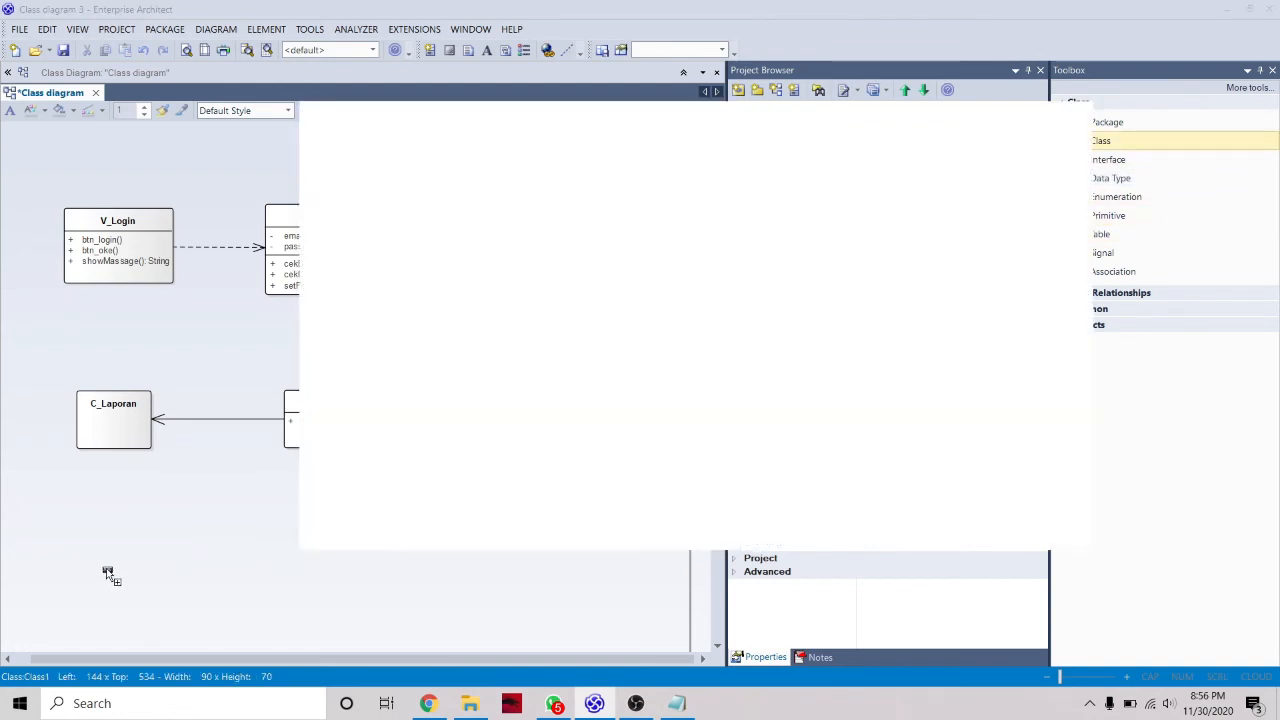
type("V")
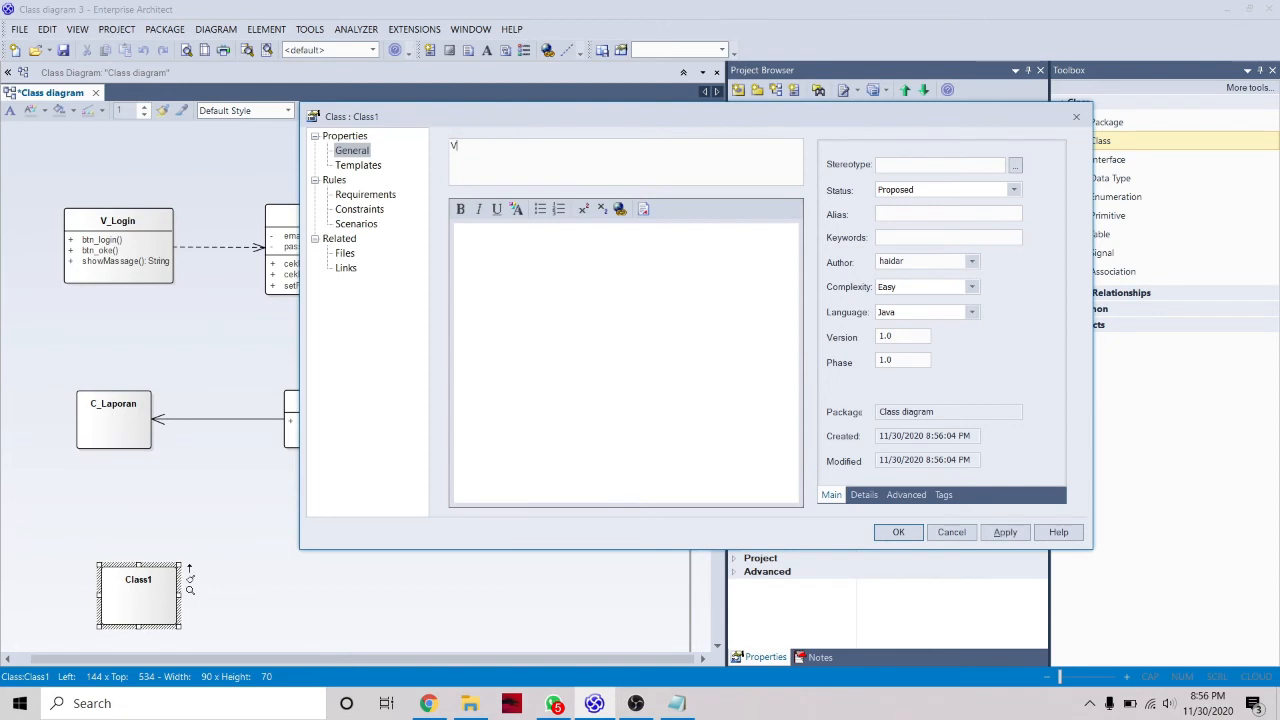
type("_Laporan")
key("Return")
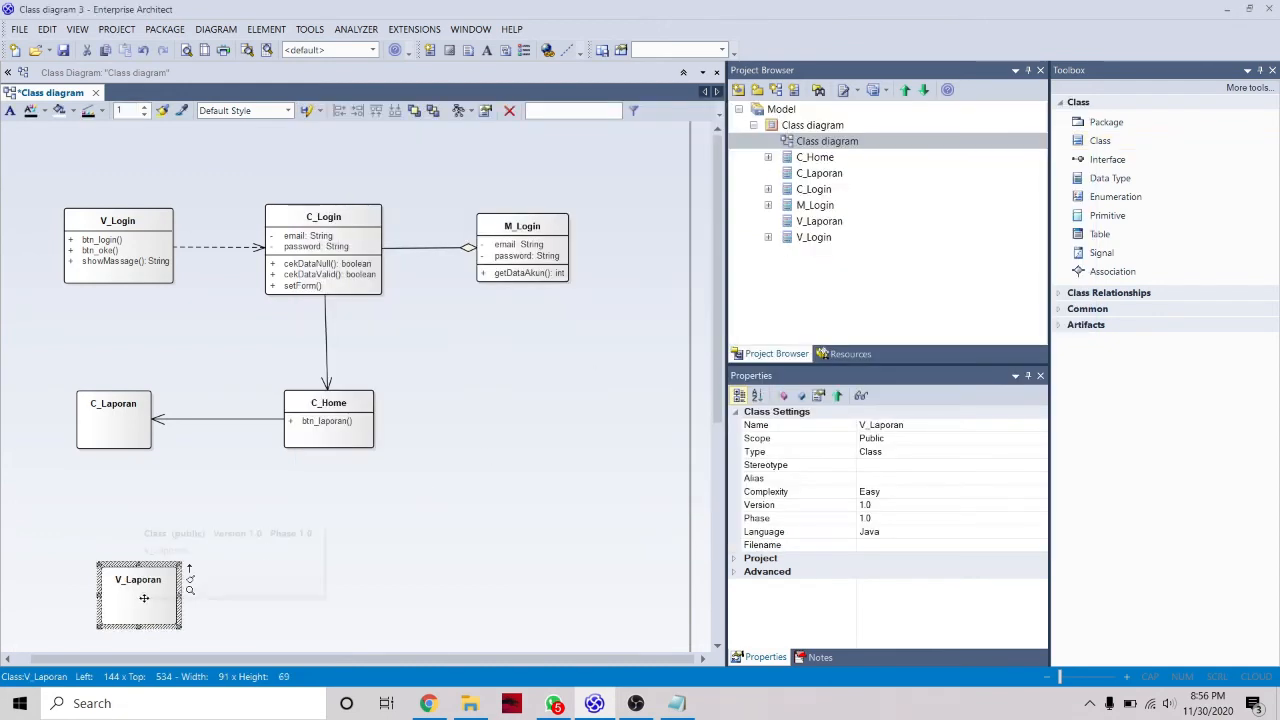
- Align V_Laporan under C_Laporan, connect it to C_Laporan with a Dependency, and shift V_Laporan slightly upward
left_click_drag(144, 598, 105, 438)
left_click(202, 560)
left_click(123, 555)
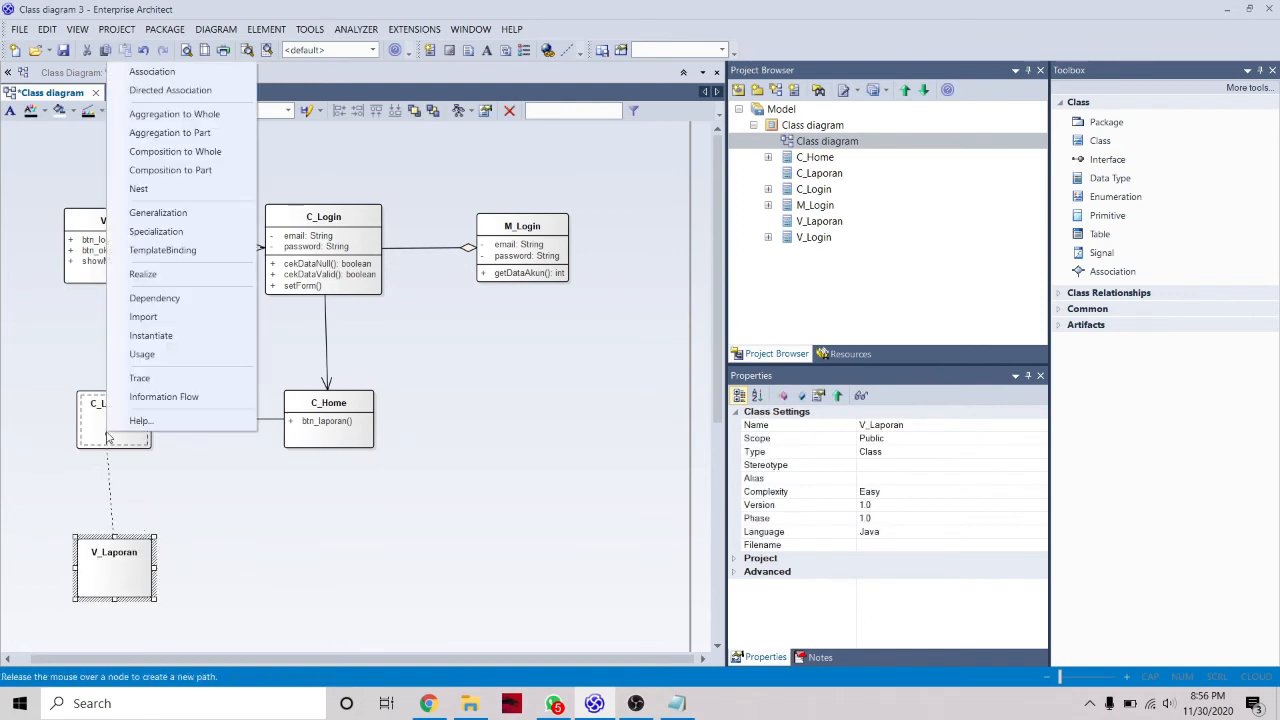
left_click(188, 297)
left_click(132, 562)
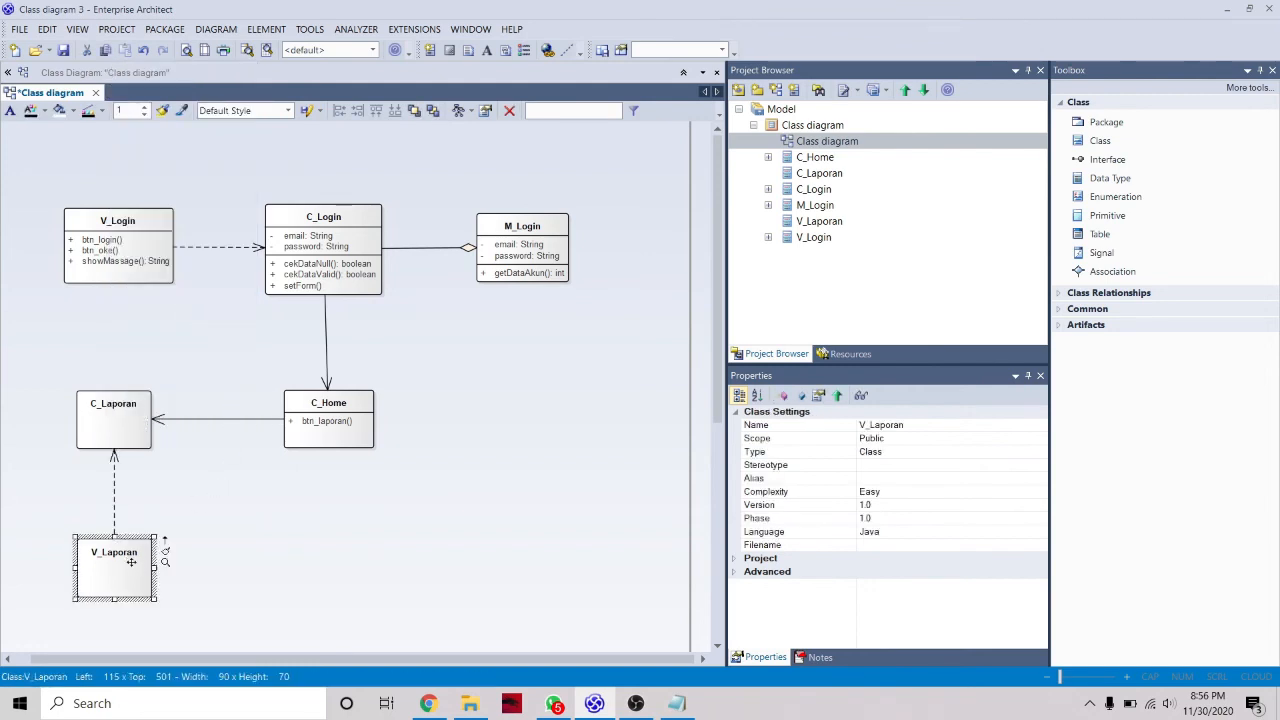
left_click_drag(131, 567, 132, 555)
left_click(237, 569)
left_click(236, 582)
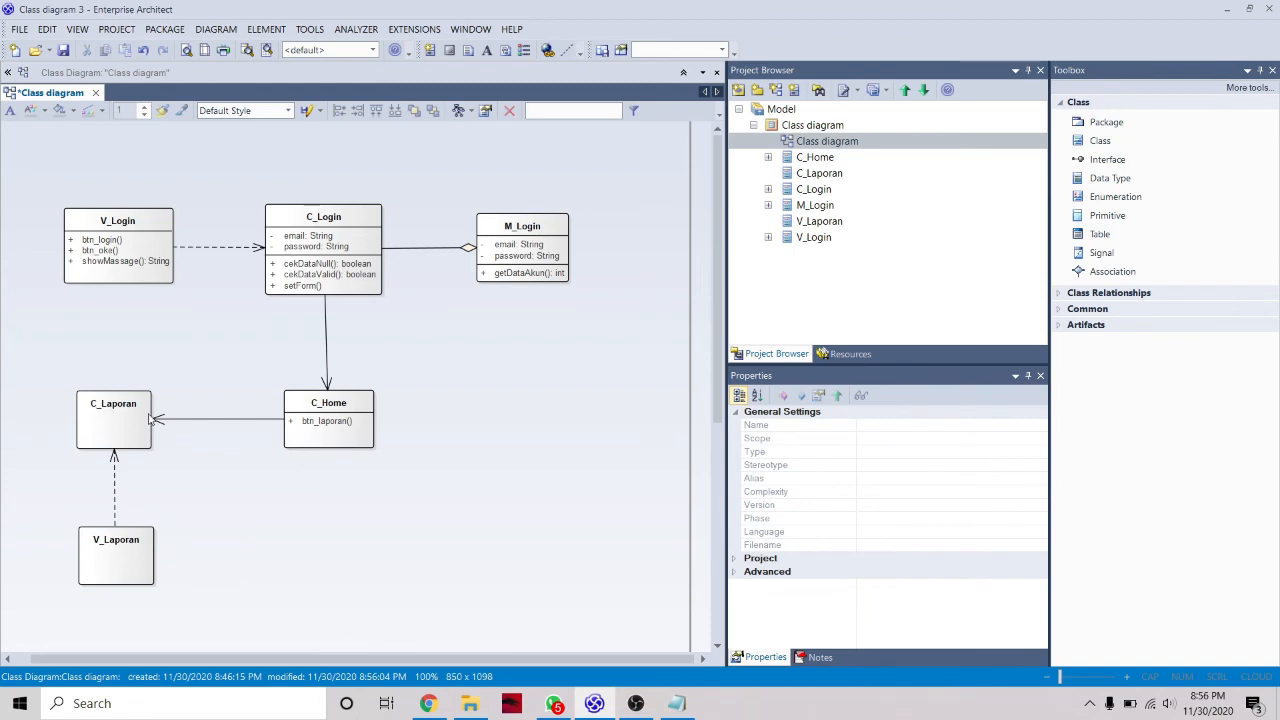
- Add a new class named M_Laporan to the diagram and position it between V_Login and C_Laporan
left_click(1100, 141)
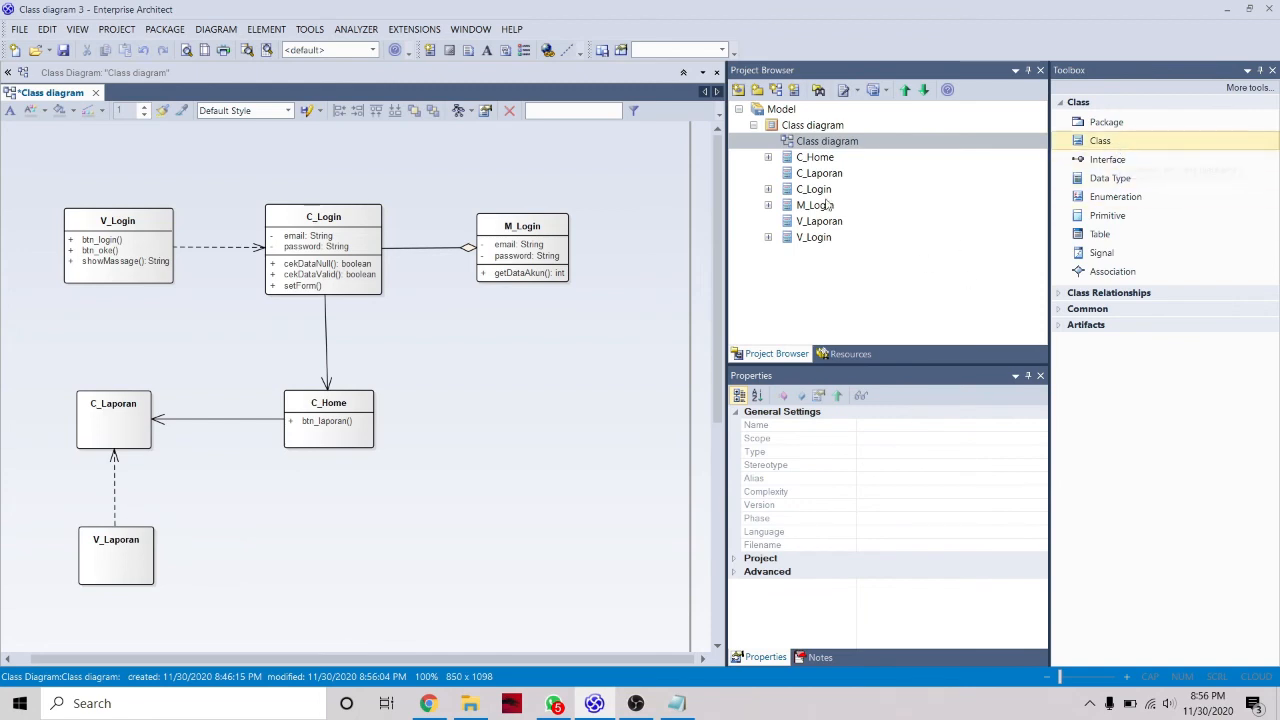
left_click(121, 340)
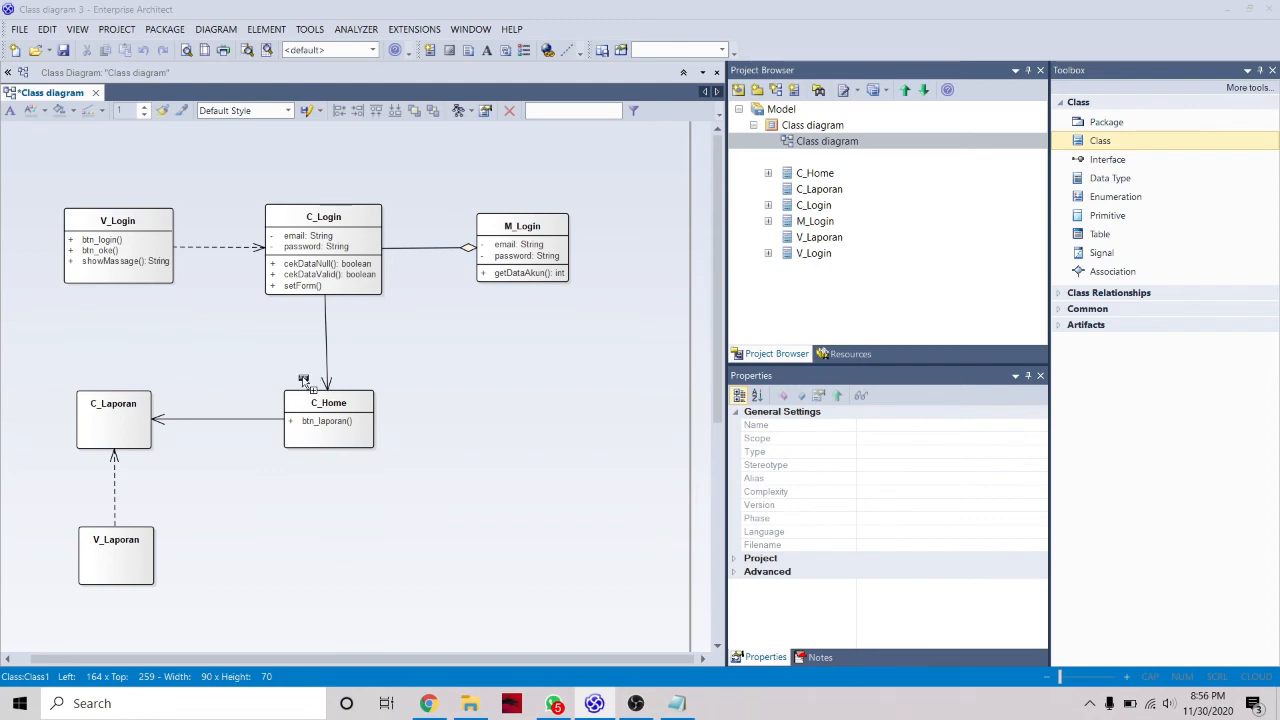
type("M_")
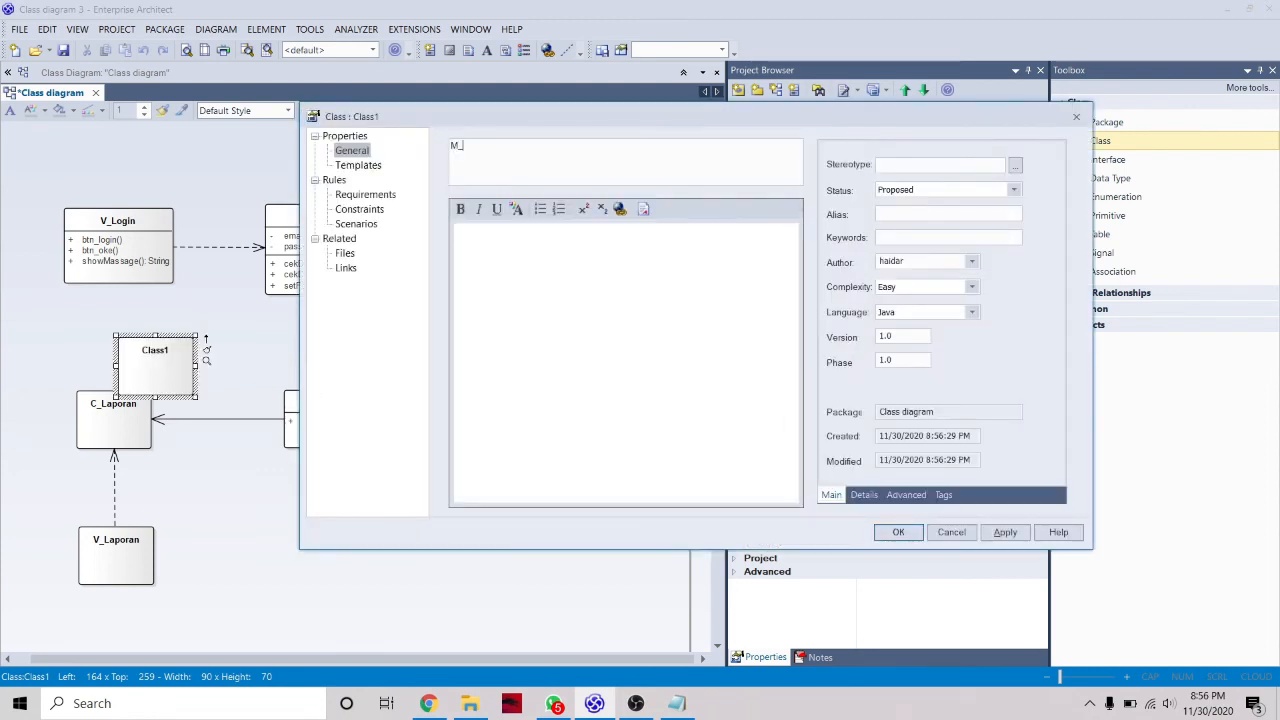
type("Laporan")
key("Return")
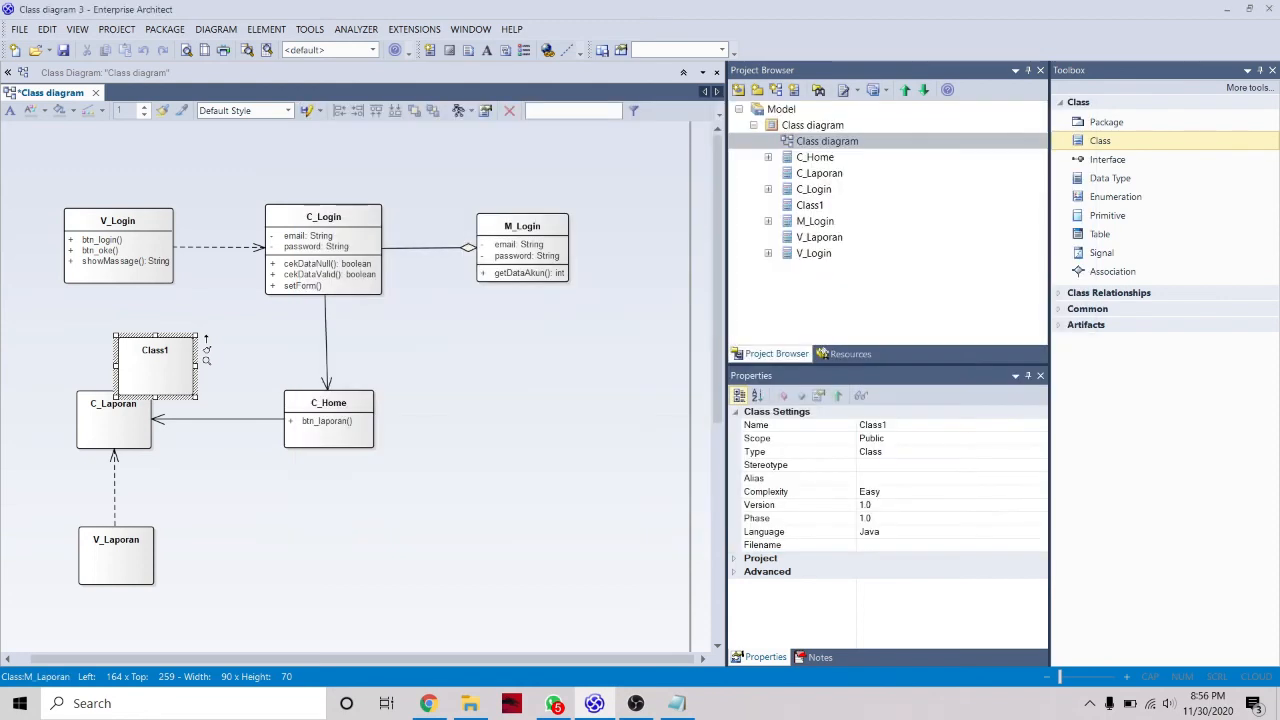
left_click_drag(160, 375, 118, 337)
left_click(169, 374)
- Connect C_Laporan to M_Laporan with an Aggregation to Whole relationship and nudge M_Laporan right so the line runs vertically
left_click(110, 405)
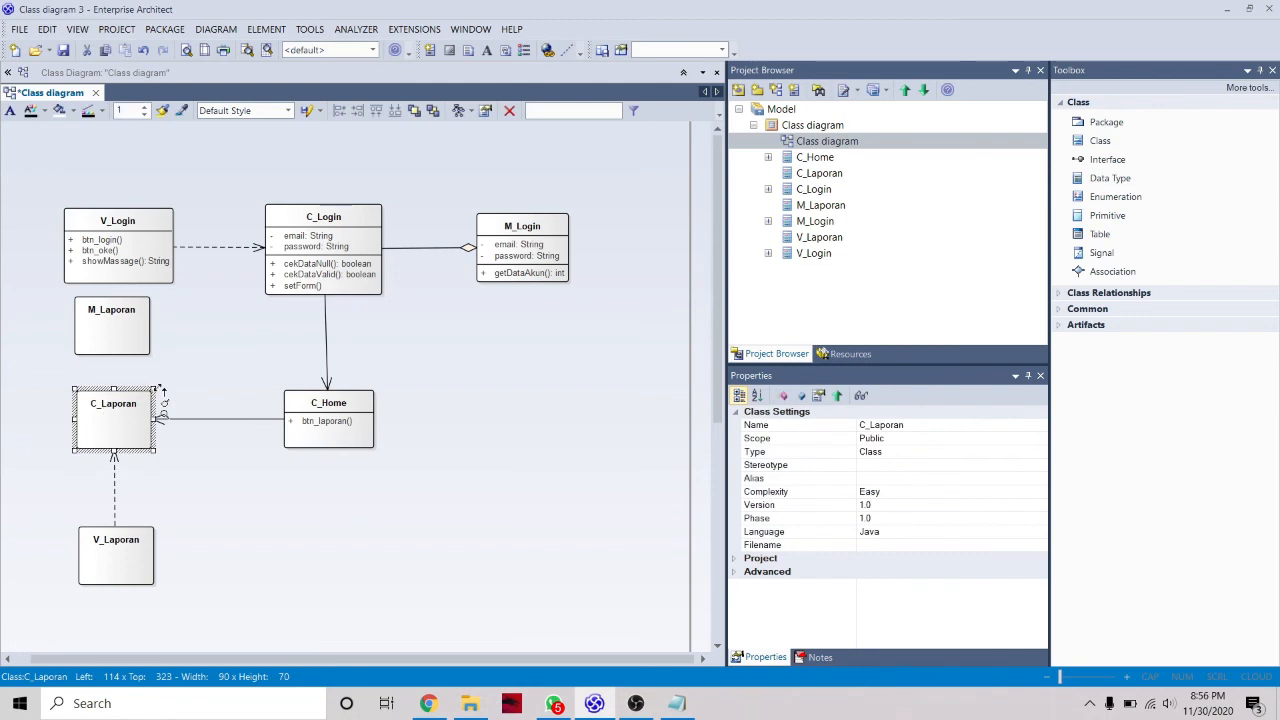
left_click_drag(167, 392, 114, 343)
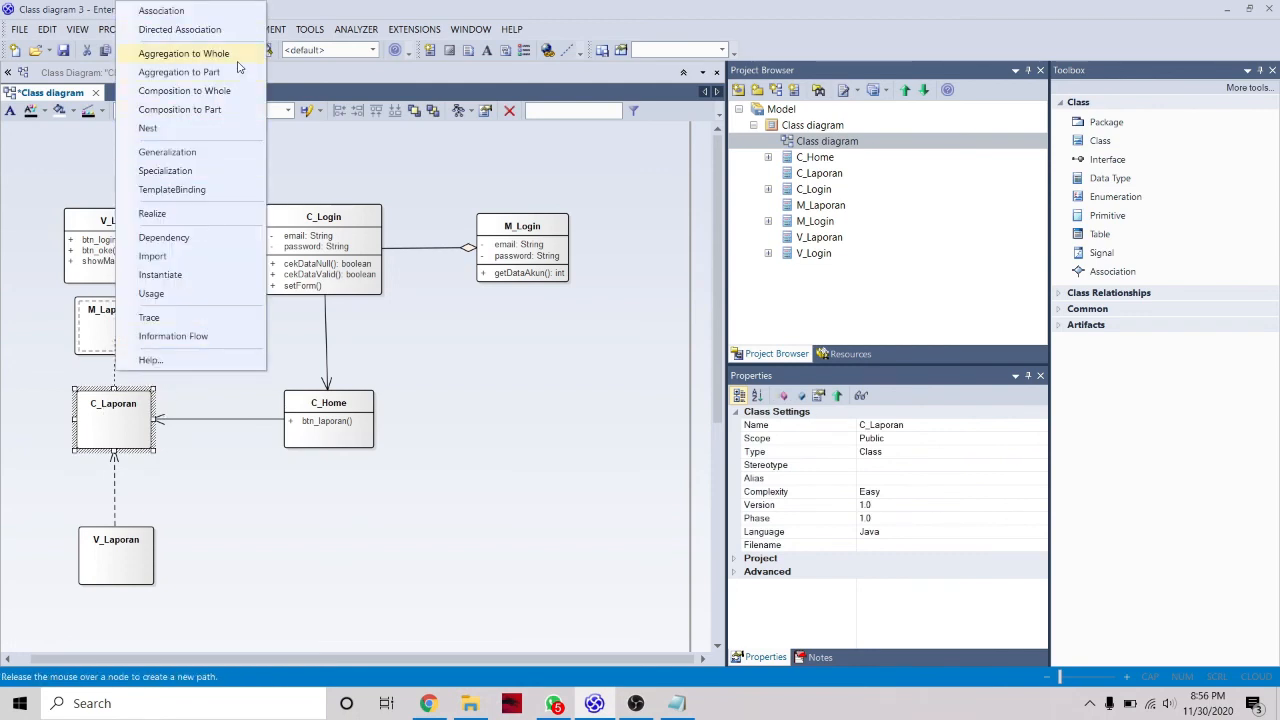
left_click(238, 62)
left_click(112, 323)
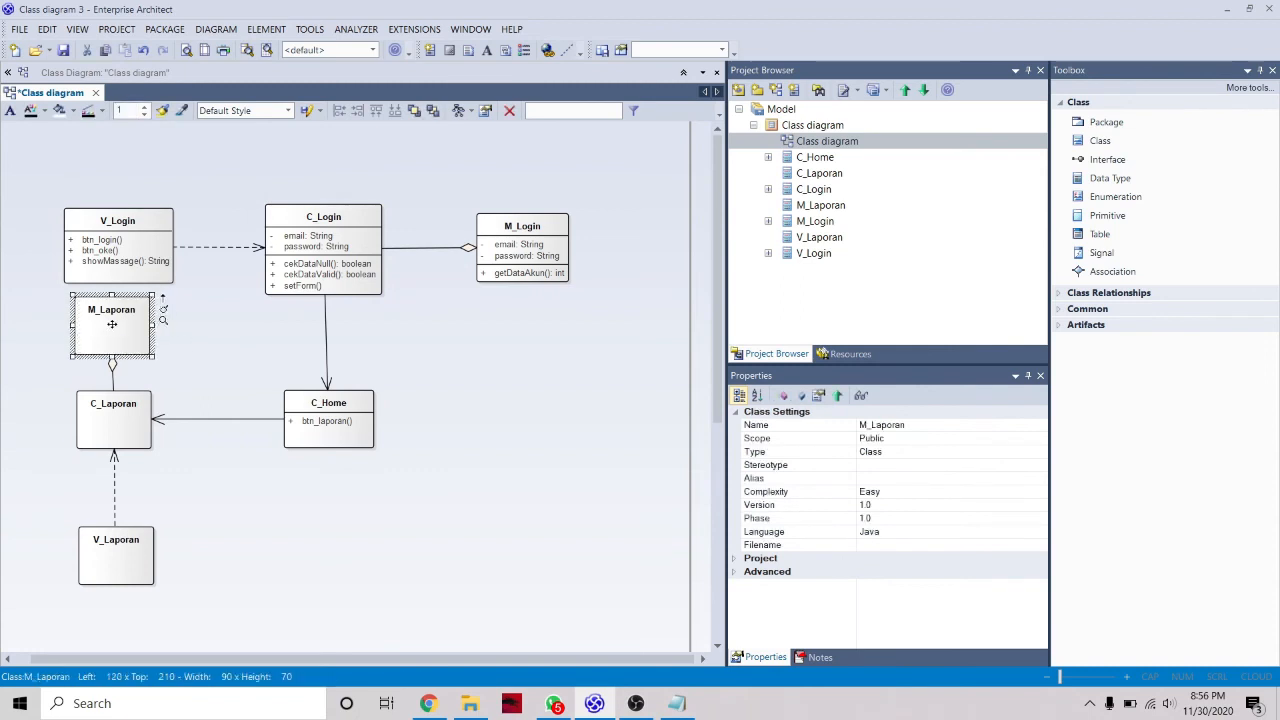
left_click_drag(112, 323, 116, 323)
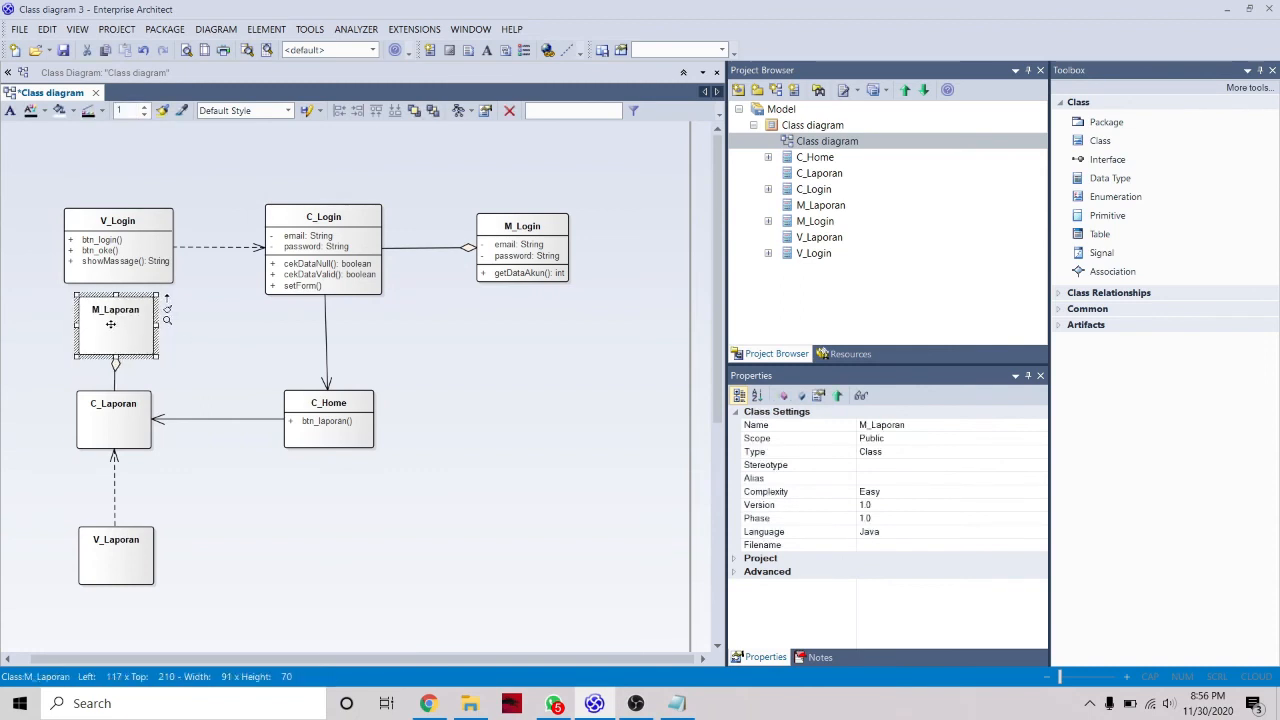
left_click(225, 351)
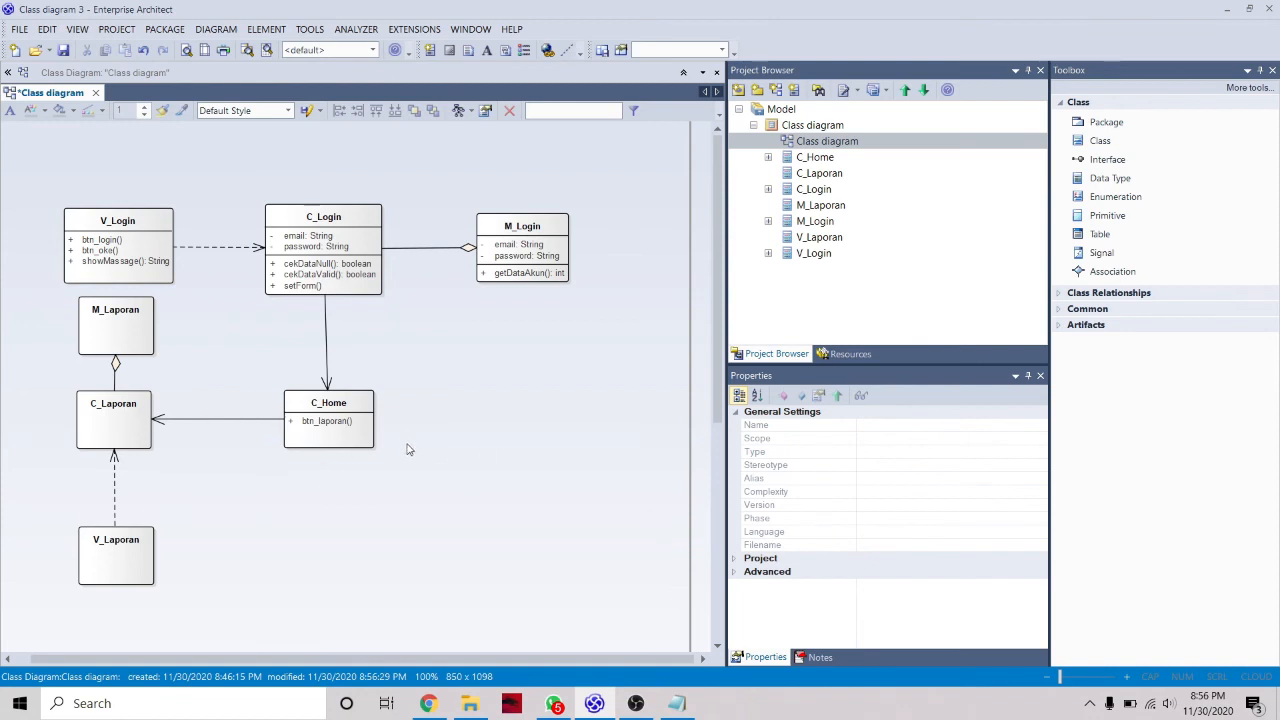
- Move C_Home slightly left so its association line from C_Login runs straight down
left_click(345, 432)
left_click_drag(345, 432, 339, 432)
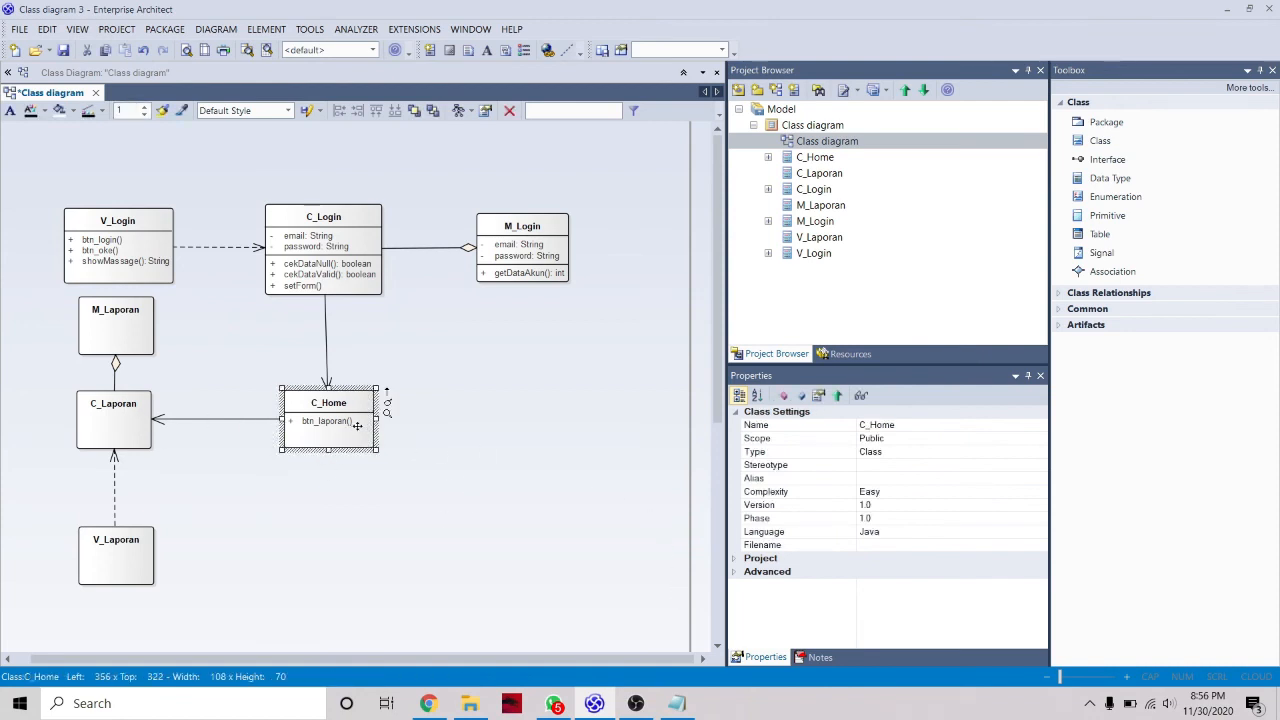
left_click(475, 432)
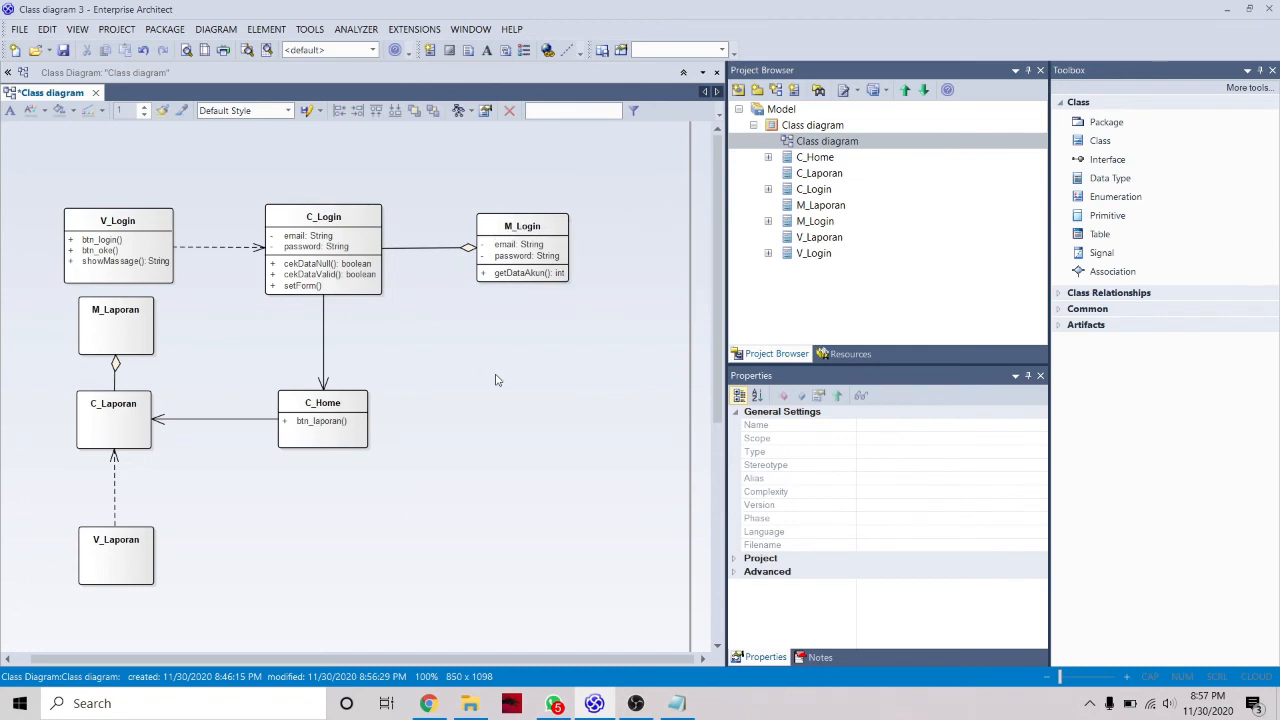
- Add a new class named C_Register to the diagram and position it below M_Login, beside C_Home
left_click(1100, 141)
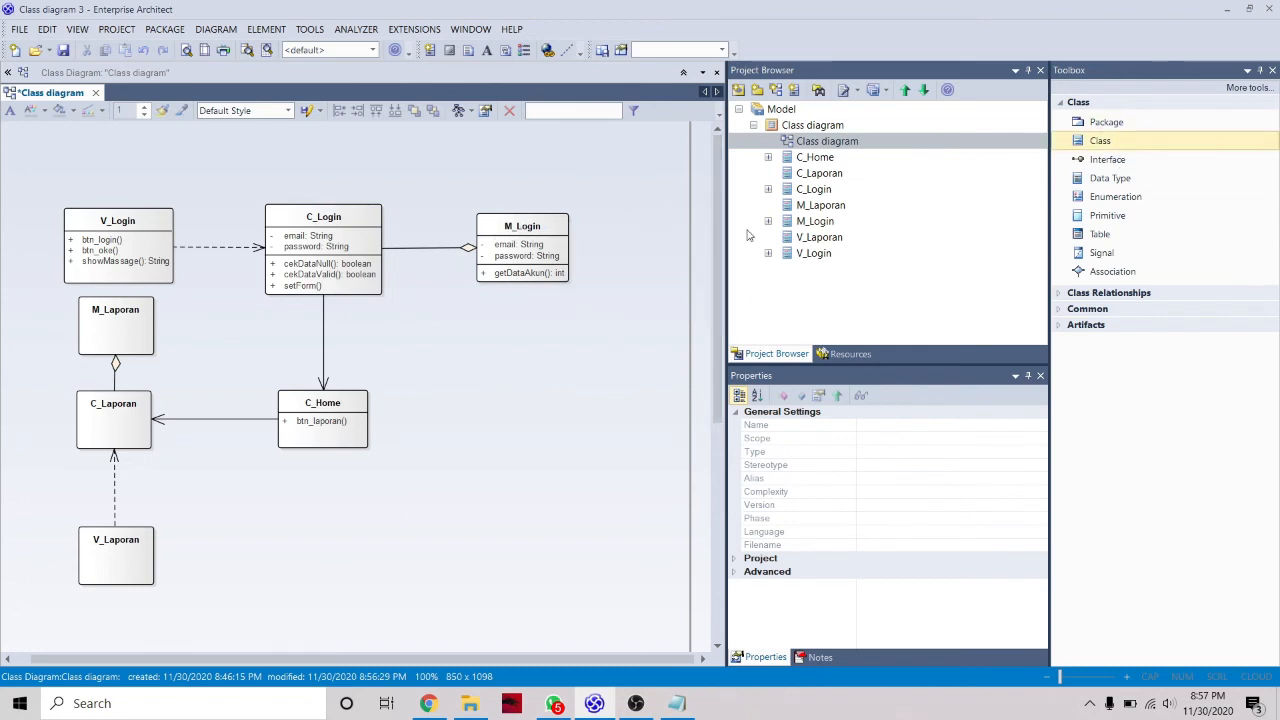
left_click(530, 396)
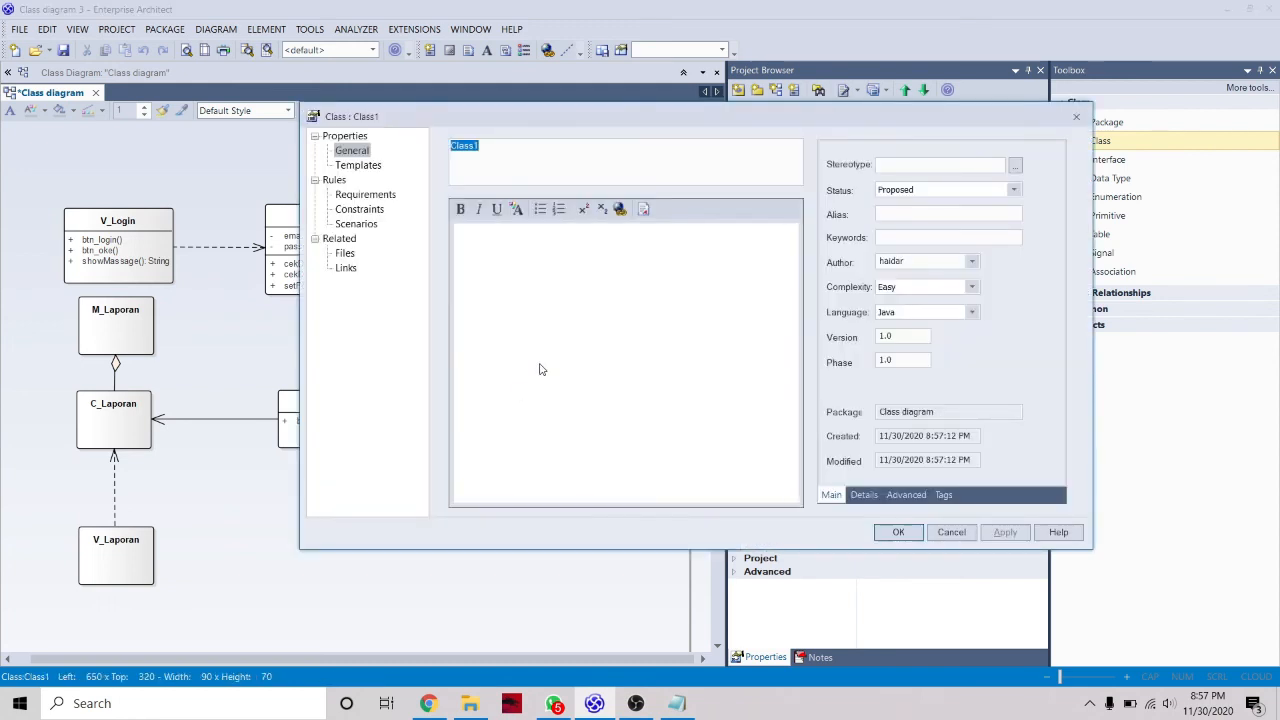
type("C_Register")
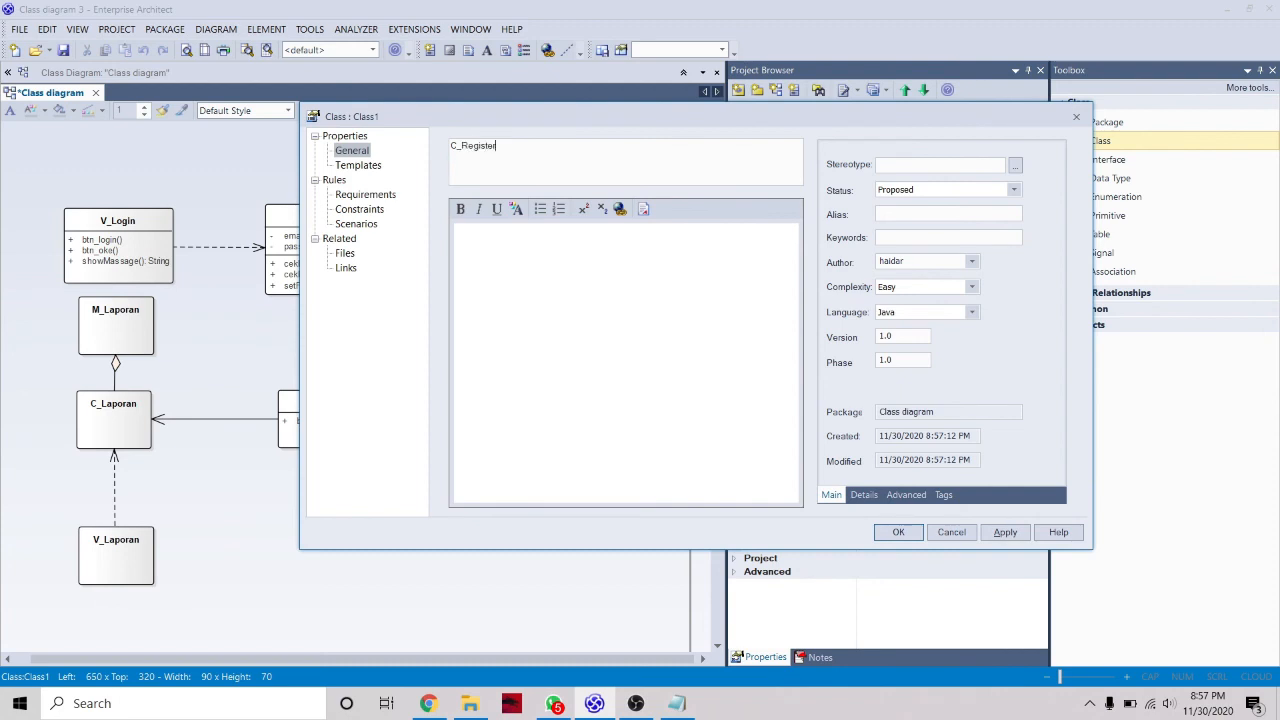
key("Return")
left_click_drag(583, 439, 495, 408)
- Connect C_Login to C_Register with a Directed Association
left_click(350, 277)
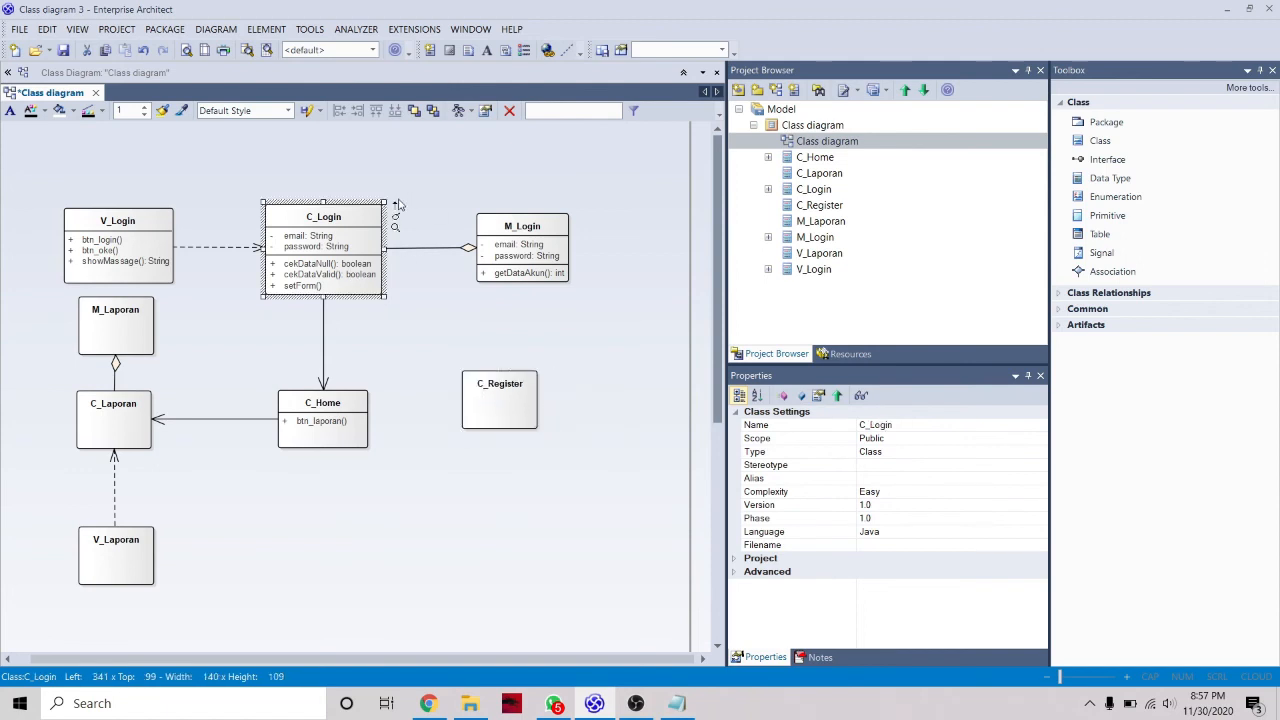
left_click_drag(398, 206, 480, 389)
left_click(566, 41)
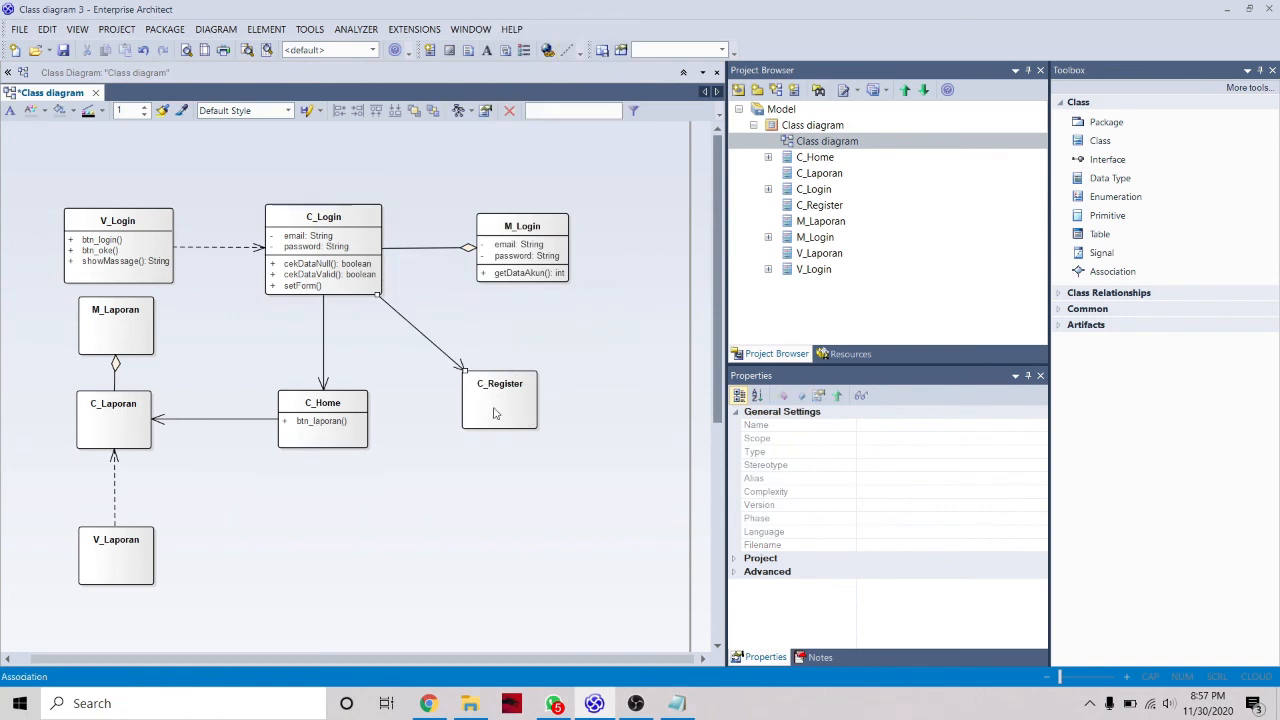
- Move the C_Register class slightly down and to the left
left_click(493, 412)
left_click_drag(491, 417, 483, 426)
left_click(586, 420)
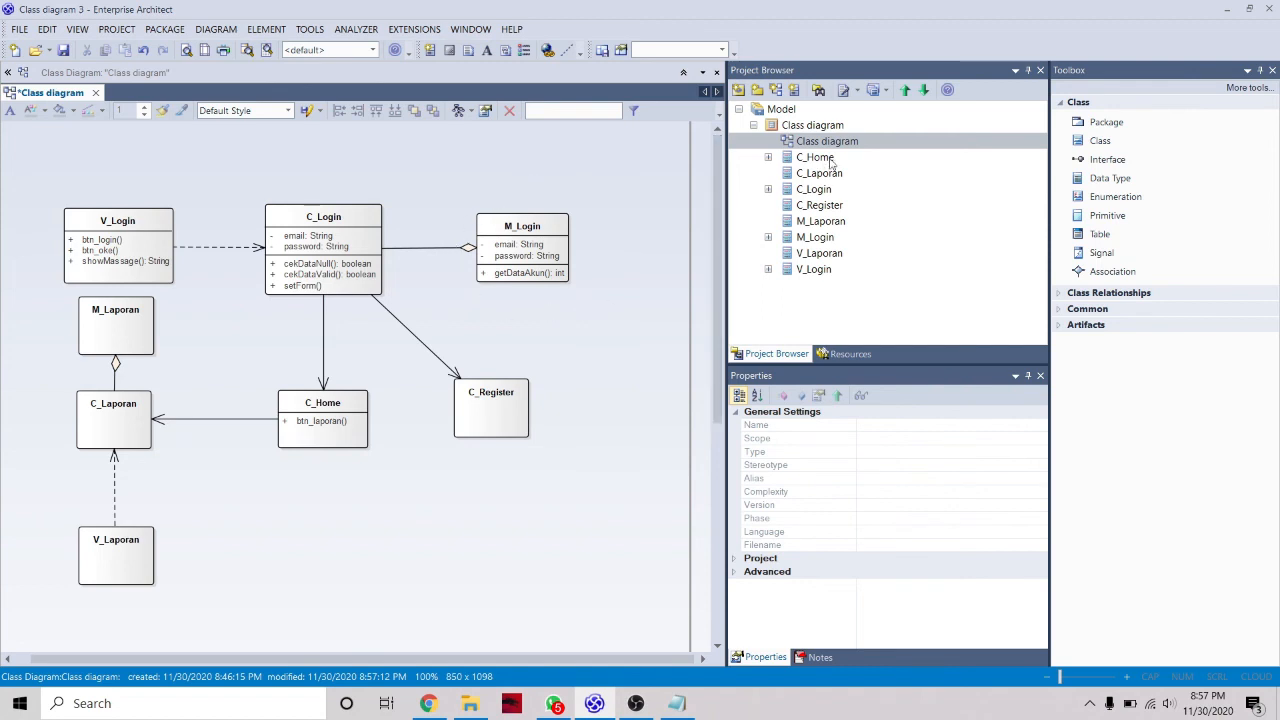
- Add a new class named V_login to the diagram, placed to the lower right of C_Register
left_click(1115, 141)
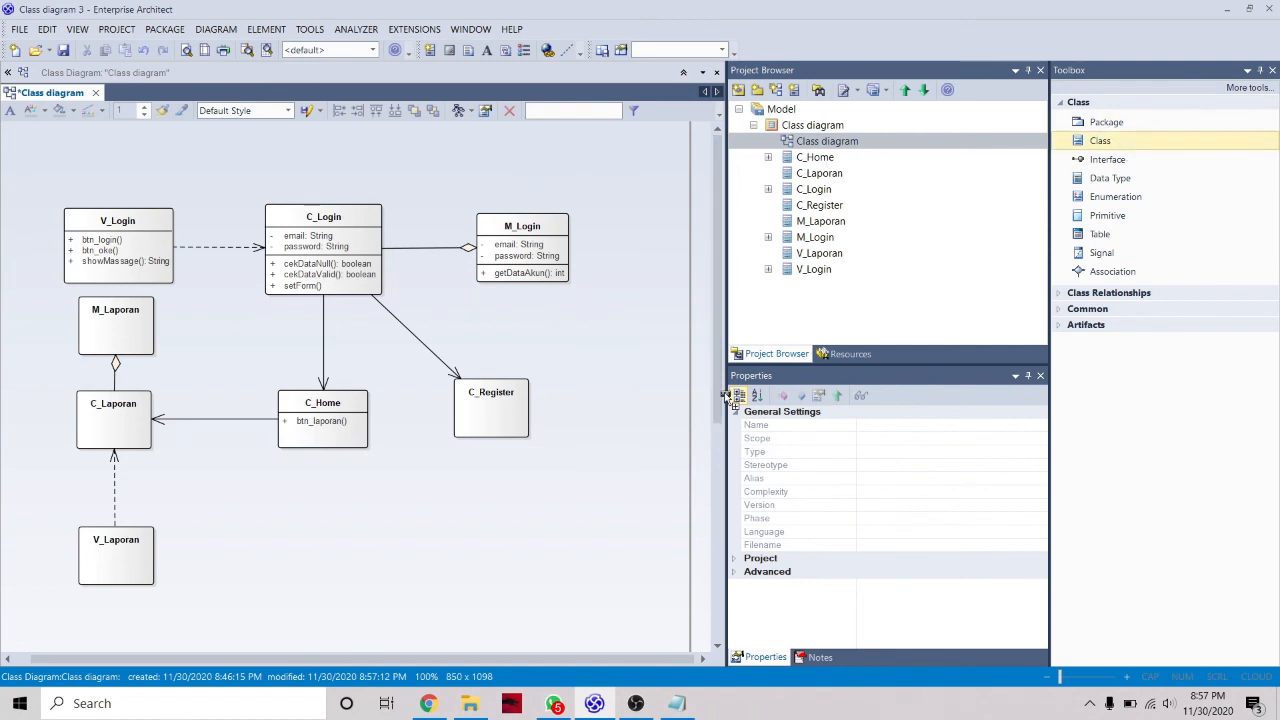
left_click(621, 445)
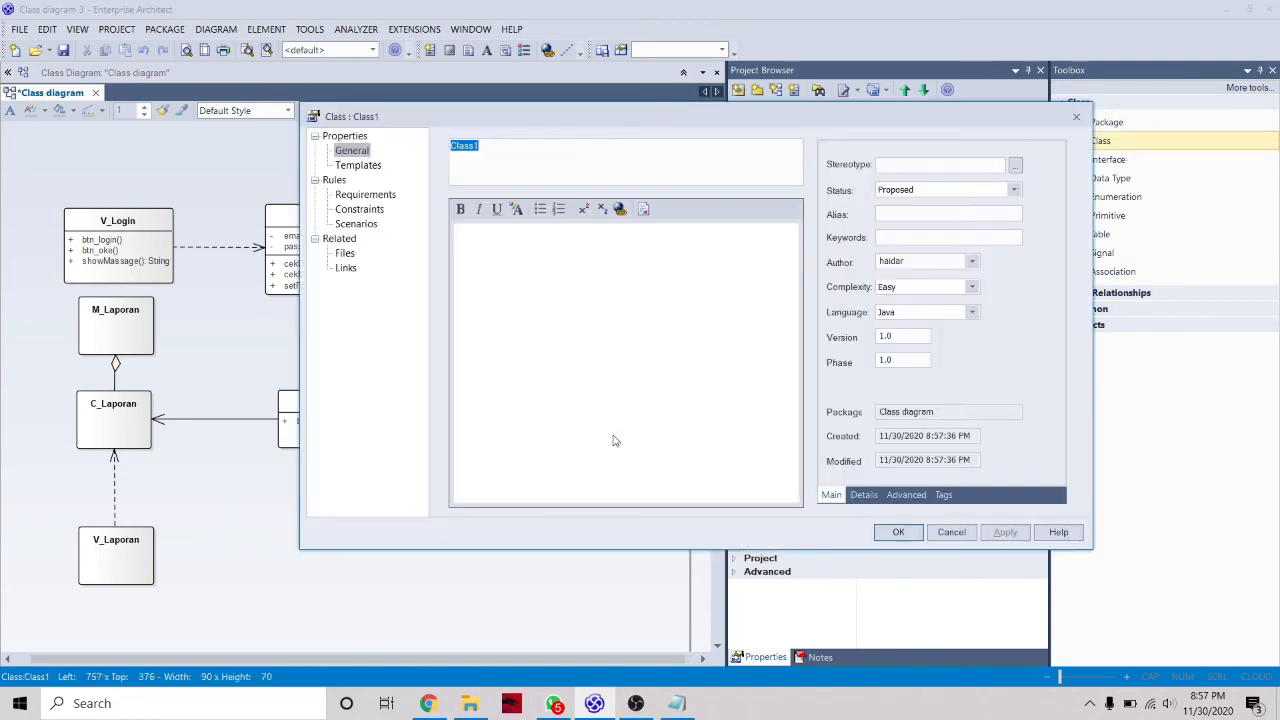
type("V_login")
key("Return")
left_click_drag(630, 476, 596, 478)
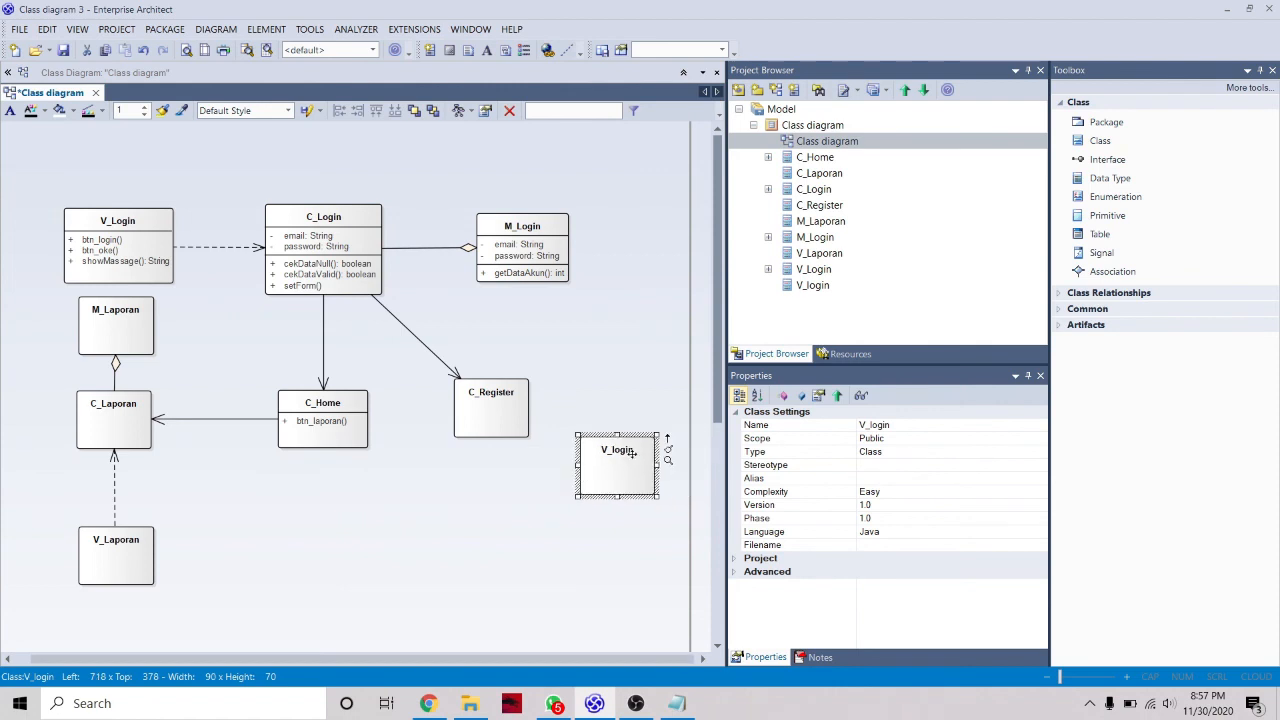
- Rename the new V_login class as V_Register
left_click(628, 452)
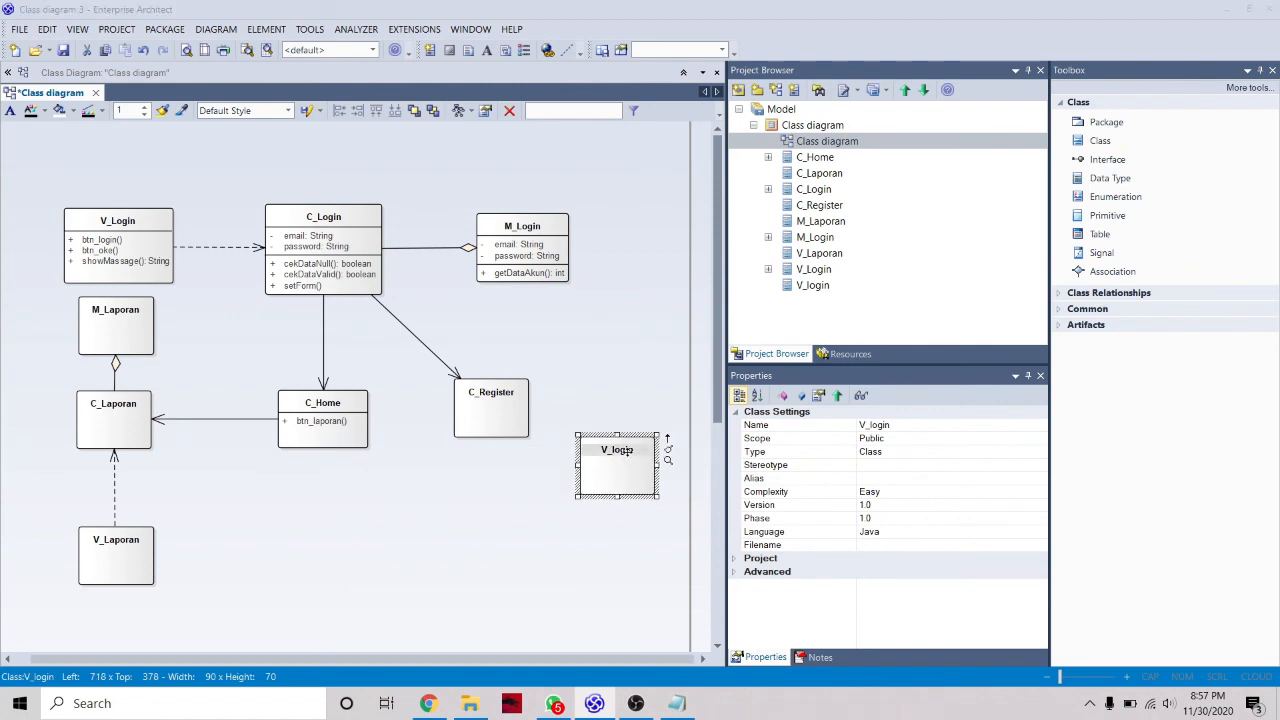
double_click(628, 452)
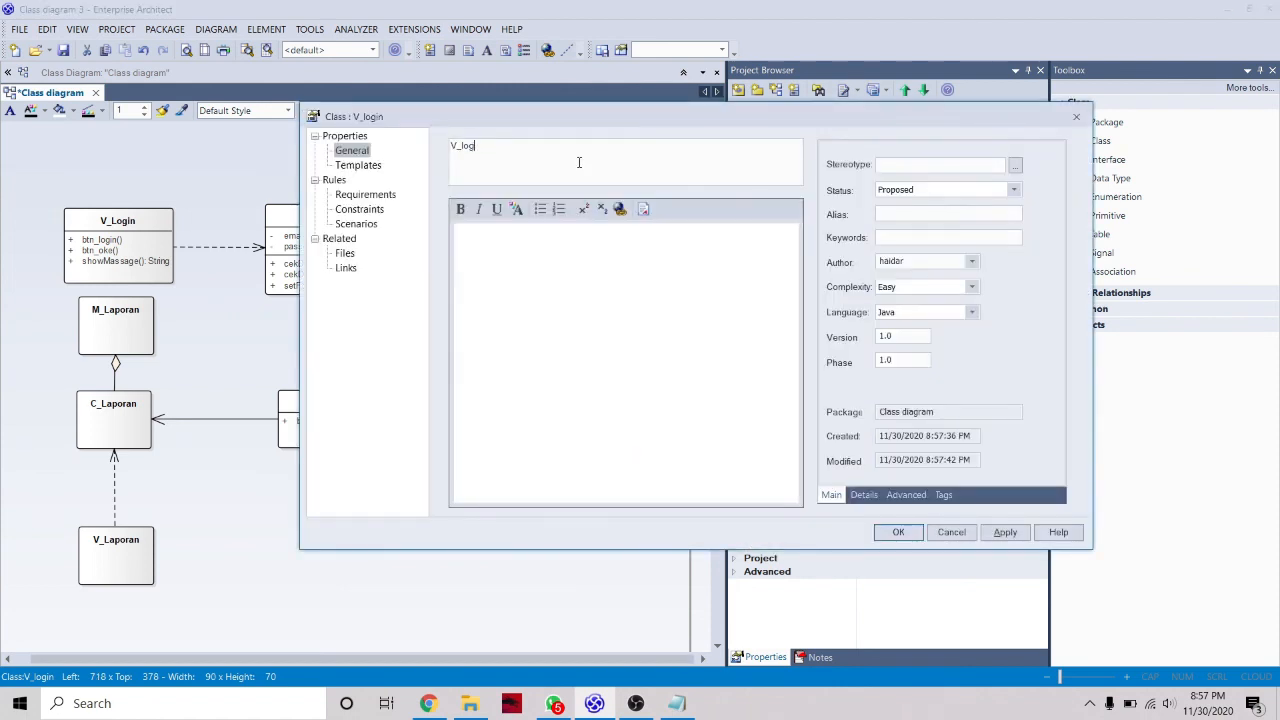
key("BackSpace")
key("BackSpace")
key("BackSpace")
type("Register")
key("Return")
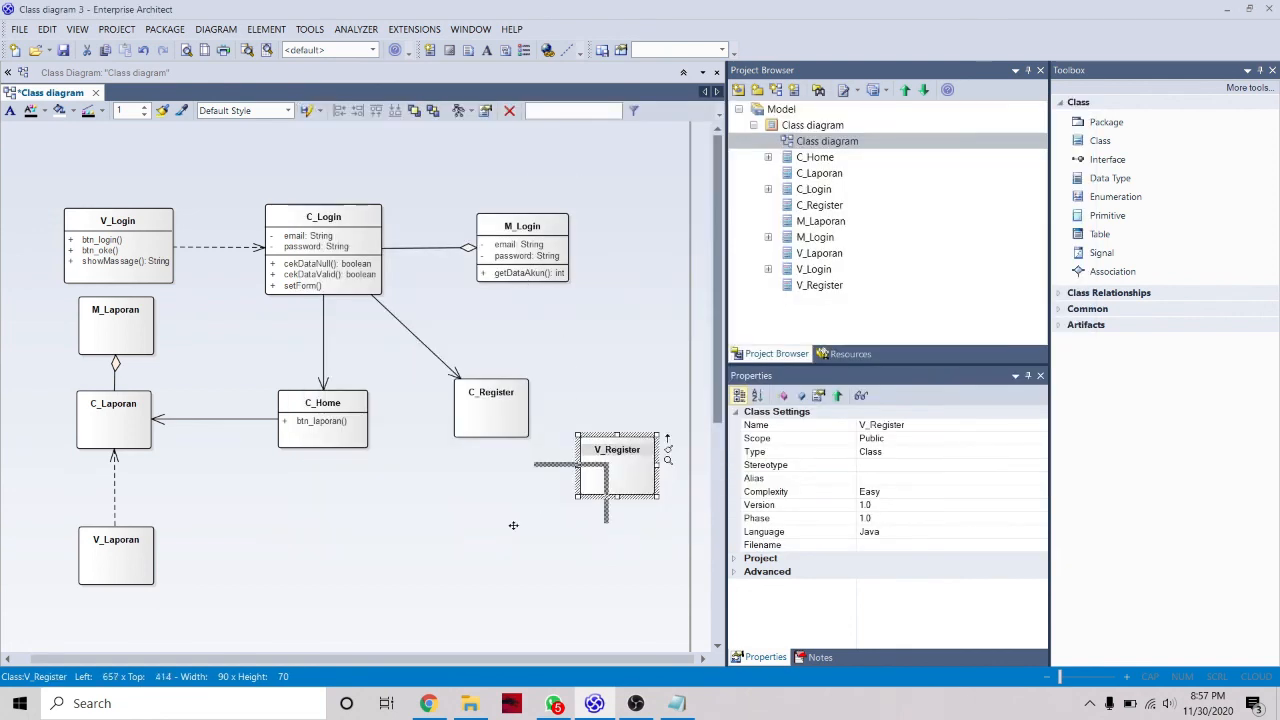
- Position V_Register below C_Register and connect it to C_Register with a Dependency
left_click_drag(513, 525, 488, 392)
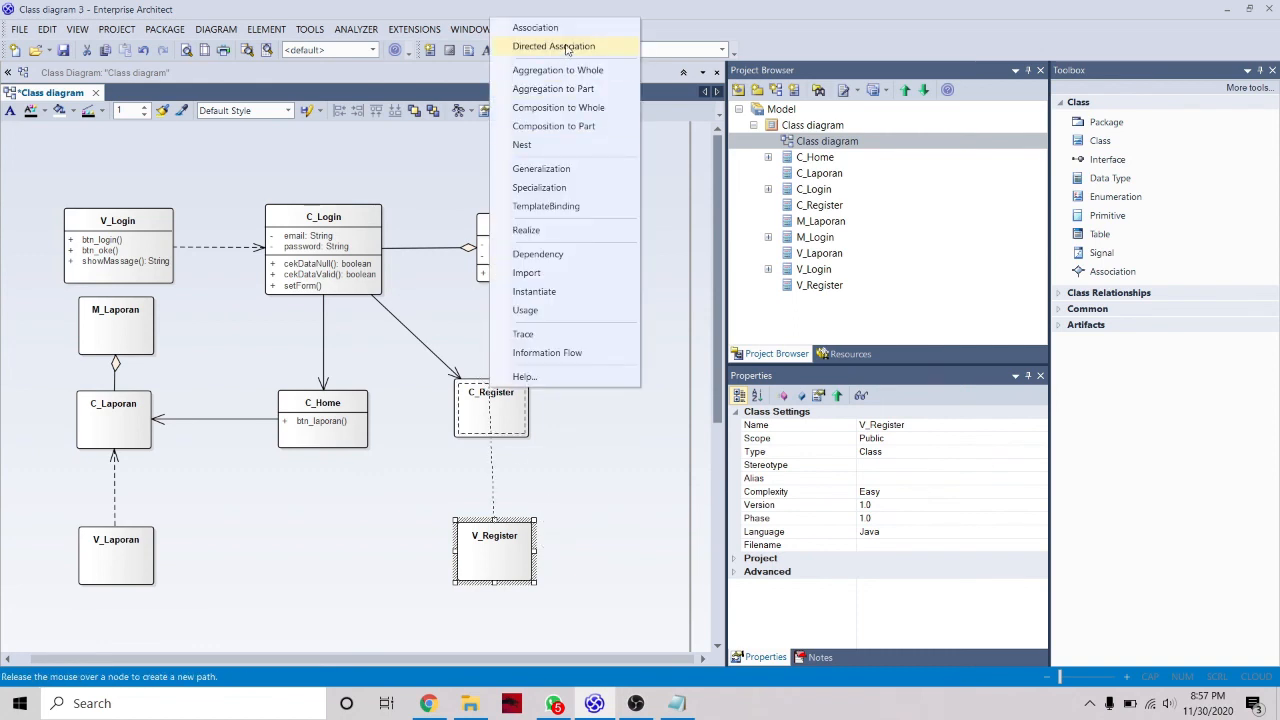
left_click(568, 256)
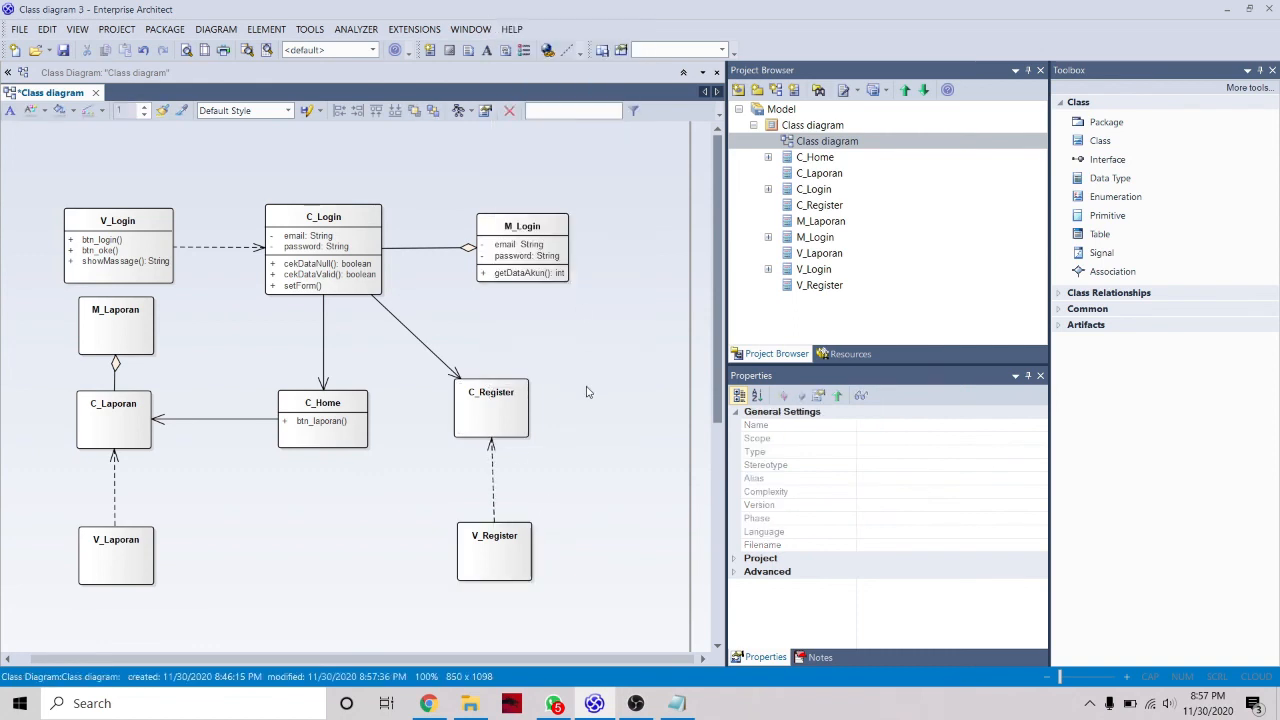
left_click(507, 567)
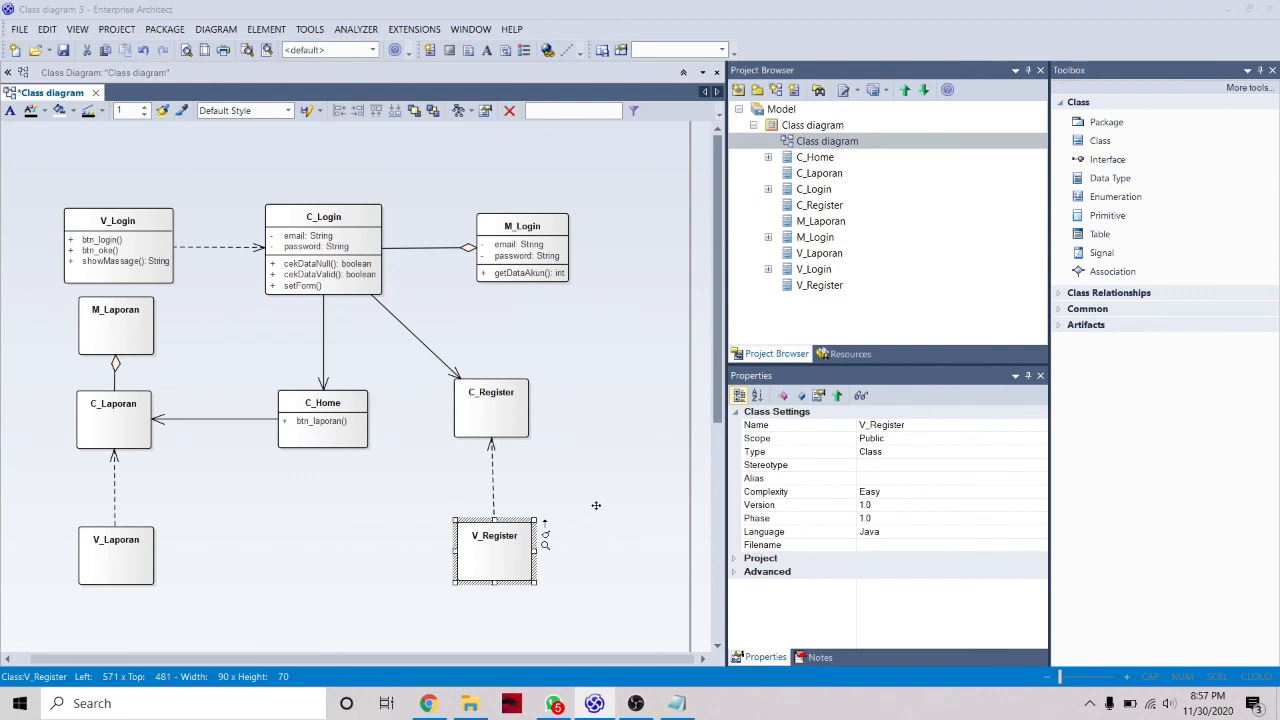
key("alt+Return")
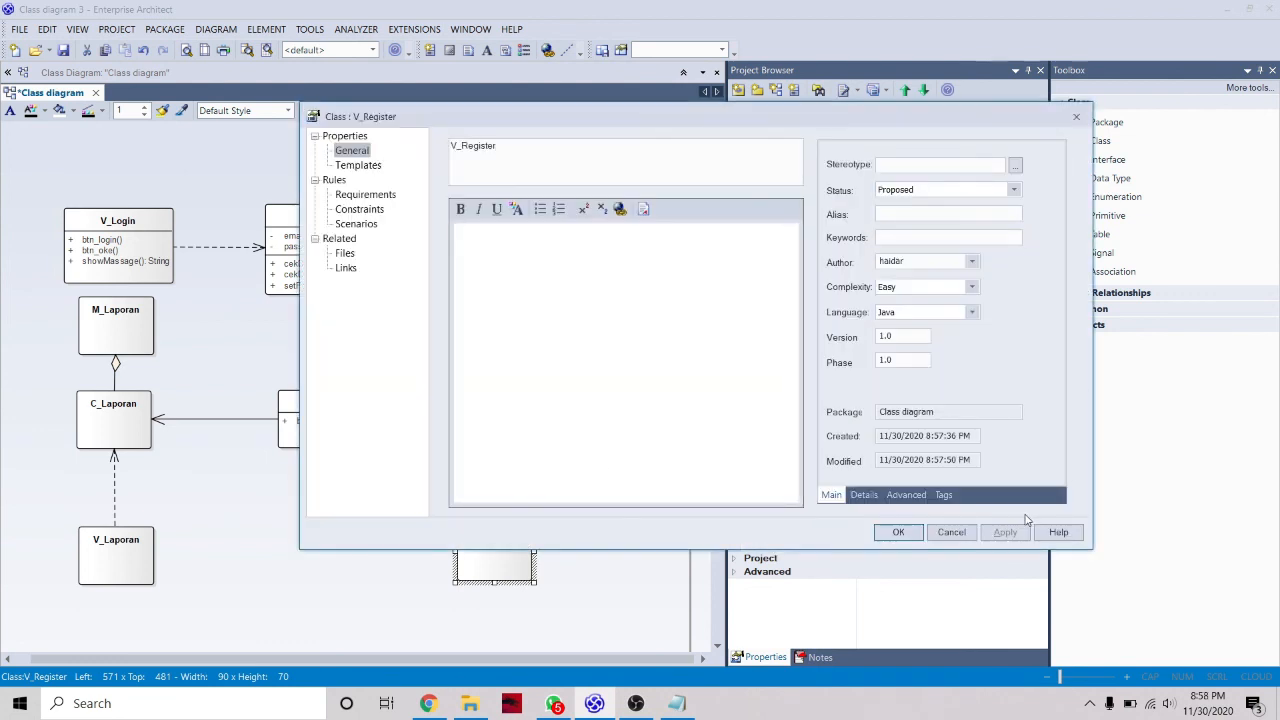
left_click(951, 532)
- Move V_Register slightly up and left so its dependency line to C_Register runs vertically
left_click_drag(516, 552, 517, 530)
left_click(611, 519)
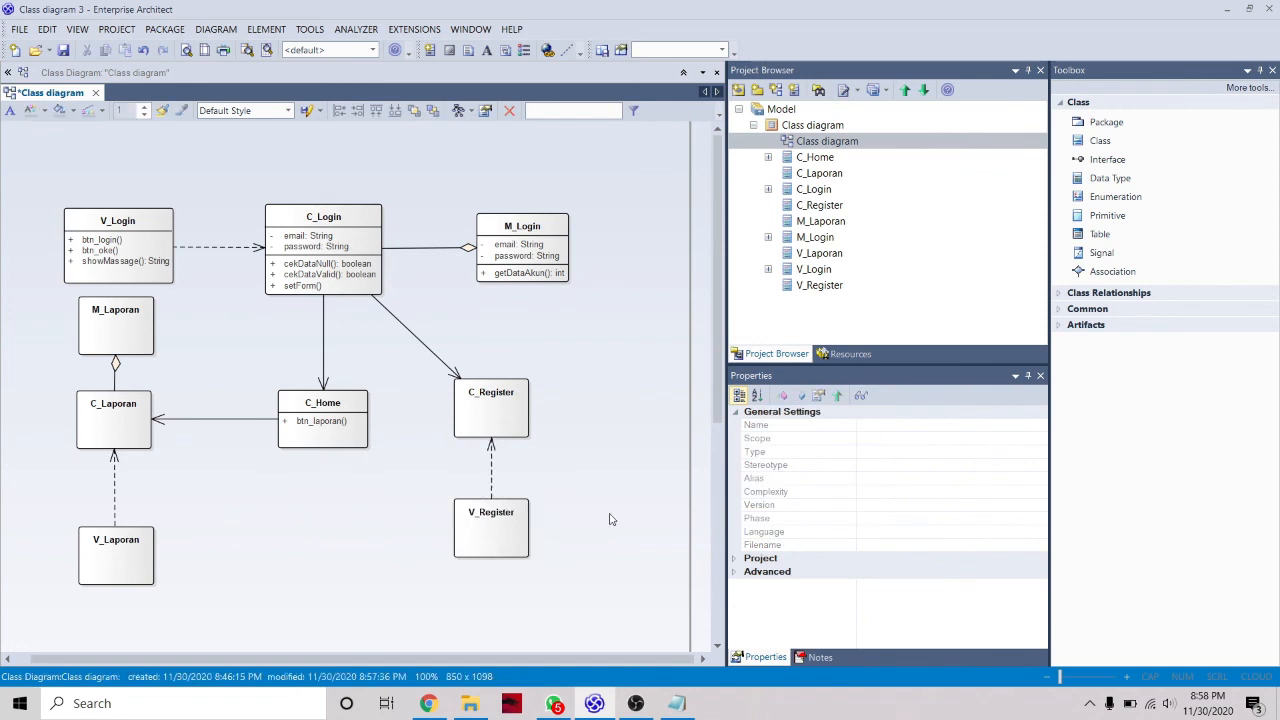
- Add a new class named M_Register to the diagram and position it to the right of C_Register
left_click(1100, 141)
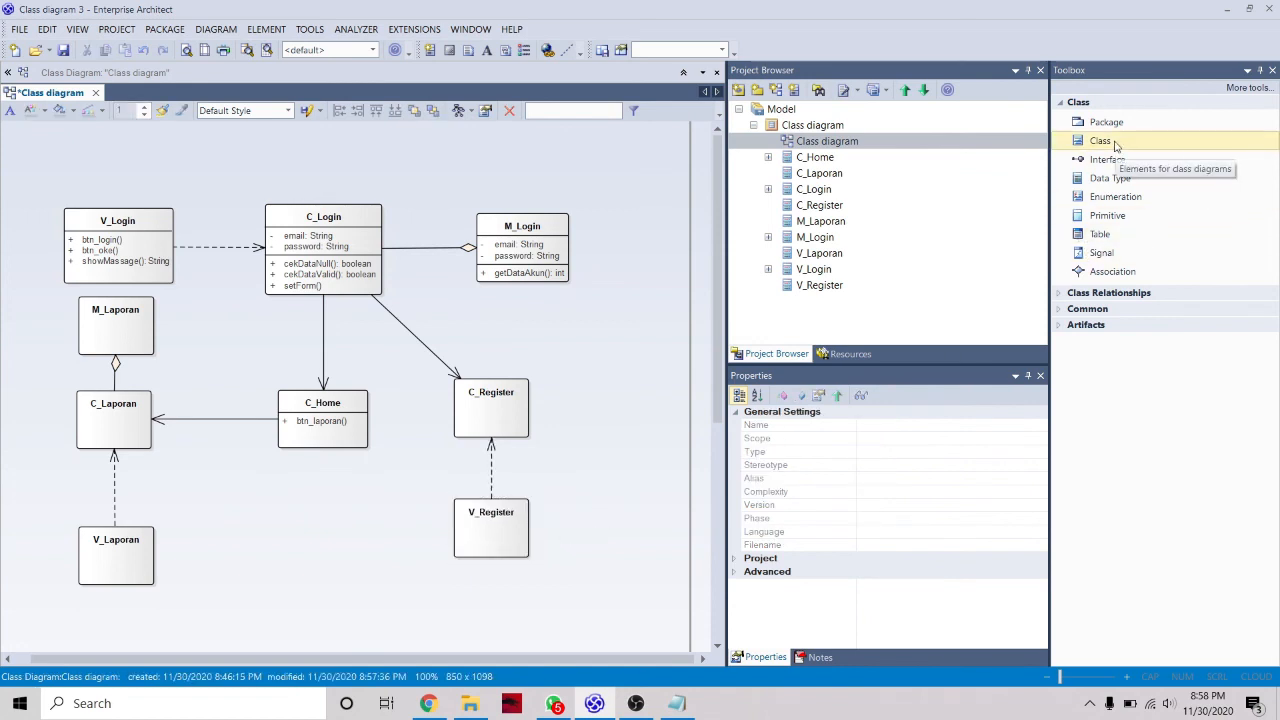
left_click(634, 400)
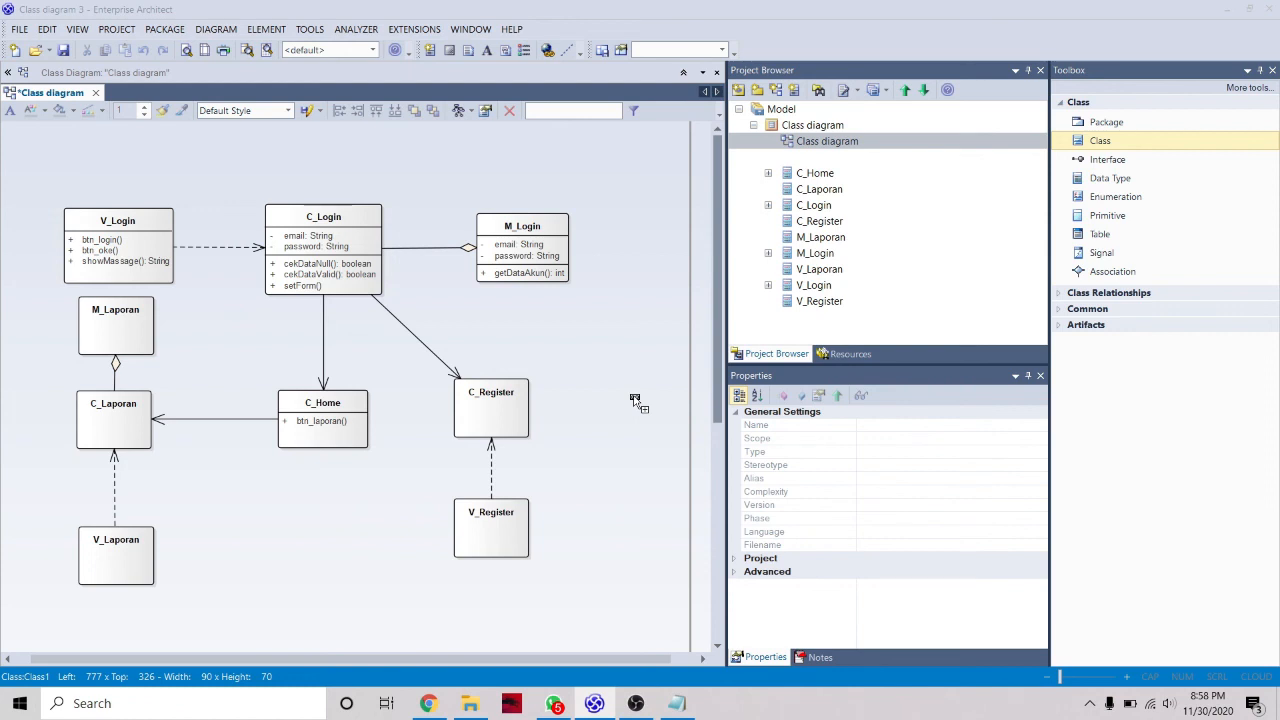
type("M")
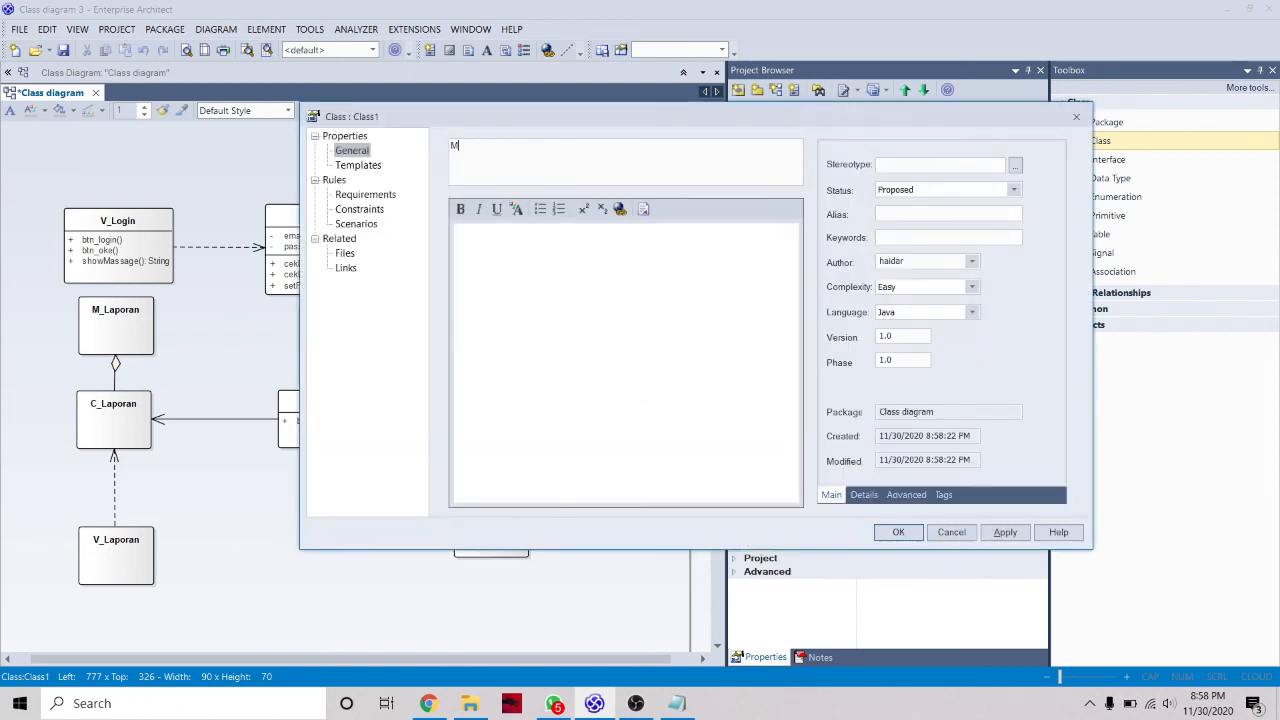
type("_Register")
key("Return")
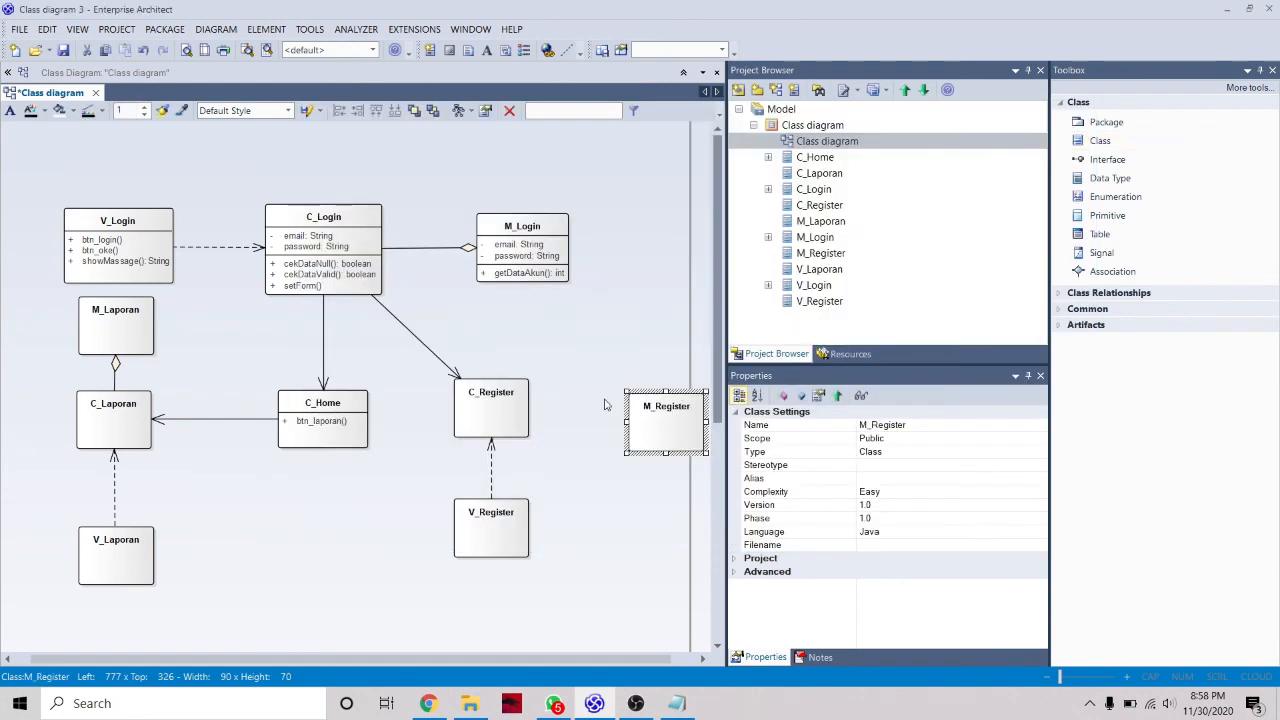
left_click_drag(680, 437, 649, 416)
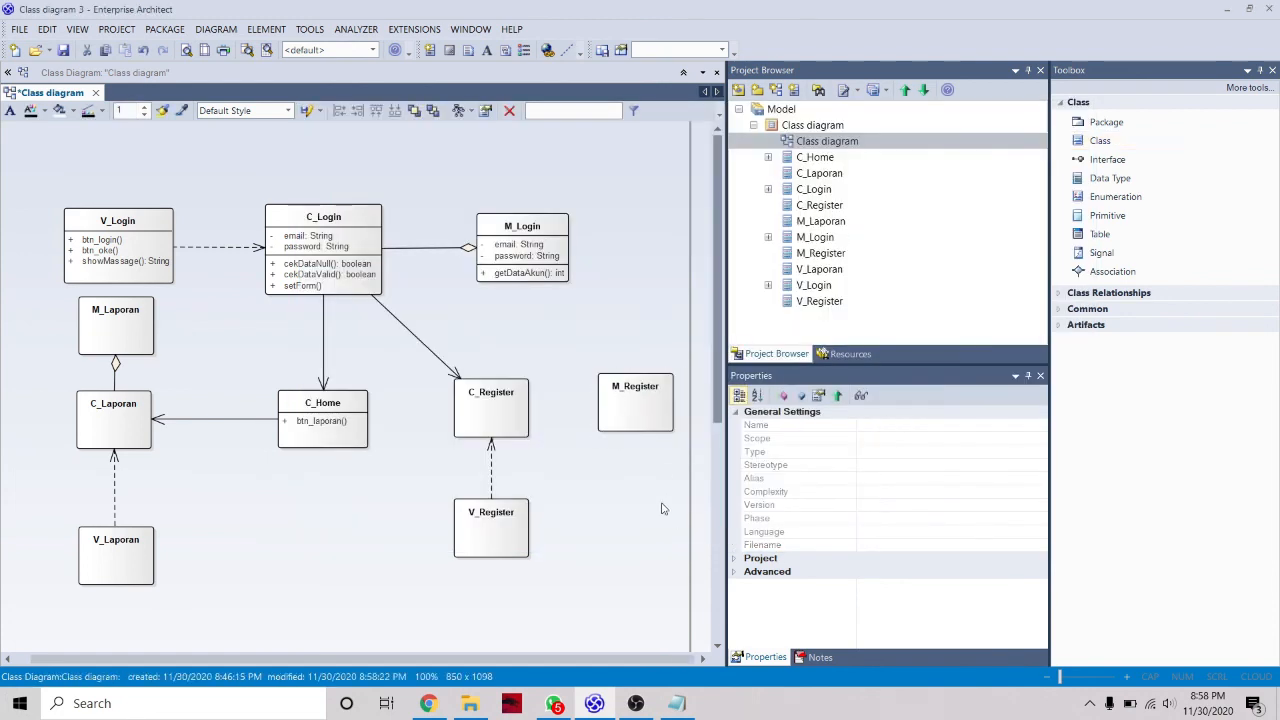
- Connect C_Register to M_Register with an Aggregation to Whole relationship
left_click(492, 426)
left_click_drag(540, 386, 612, 398)
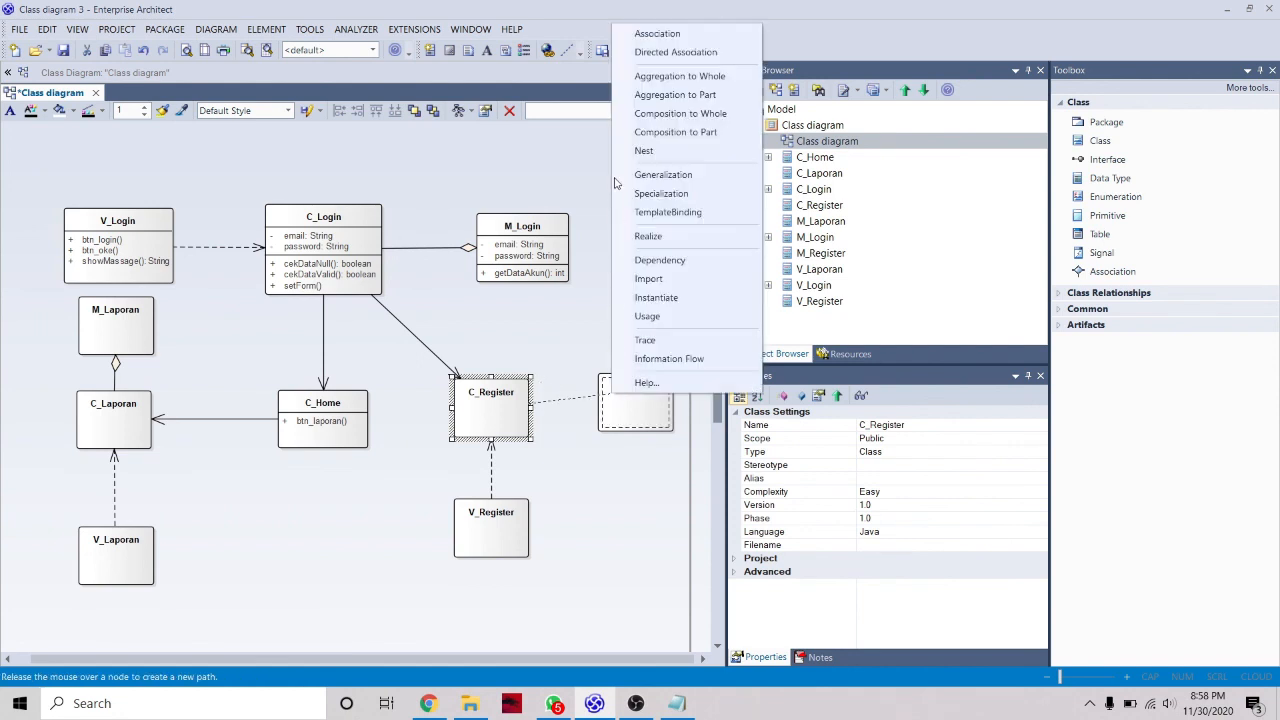
left_click(678, 77)
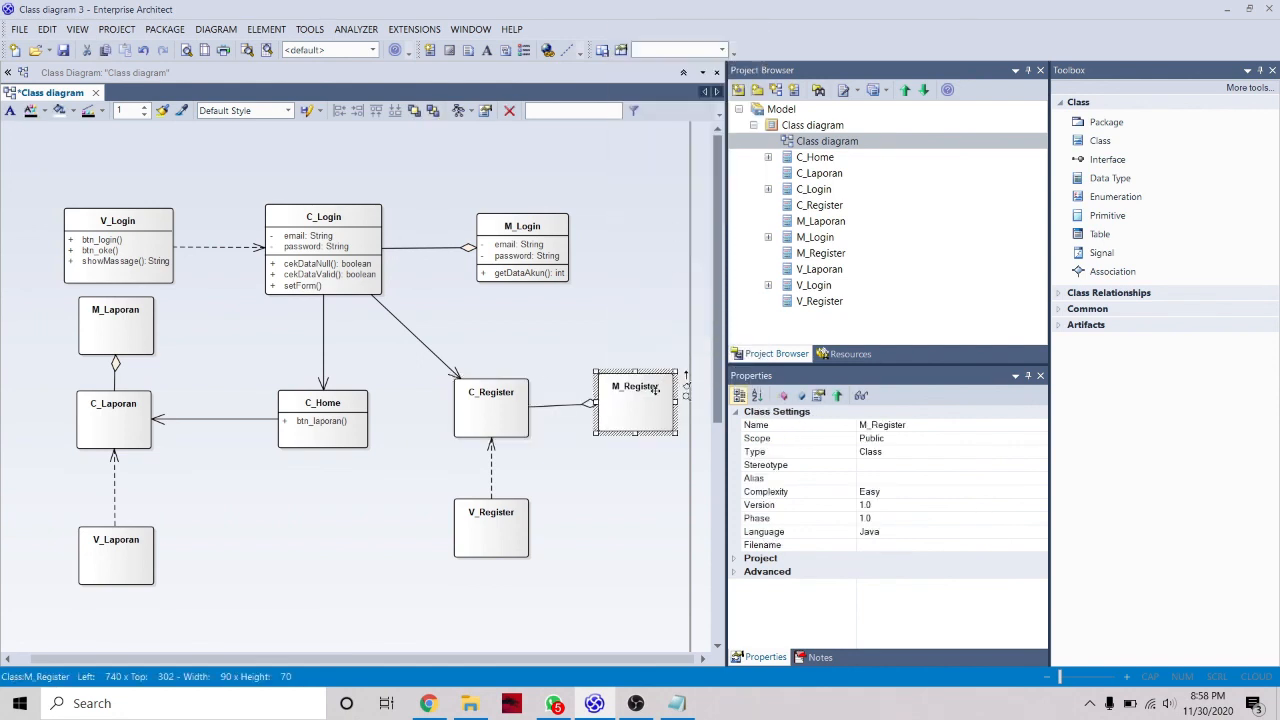
- Nudge M_Register down and left so its aggregation line from C_Register runs horizontally
left_click(652, 394)
left_click_drag(632, 428, 632, 434)
left_click(634, 511)
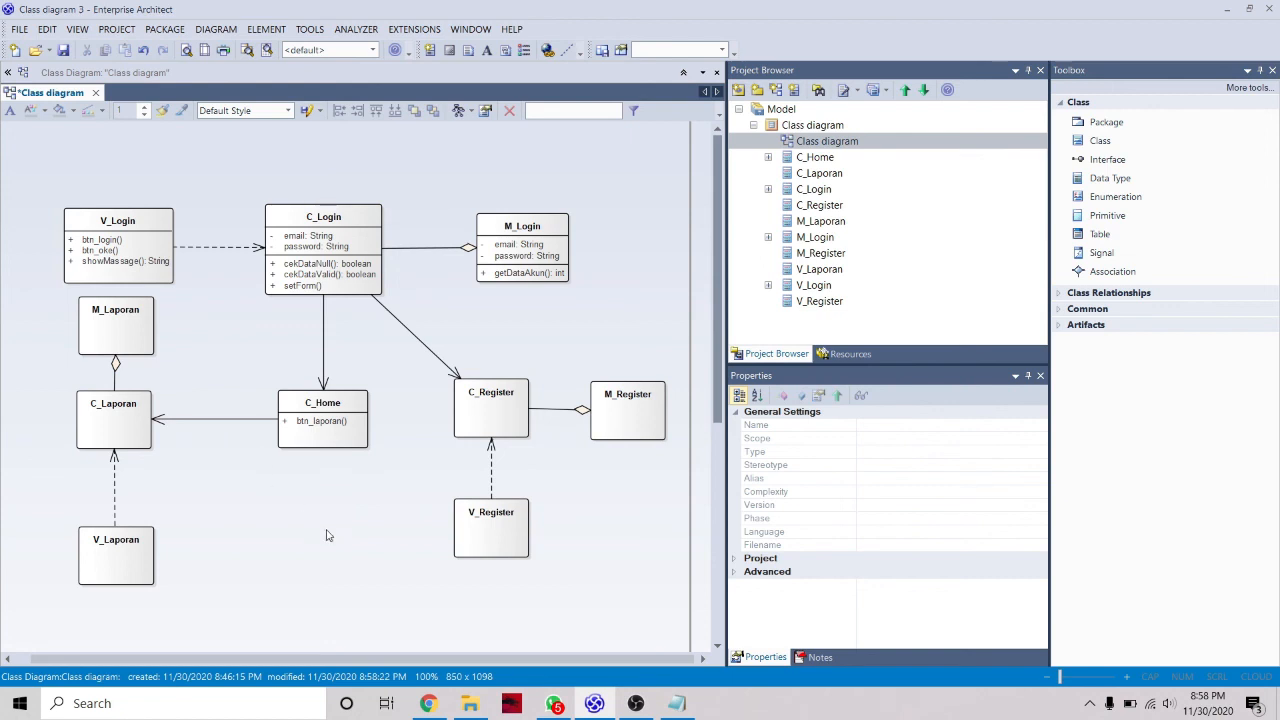
left_click_drag(634, 426, 625, 414)
left_click(632, 496)
left_click(602, 511)
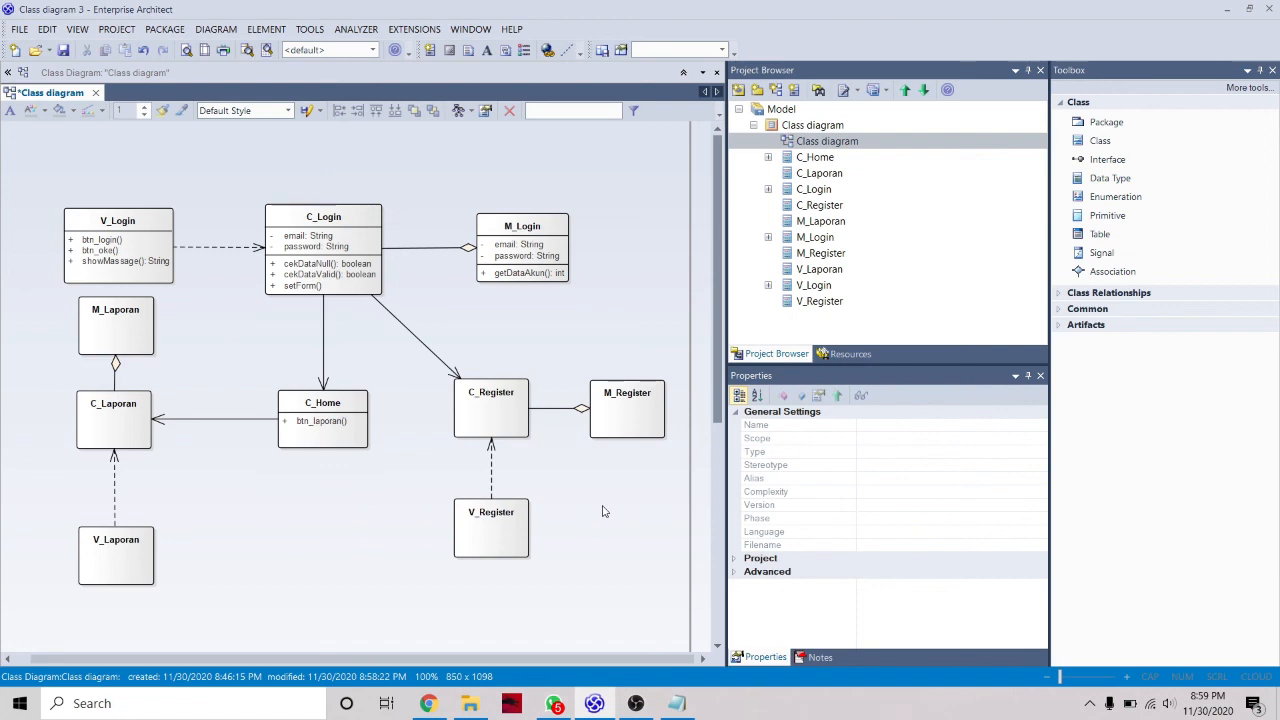
left_click(636, 703)
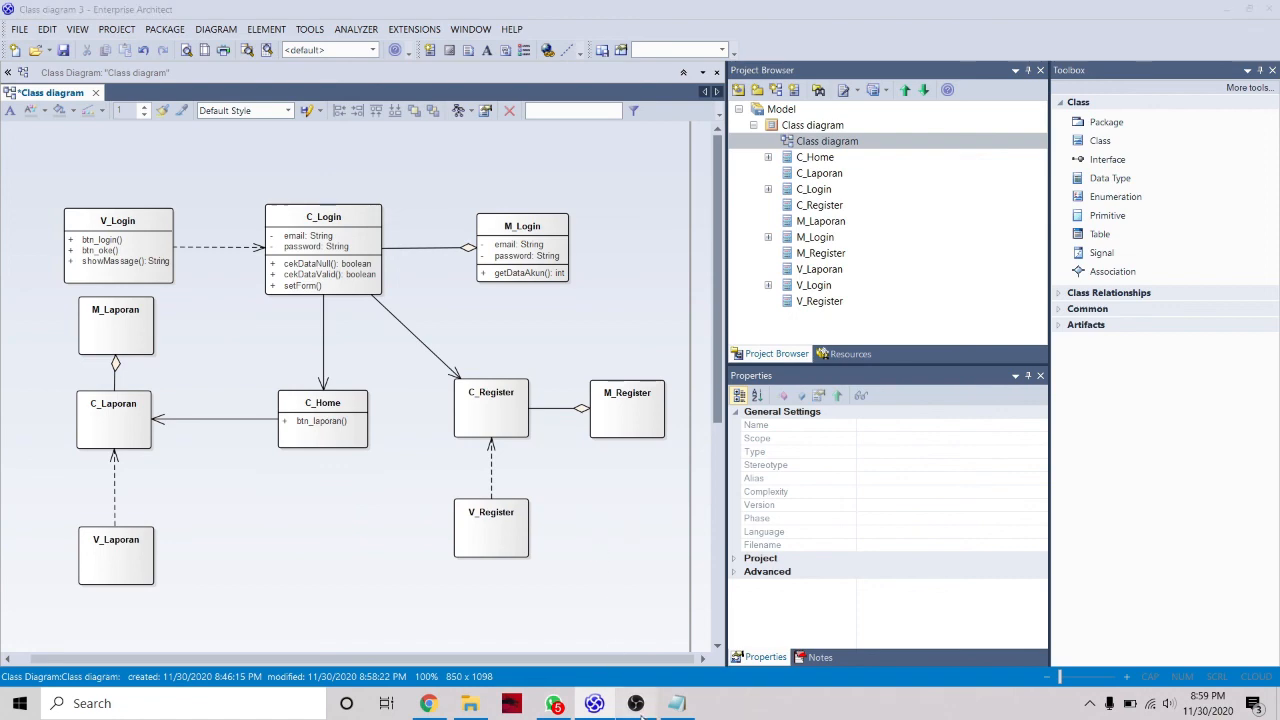